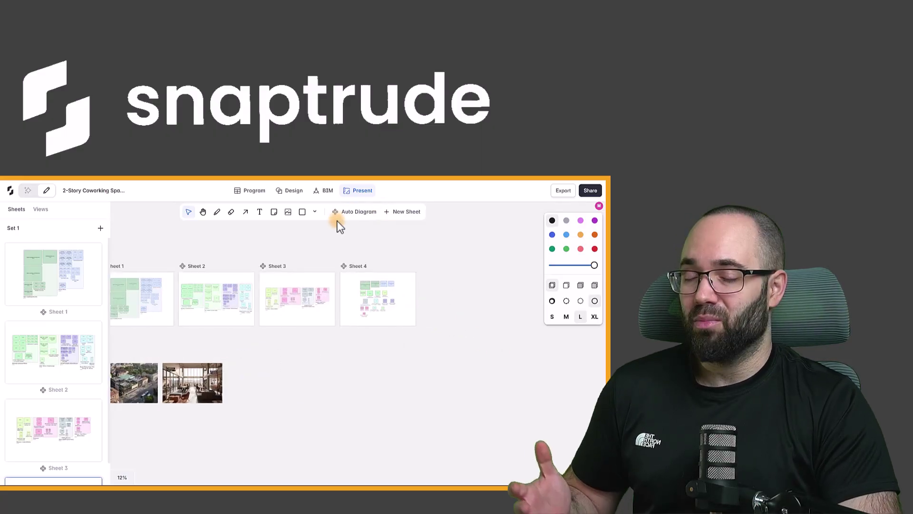
Step: Open and then dismiss the shape options list on the projects dashboard
left_click(313, 213)
left_click(408, 237)
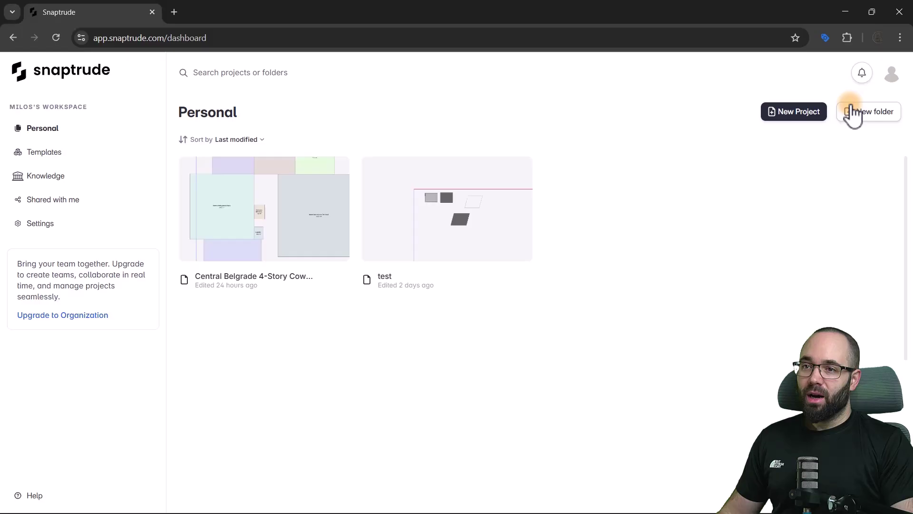
Step: Start a new project and submit the 2-story coworking brief with offices, meeting rooms and kitchen in Design mode
left_click(893, 74)
left_click(666, 127)
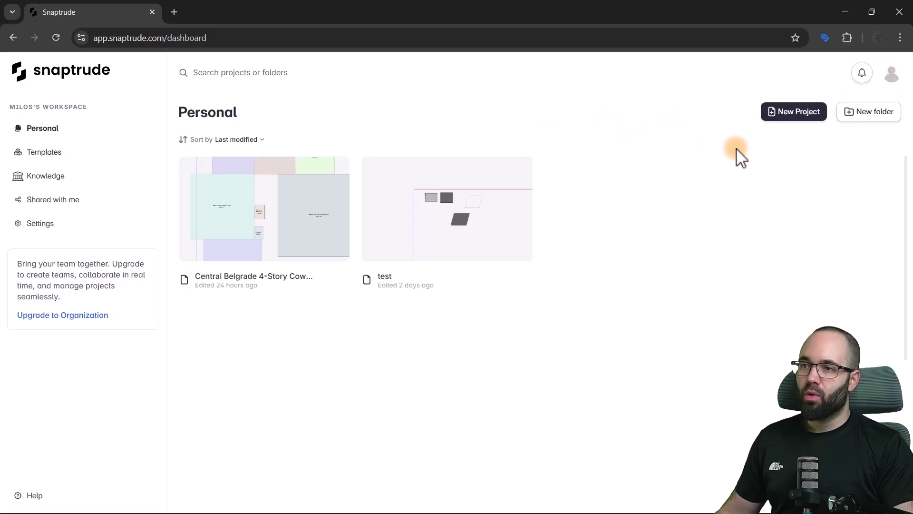
left_click(797, 113)
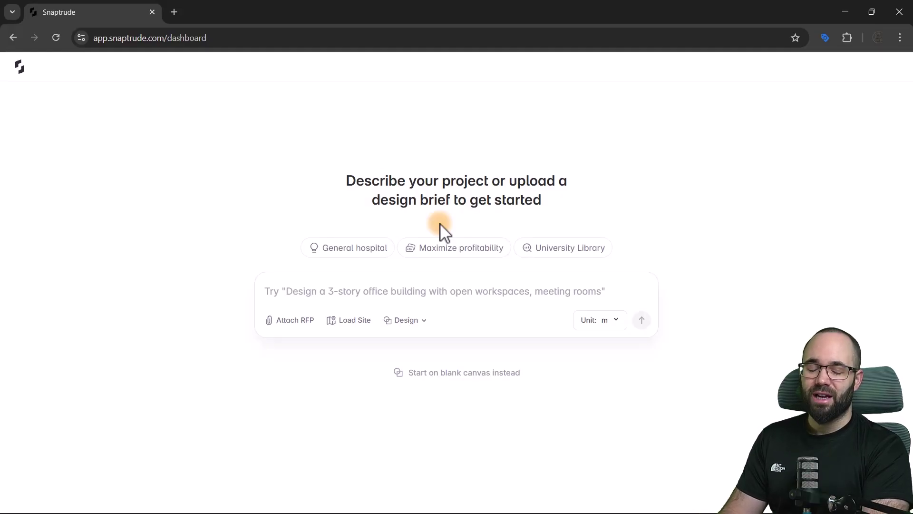
type("Design a 2 story coworking space with coworking spaces, separate offices, meeting rooms, kitchen etc.")
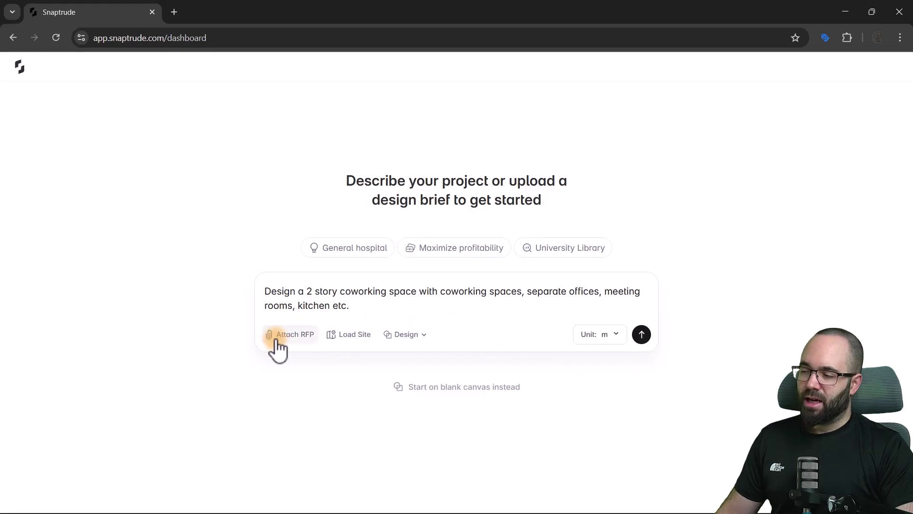
left_click(422, 336)
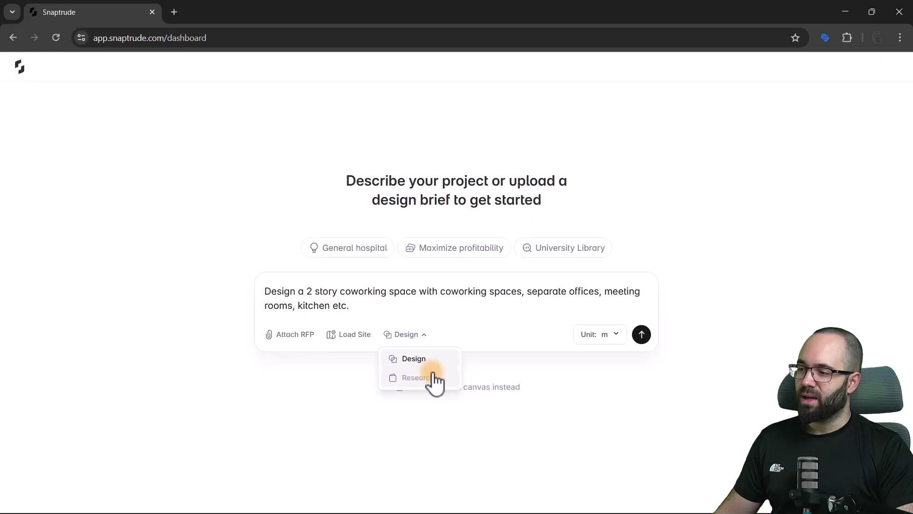
left_click(481, 330)
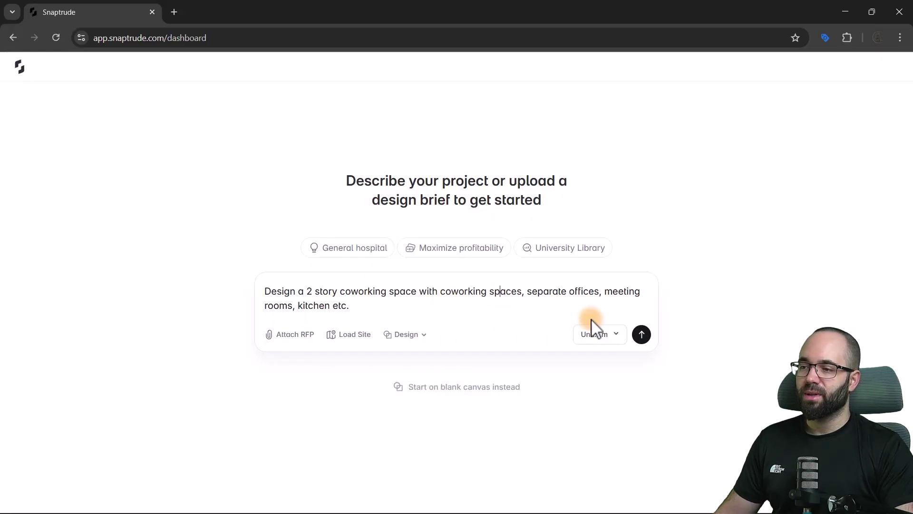
left_click(640, 335)
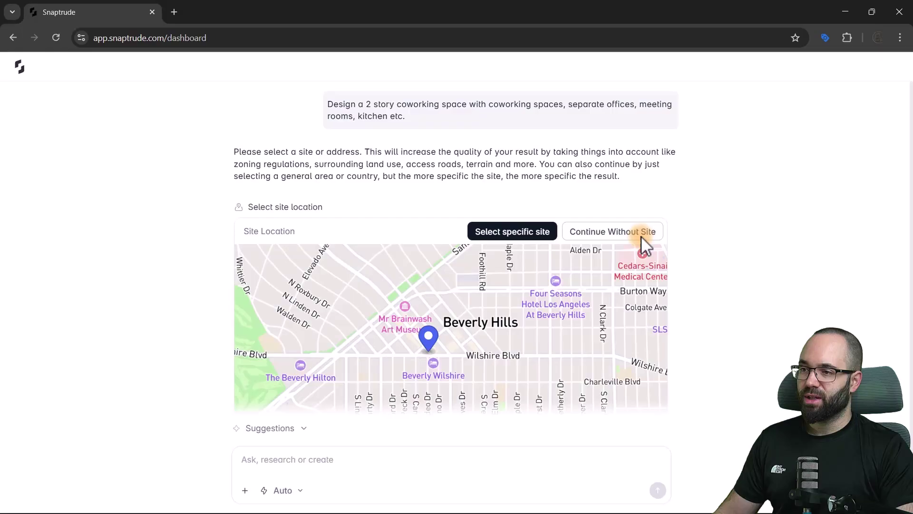
Step: Pick a specific site by centring the map on the Belgrade park plot near the Danube
left_click(516, 234)
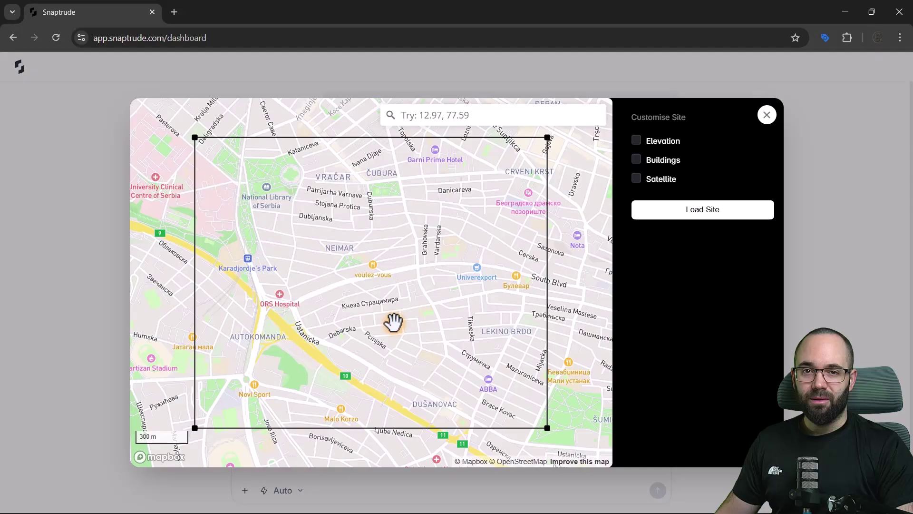
scroll(392, 321, "down", 2)
scroll(391, 322, "down", 2)
scroll(392, 322, "down", 1)
scroll(456, 337, "down", 2)
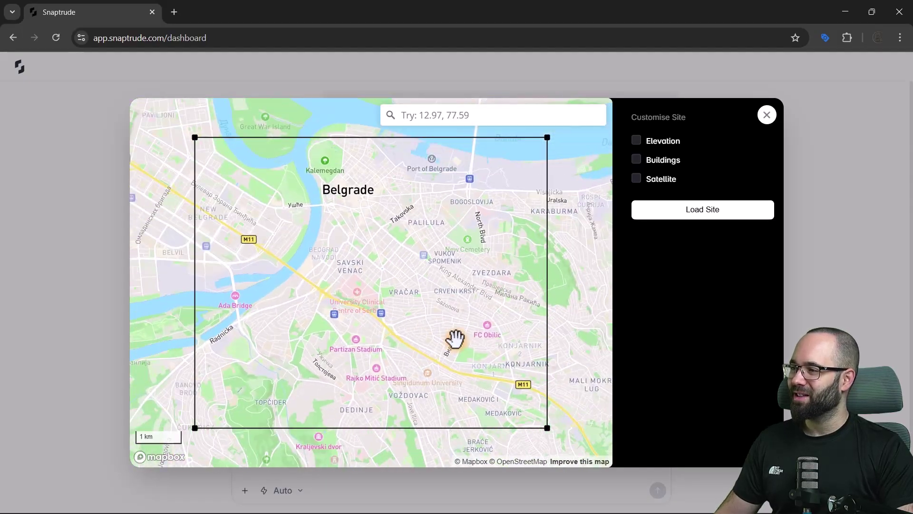
left_click_drag(316, 257, 457, 383)
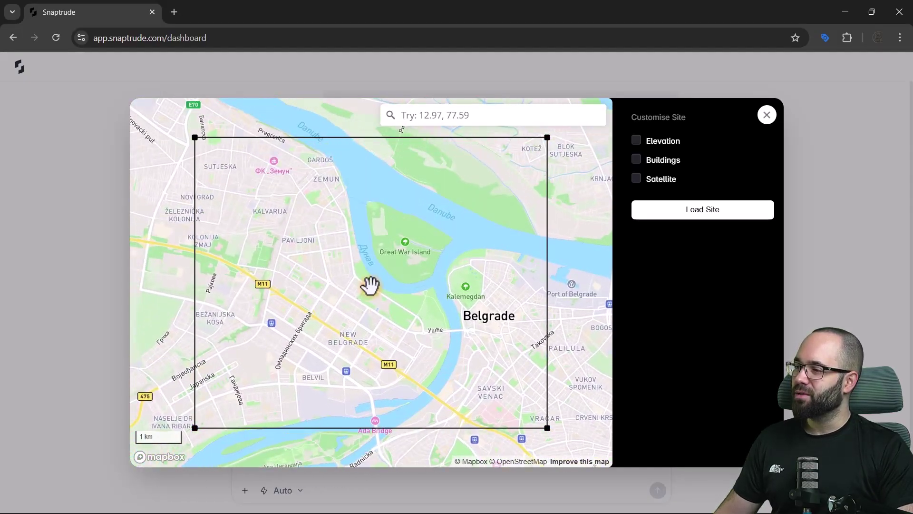
scroll(370, 285, "up", 1)
scroll(362, 282, "up", 1)
scroll(319, 265, "up", 1)
scroll(364, 285, "up", 1)
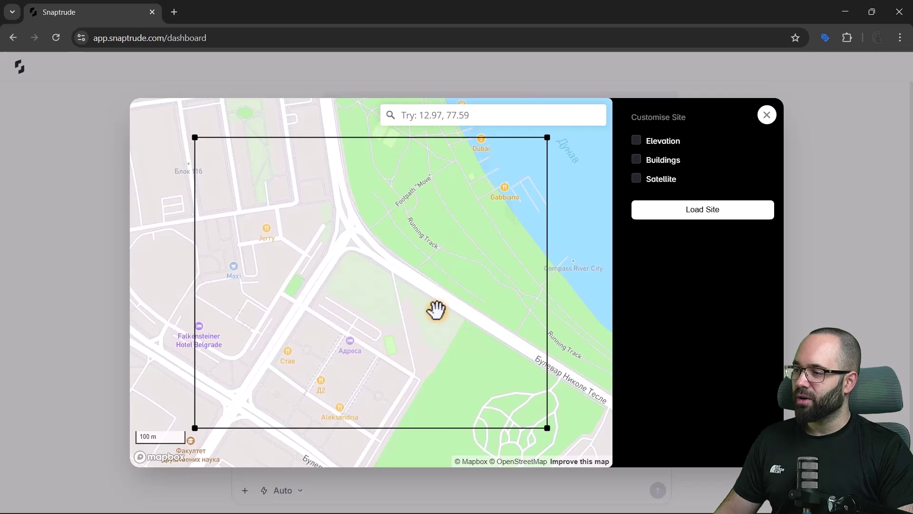
scroll(421, 313, "up", 1)
scroll(378, 285, "up", 1)
scroll(358, 261, "up", 1)
scroll(356, 291, "up", 1)
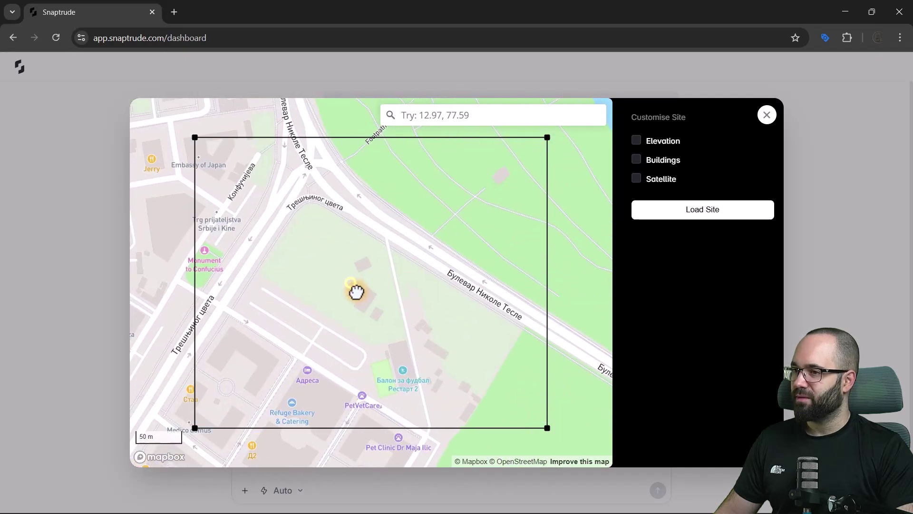
mouse_move(360, 296)
left_mouse_down()
mouse_move(382, 281)
mouse_move(399, 319)
left_mouse_up()
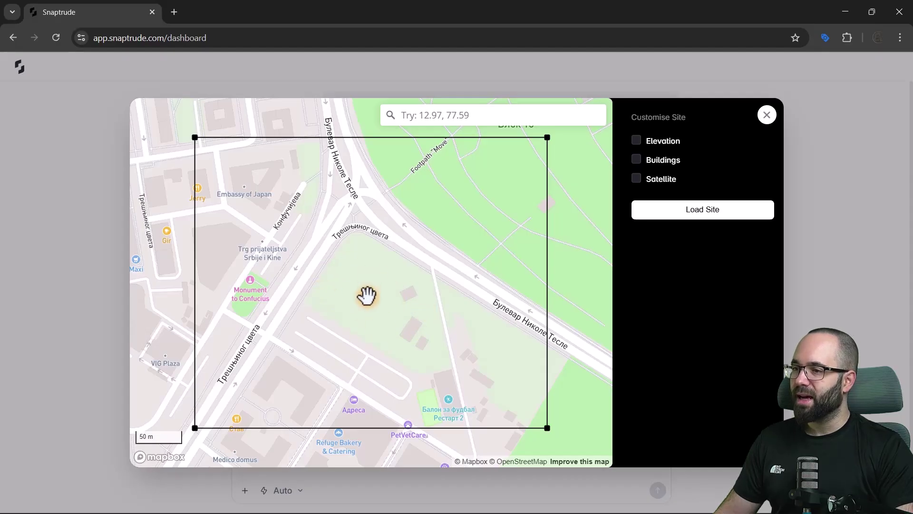
Step: Include elevation, surrounding buildings and satellite imagery, adjust the site area, and load it
left_click(639, 146)
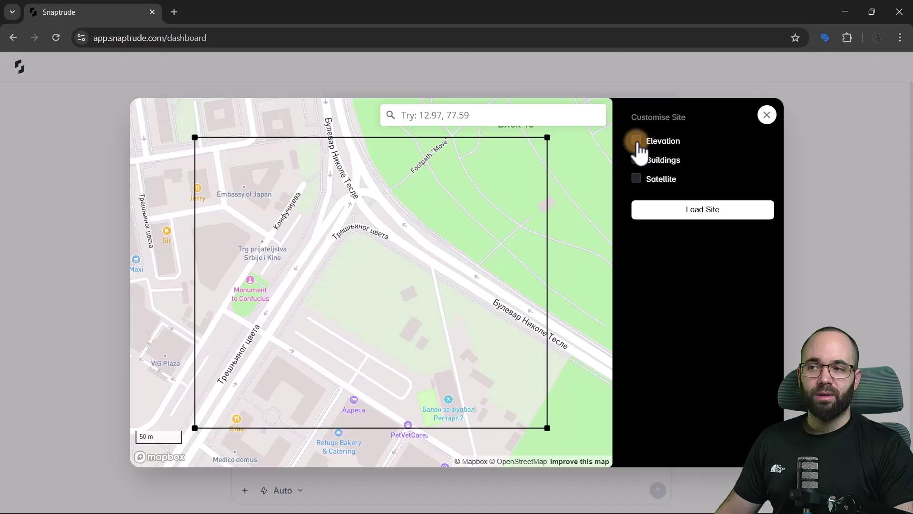
left_click(636, 159)
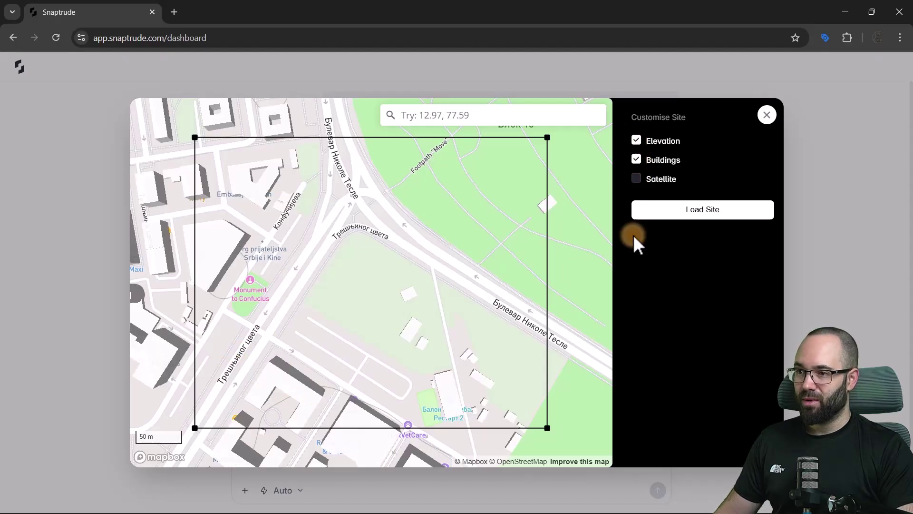
left_click(636, 179)
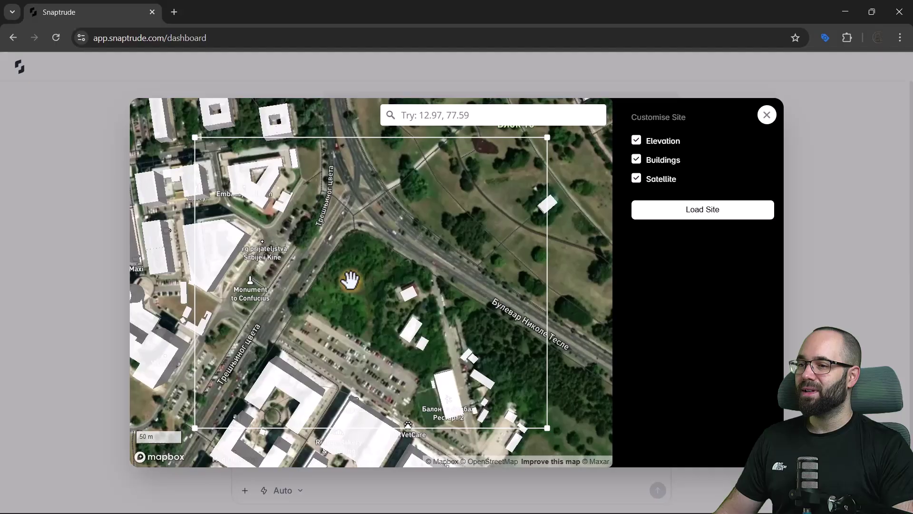
left_click_drag(371, 306, 359, 299)
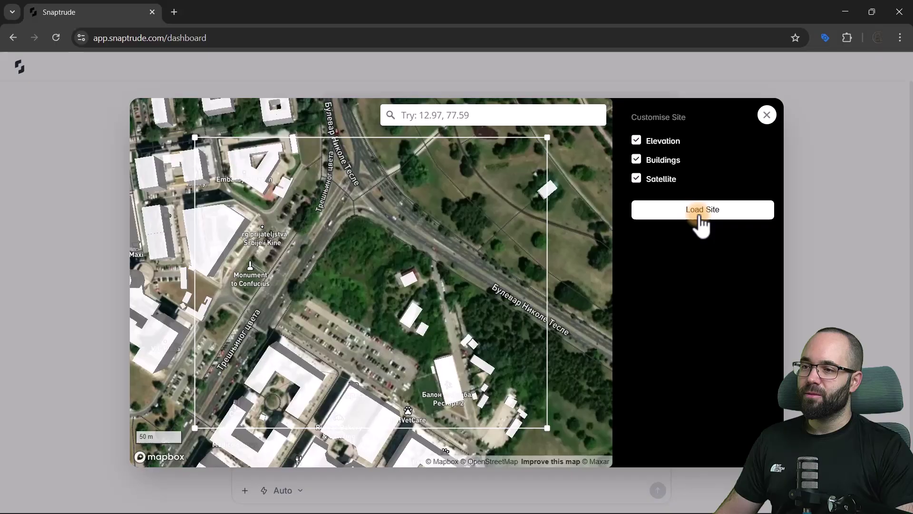
left_click(700, 210)
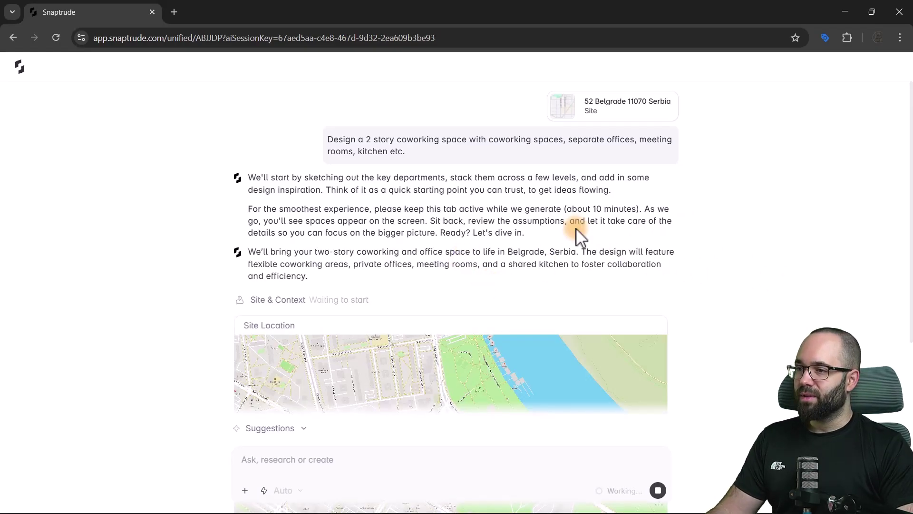
scroll(498, 275, "down", 2)
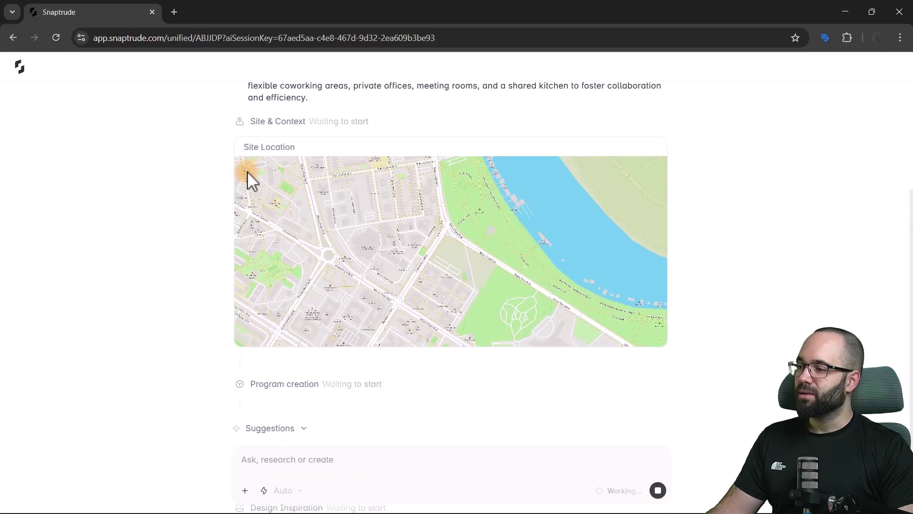
scroll(557, 209, "down", 1)
scroll(456, 234, "down", 1)
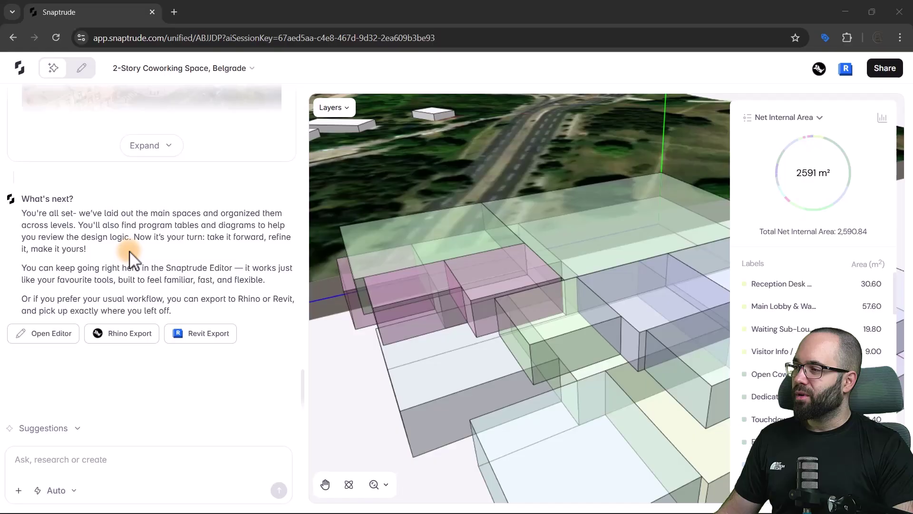
scroll(178, 243, "up", 5)
scroll(178, 245, "up", 5)
scroll(179, 247, "up", 5)
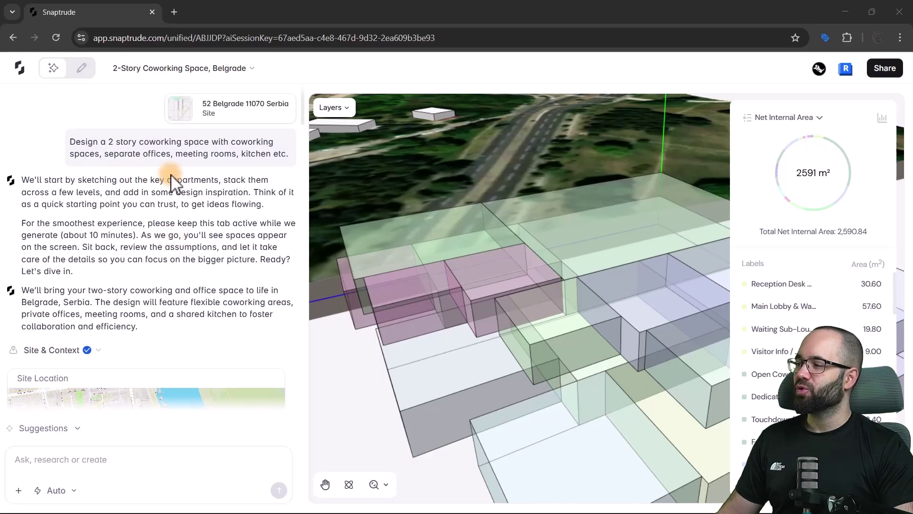
scroll(172, 180, "down", 3)
scroll(170, 185, "down", 2)
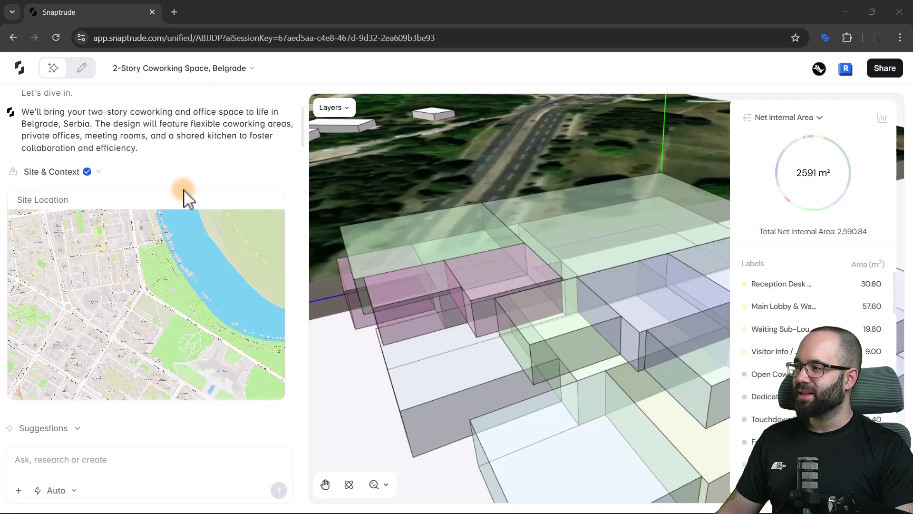
scroll(188, 191, "down", 2)
scroll(188, 191, "down", 1)
scroll(184, 193, "down", 1)
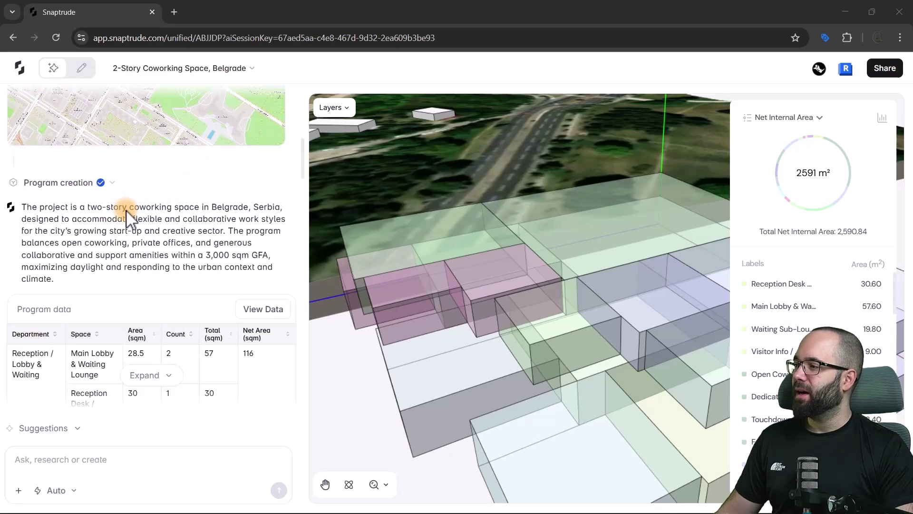
scroll(122, 204, "down", 1)
scroll(142, 168, "down", 1)
scroll(143, 174, "down", 1)
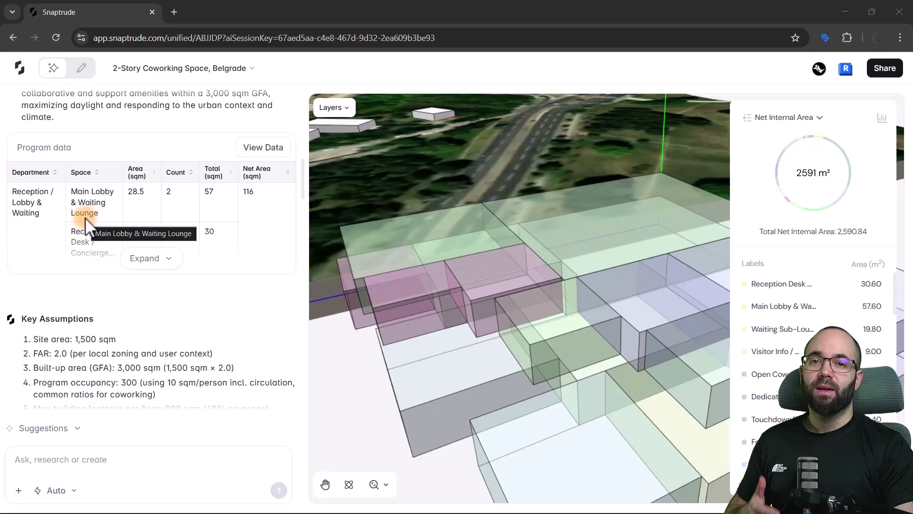
scroll(84, 217, "down", 1)
scroll(86, 215, "down", 1)
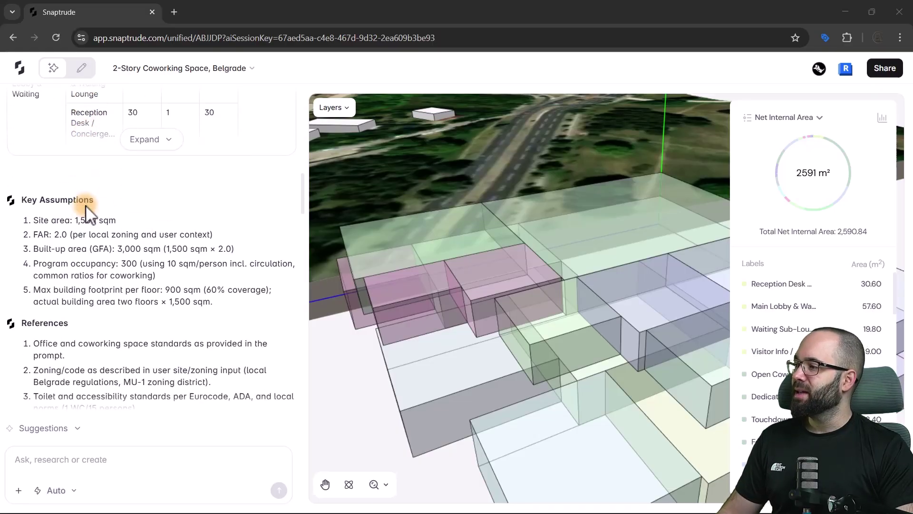
scroll(113, 207, "down", 1)
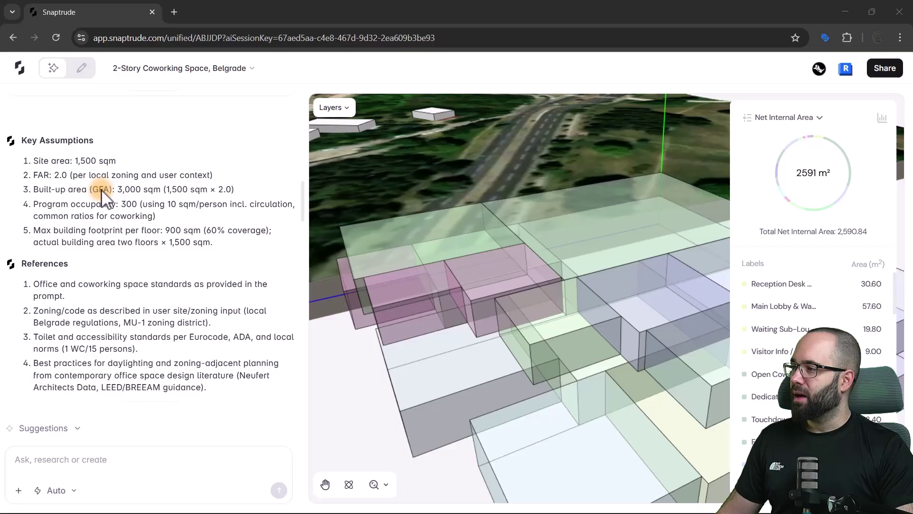
scroll(65, 198, "down", 1)
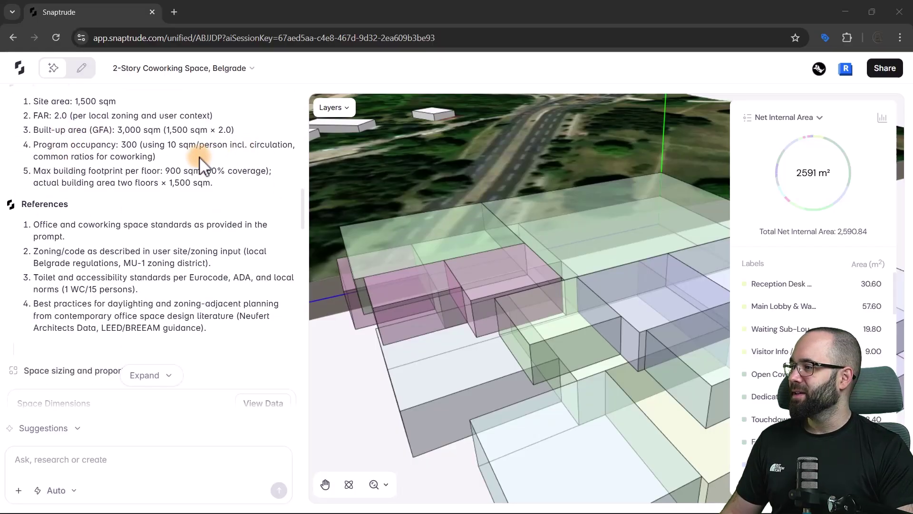
scroll(193, 153, "down", 1)
scroll(220, 188, "down", 1)
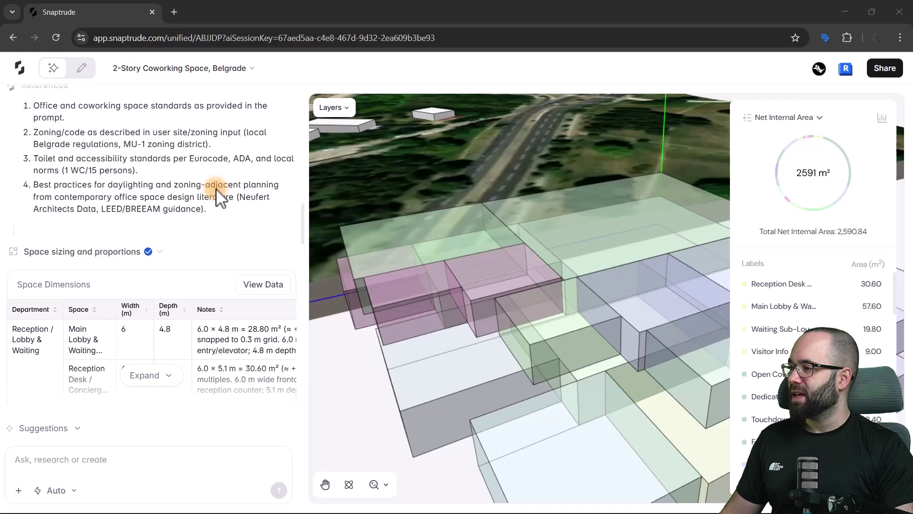
scroll(220, 193, "down", 1)
scroll(200, 191, "down", 1)
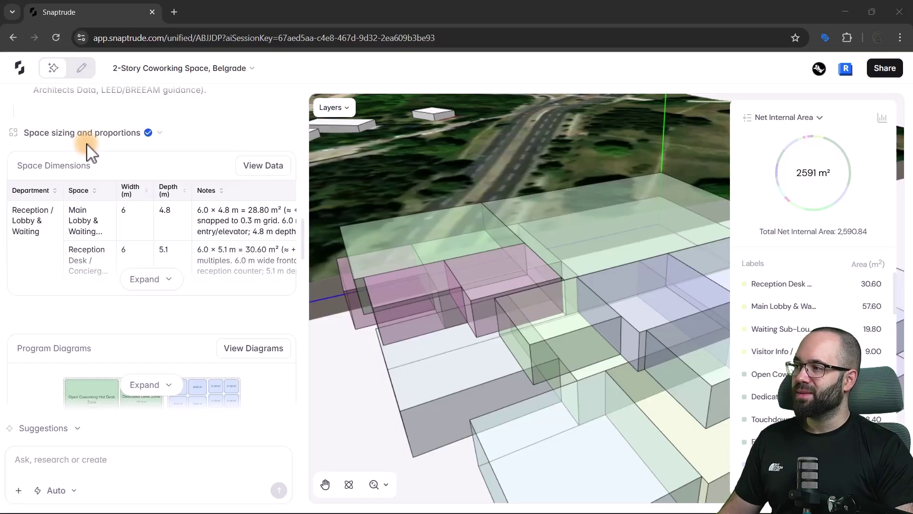
scroll(156, 202, "down", 2)
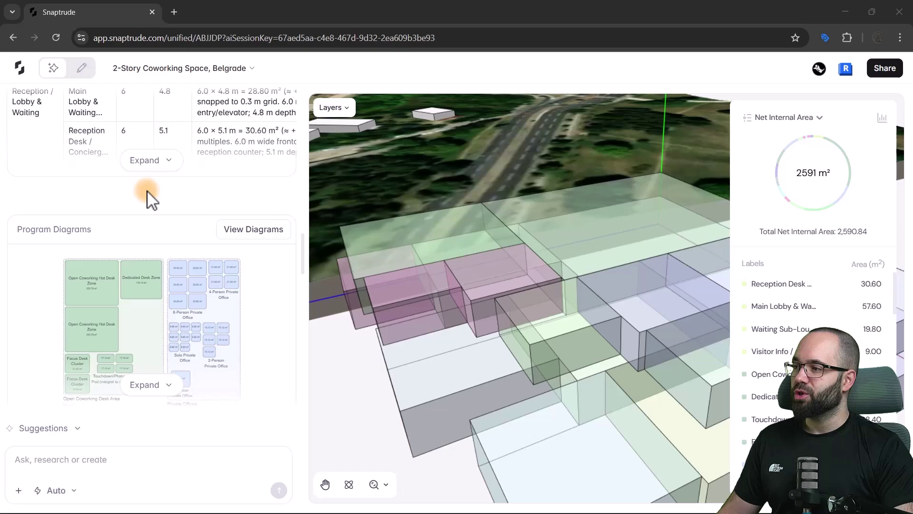
scroll(135, 193, "down", 1)
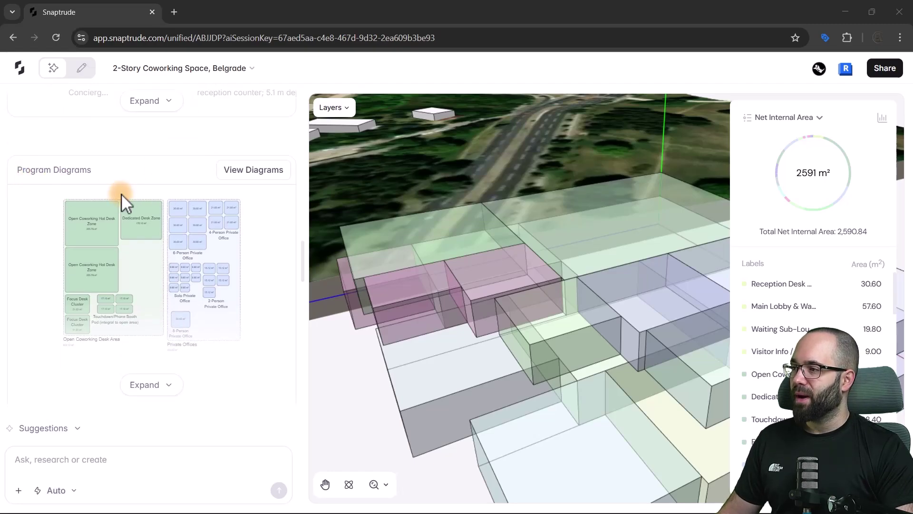
scroll(122, 193, "down", 3)
scroll(163, 208, "down", 2)
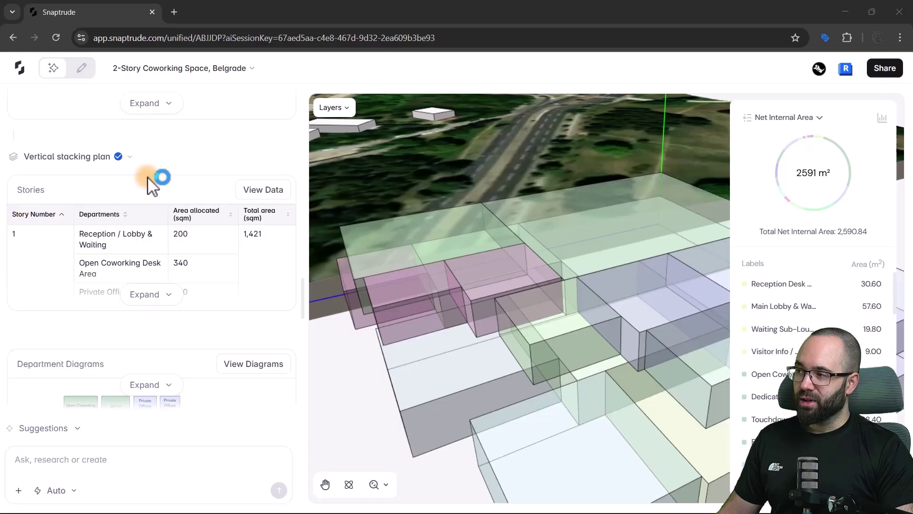
scroll(151, 184, "down", 3)
scroll(85, 167, "down", 1)
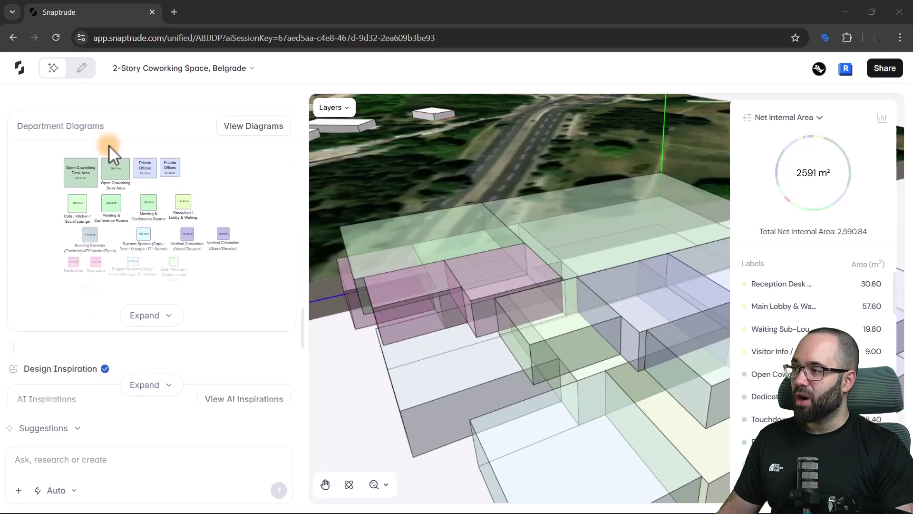
scroll(176, 180, "down", 3)
scroll(188, 182, "down", 2)
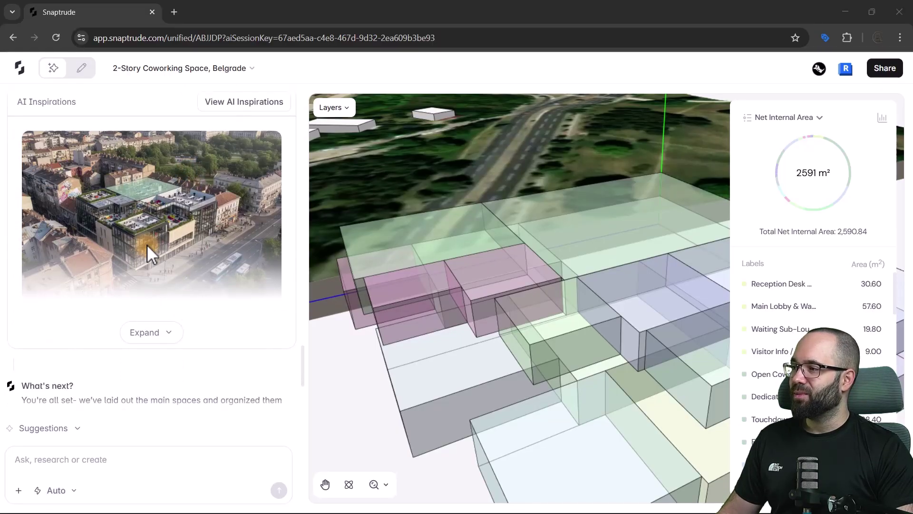
Step: Expand the AI Inspirations card to reveal more inspiration images
left_click(148, 333)
scroll(205, 243, "down", 2)
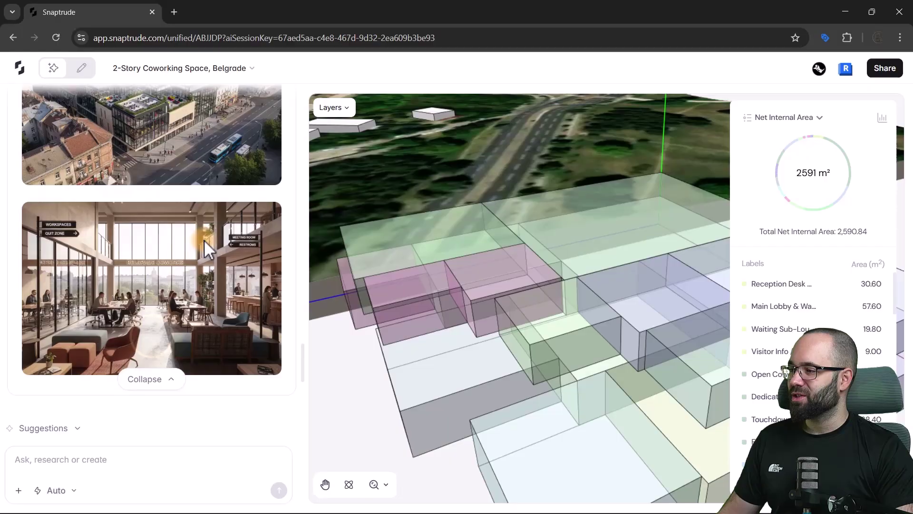
scroll(187, 251, "down", 2)
scroll(179, 250, "up", 2)
scroll(164, 228, "up", 2)
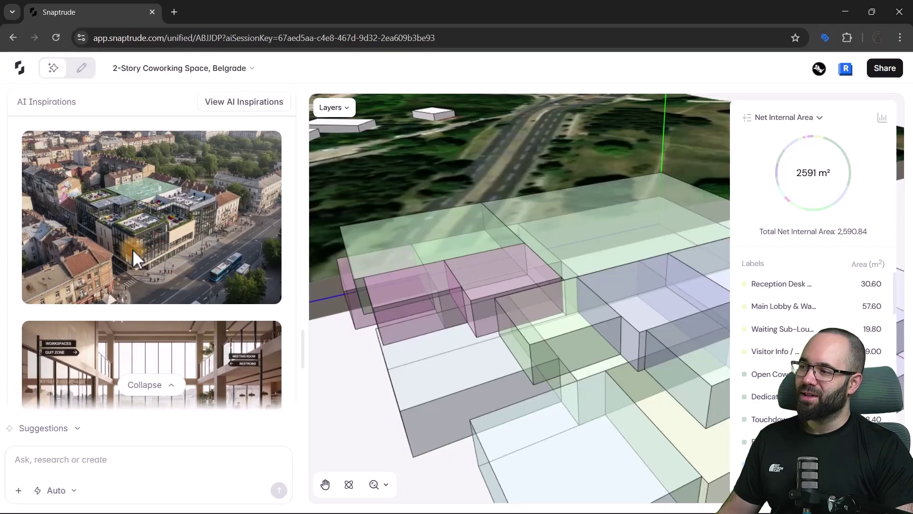
scroll(133, 251, "down", 1)
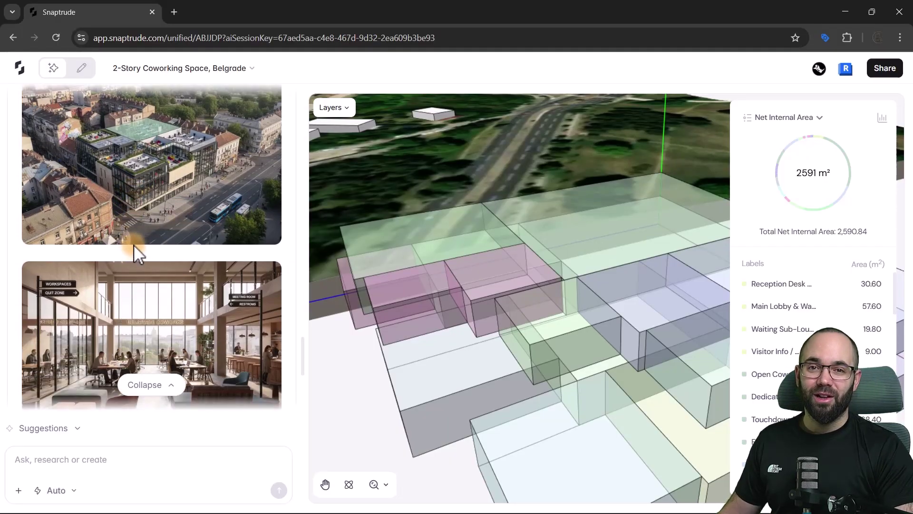
scroll(114, 252, "down", 2)
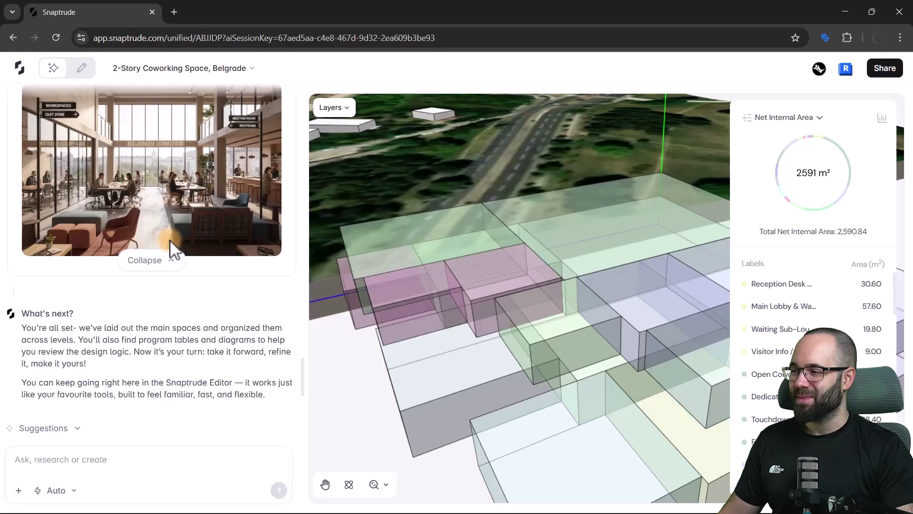
scroll(172, 239, "down", 2)
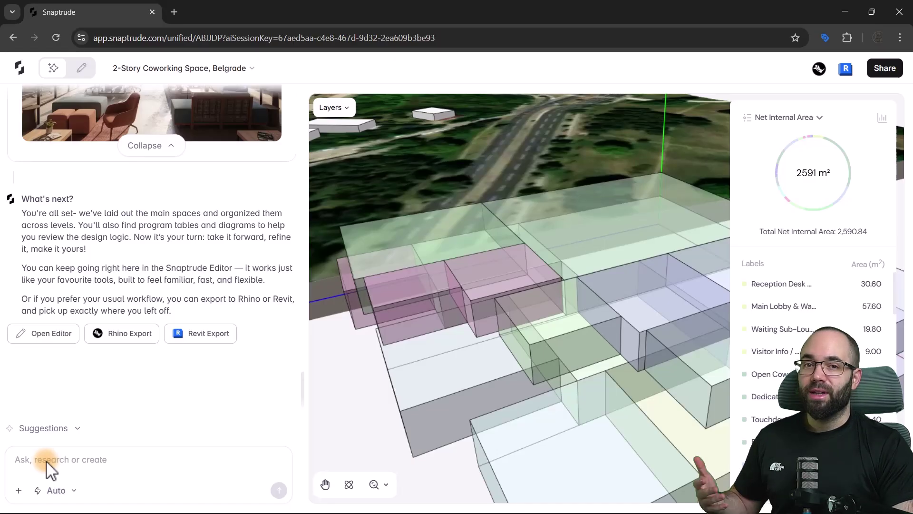
scroll(79, 378, "up", 5)
scroll(157, 350, "up", 5)
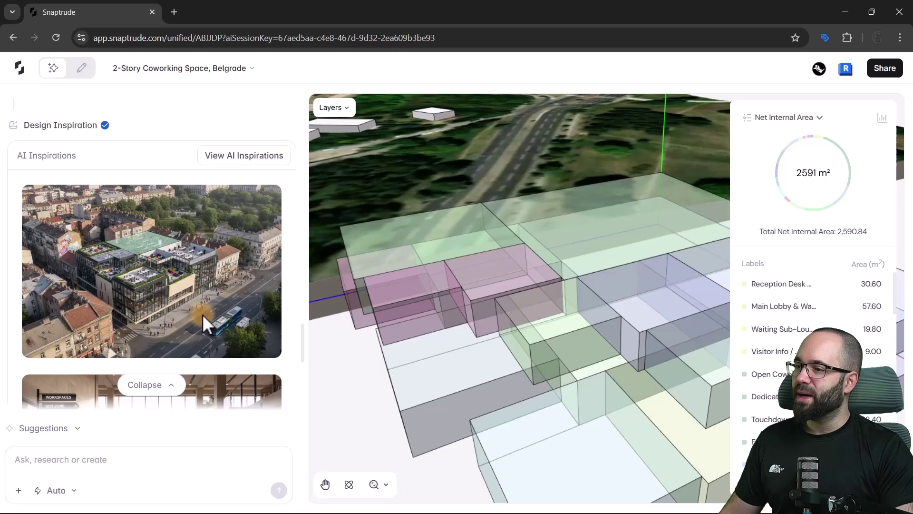
scroll(214, 313, "up", 3)
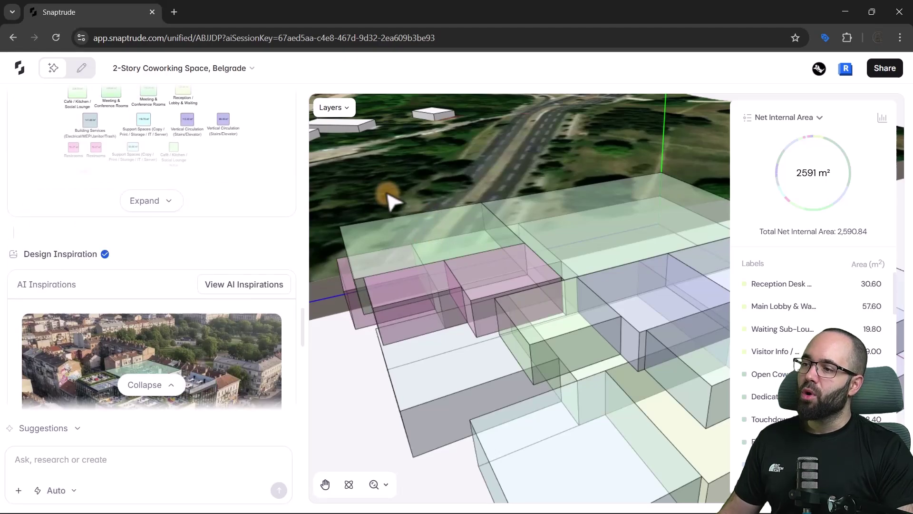
Step: Narrow the chat panel and orbit the 3D view around the site and coworking massing
left_click_drag(307, 259, 214, 258)
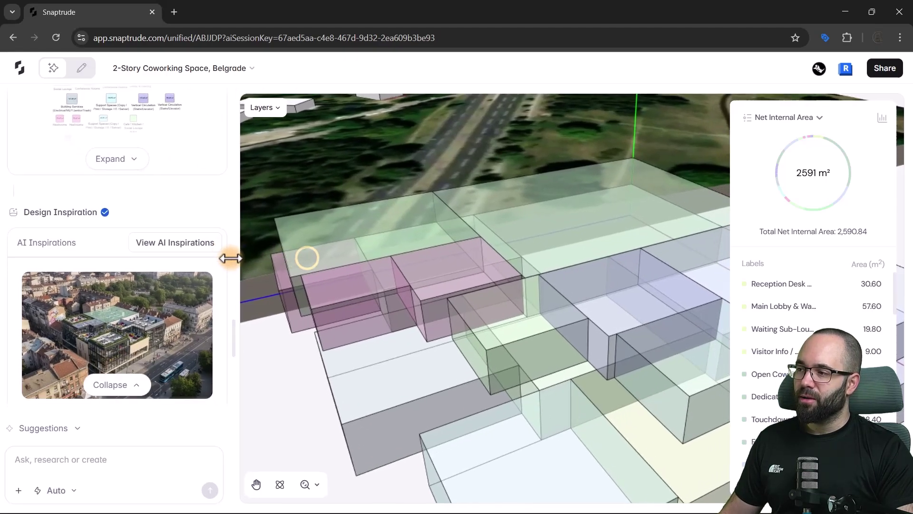
scroll(397, 275, "down", 5)
scroll(463, 278, "down", 5)
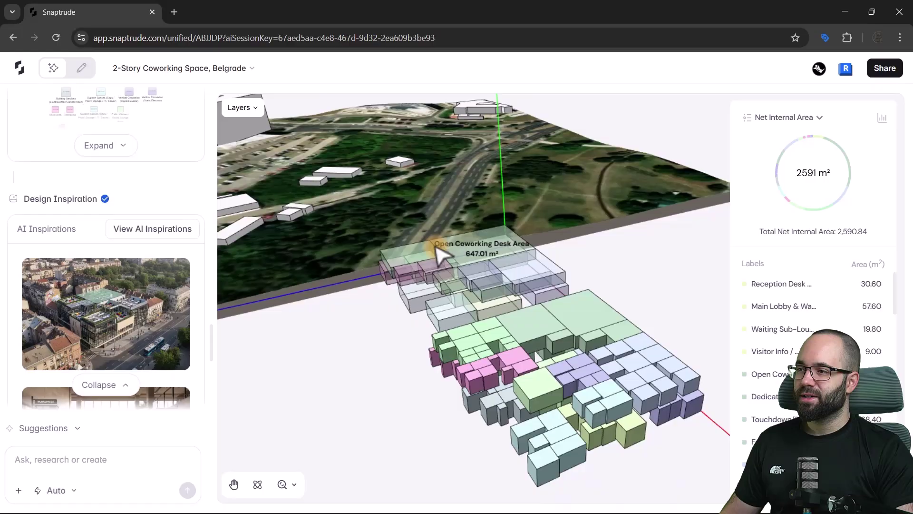
scroll(385, 313, "up", 3)
scroll(371, 328, "up", 3)
scroll(371, 329, "down", 3)
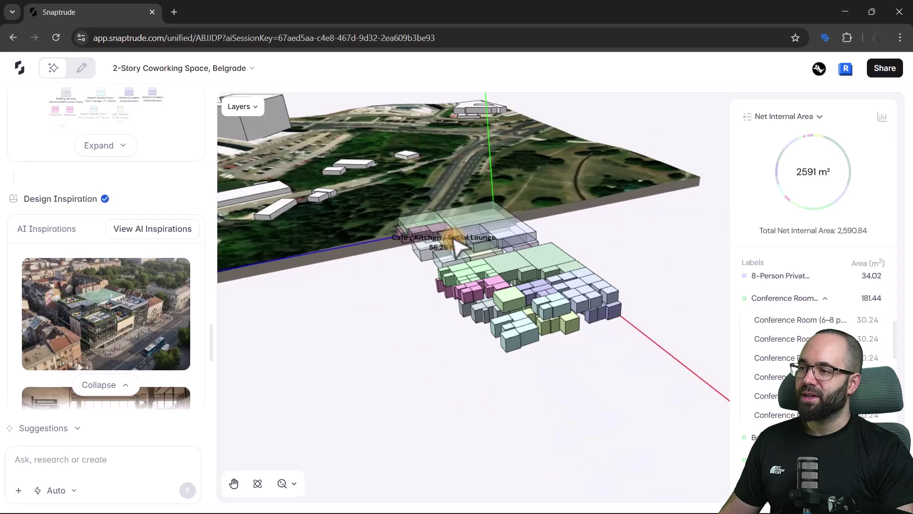
scroll(418, 275, "down", 2)
scroll(408, 272, "up", 2)
scroll(398, 276, "down", 1)
mouse_move(398, 275)
middle_mouse_down()
mouse_move(560, 280)
mouse_move(638, 309)
middle_mouse_up()
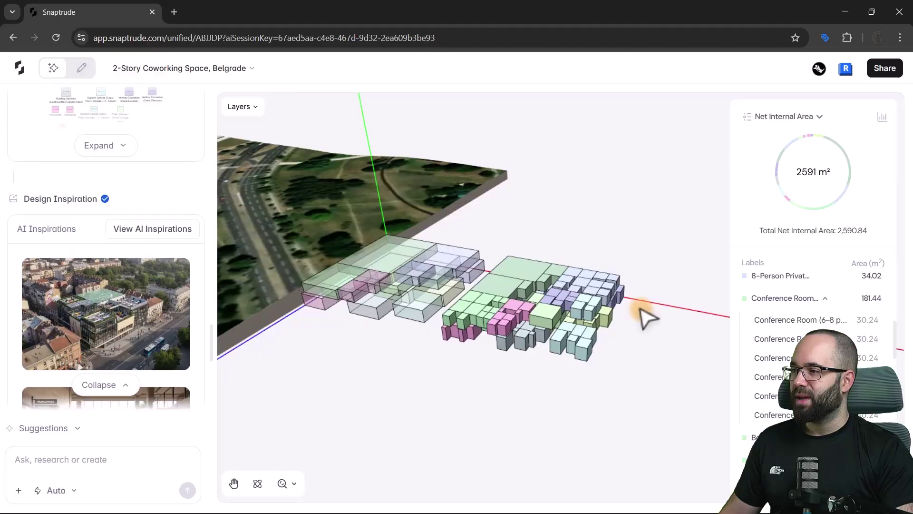
scroll(637, 309, "down", 3)
middle_click_drag(596, 329, 278, 278)
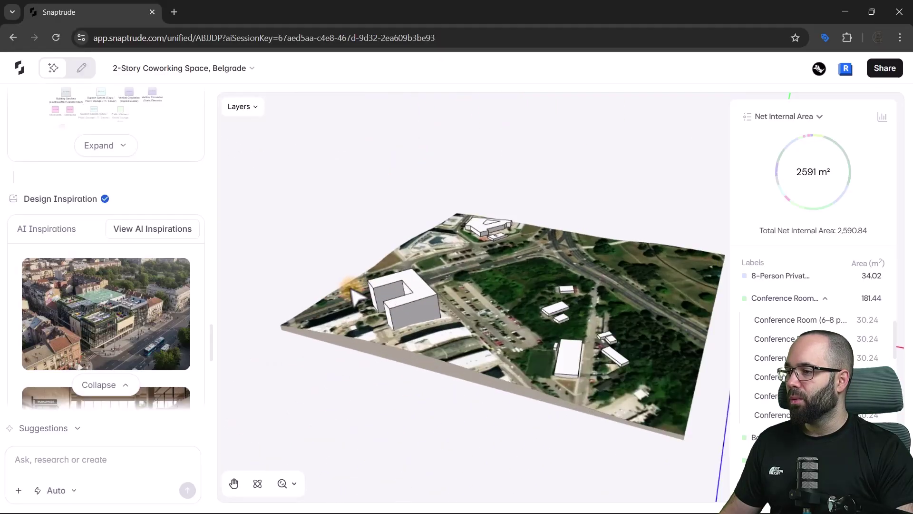
scroll(277, 277, "up", 2)
left_click(395, 282)
left_click(317, 210)
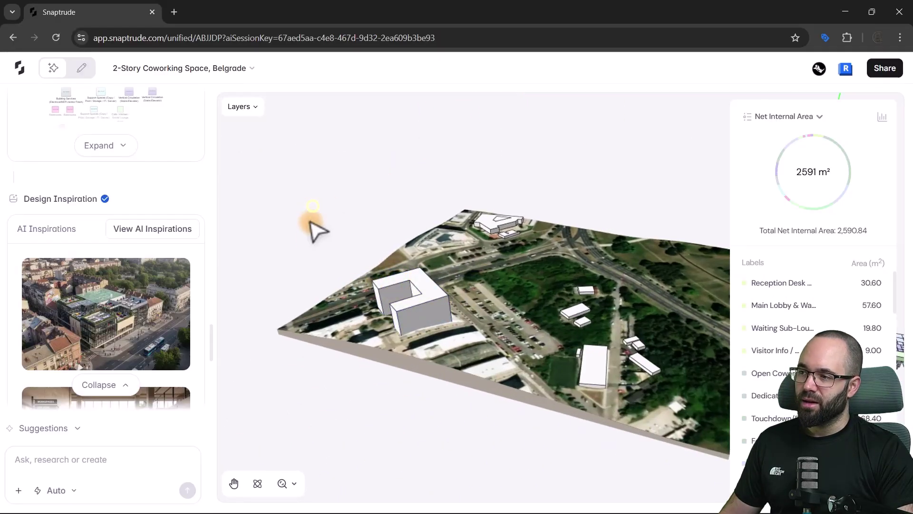
scroll(316, 228, "down", 3)
middle_click_drag(316, 228, 625, 300)
scroll(620, 296, "up", 1)
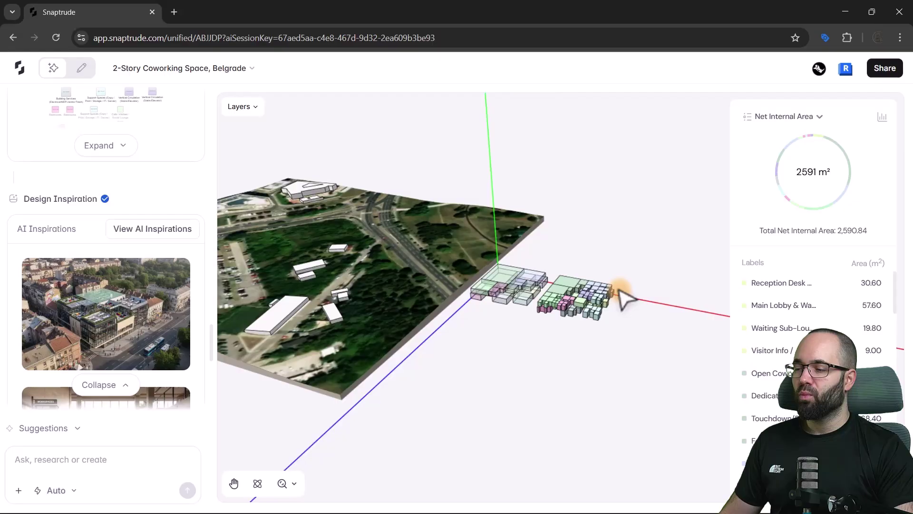
scroll(614, 294, "up", 4)
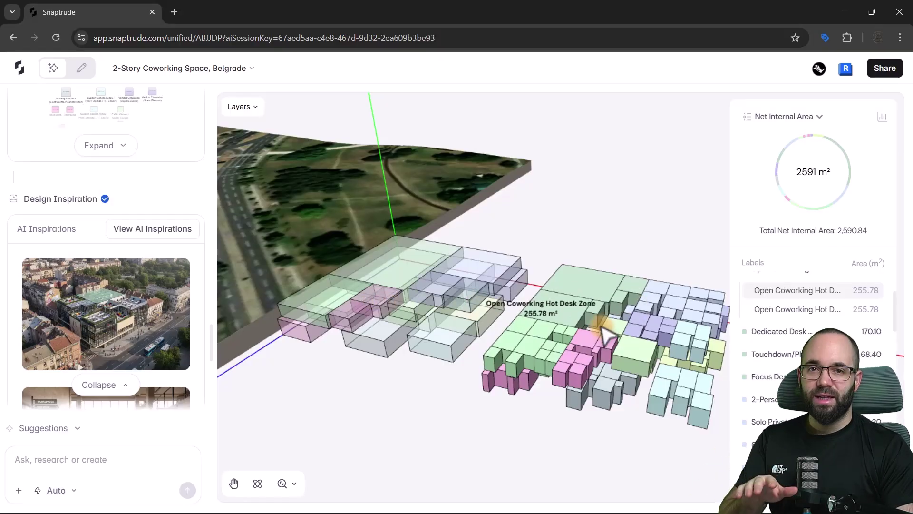
middle_click_drag(427, 378, 592, 371)
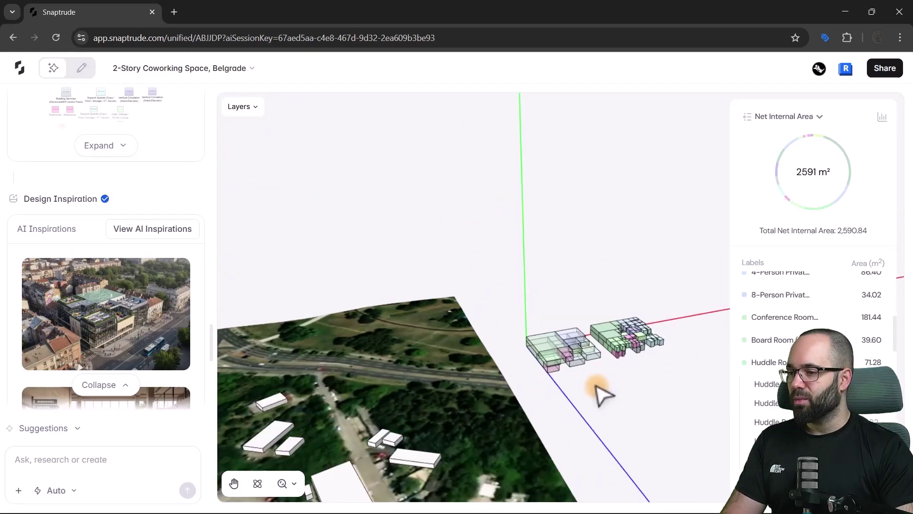
middle_click_drag(592, 371, 507, 402)
scroll(685, 360, "up", 3)
scroll(571, 343, "up", 3)
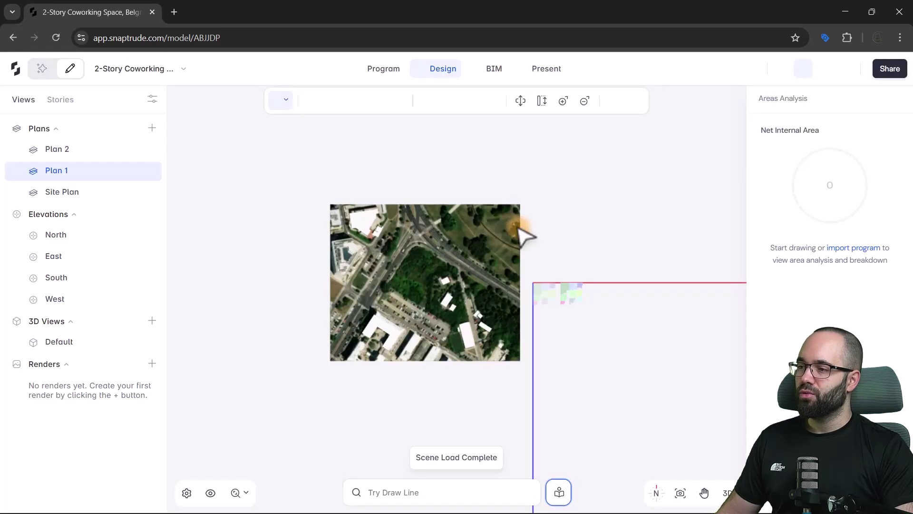
scroll(454, 285, "up", 2)
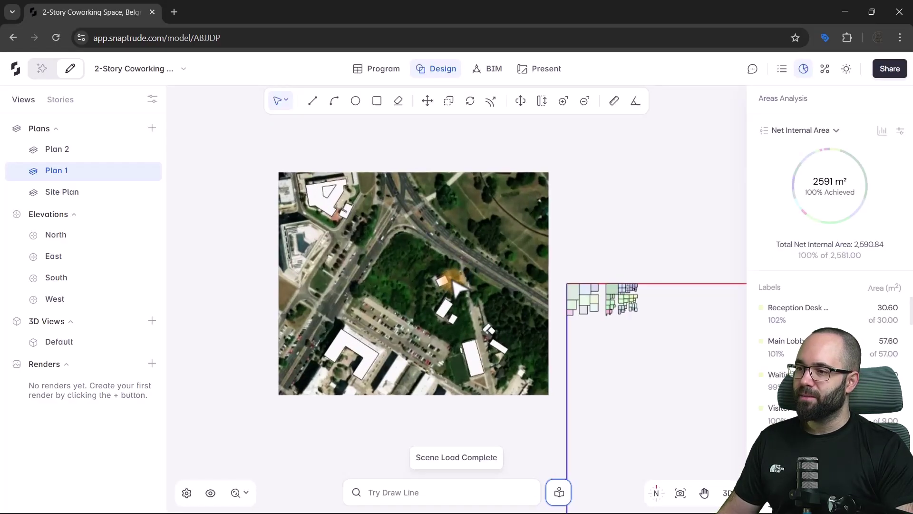
scroll(435, 282, "up", 2)
scroll(660, 322, "up", 1)
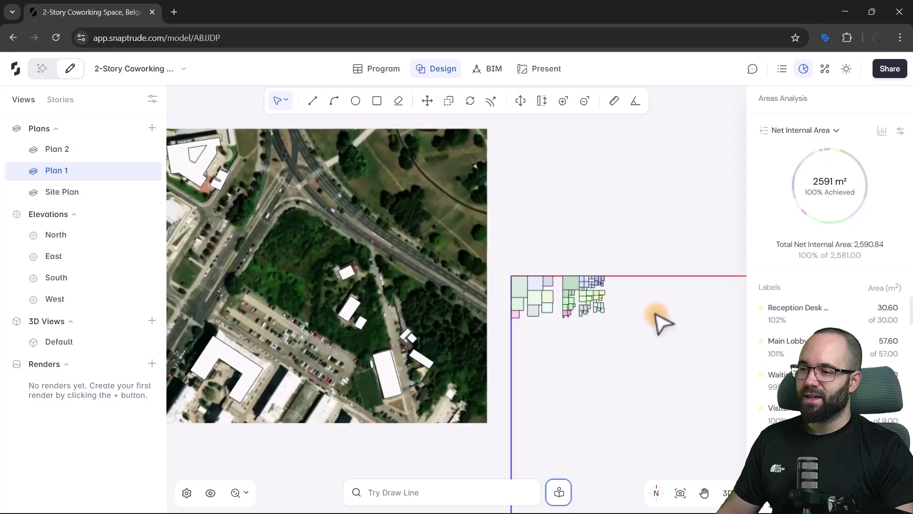
scroll(606, 306, "up", 2)
scroll(521, 289, "up", 2)
scroll(464, 291, "up", 2)
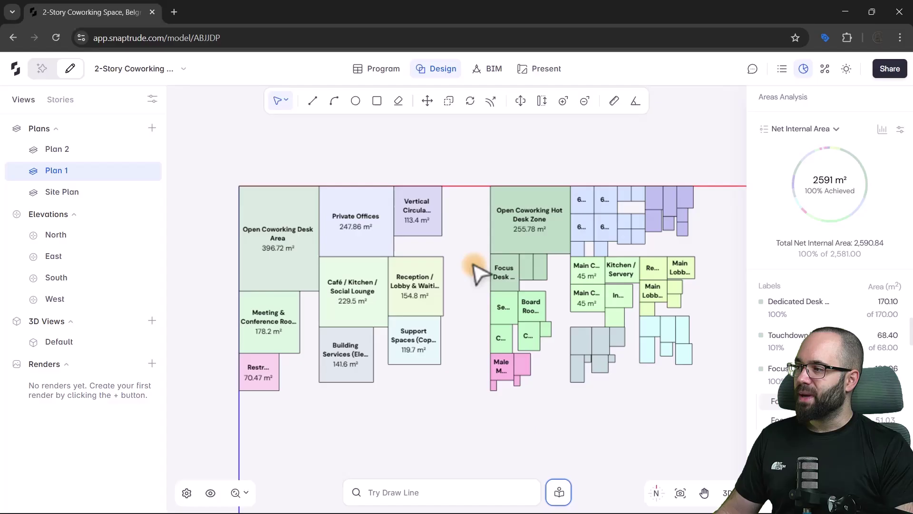
left_click(383, 71)
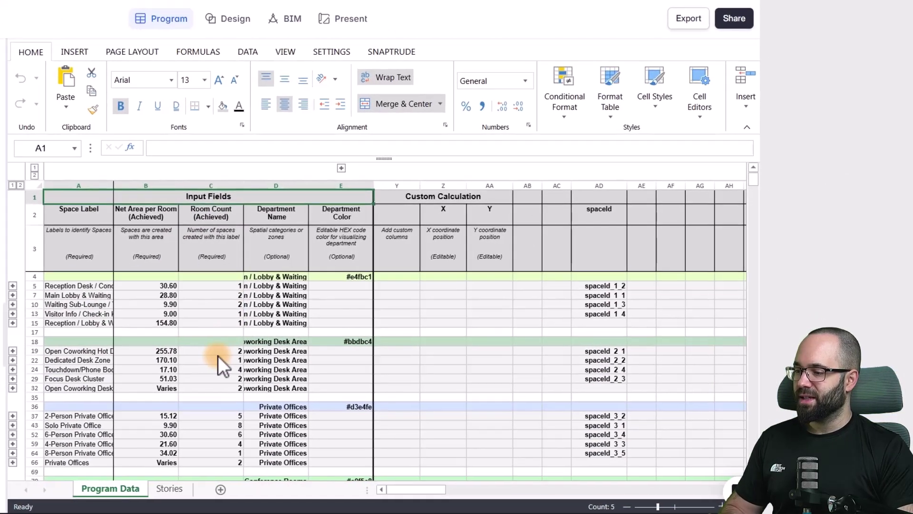
scroll(212, 356, "up", 1, "ctrl")
scroll(206, 347, "up", 1, "ctrl")
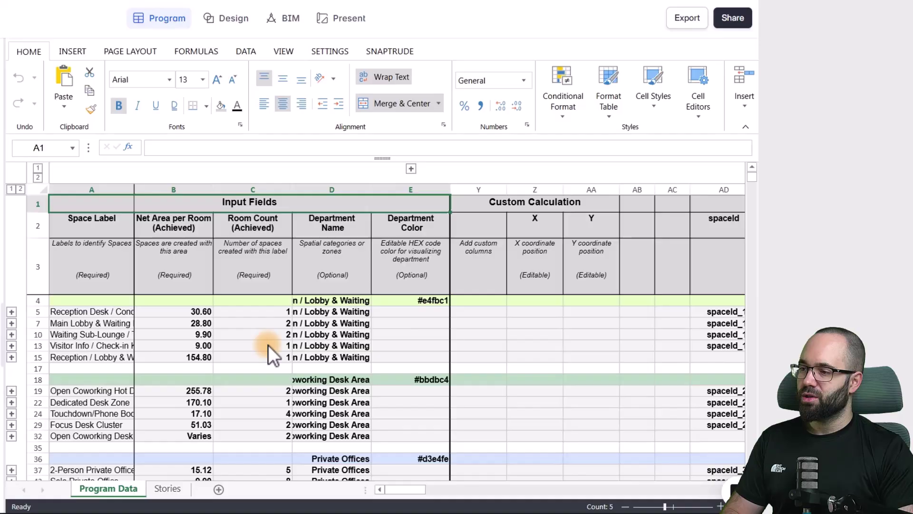
scroll(234, 382, "down", 1)
scroll(233, 382, "down", 2)
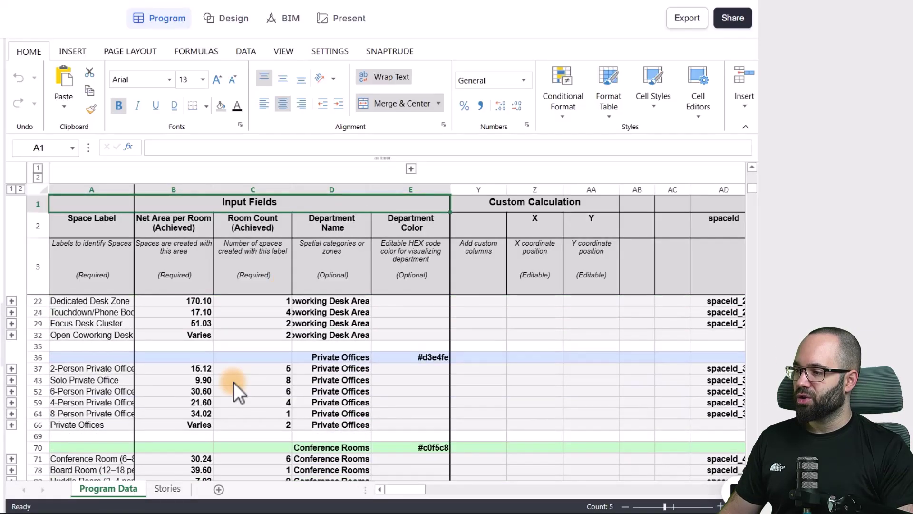
scroll(234, 382, "up", 3)
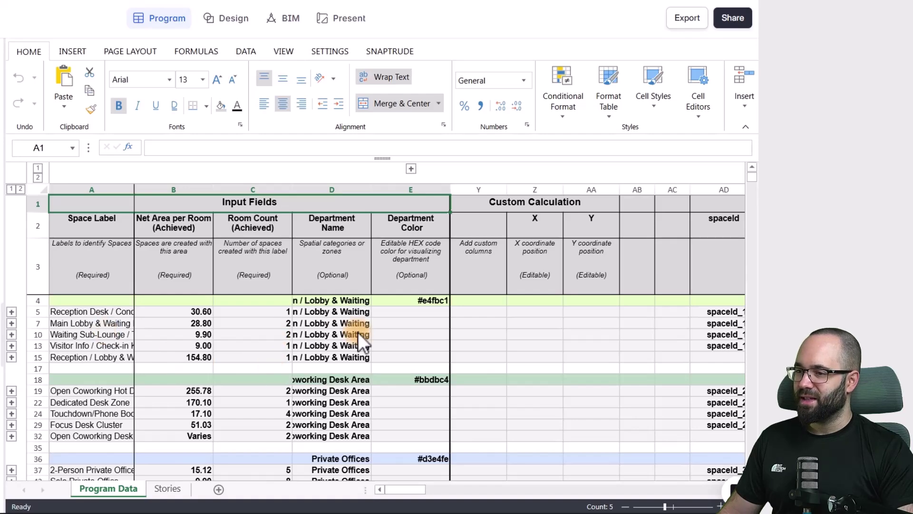
scroll(162, 319, "down", 1)
scroll(69, 313, "up", 1)
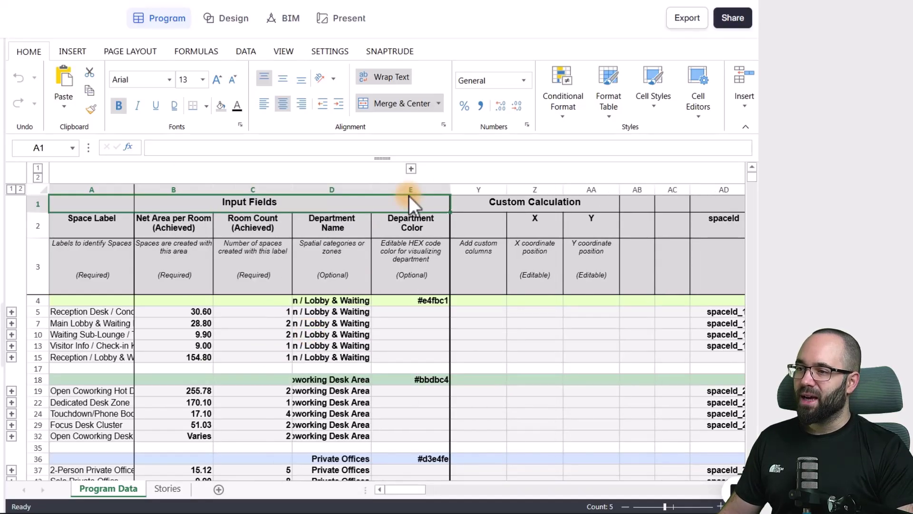
Step: Expand the Design Fields columns and select the Reception / Lobby & Waiting space
left_click(412, 169)
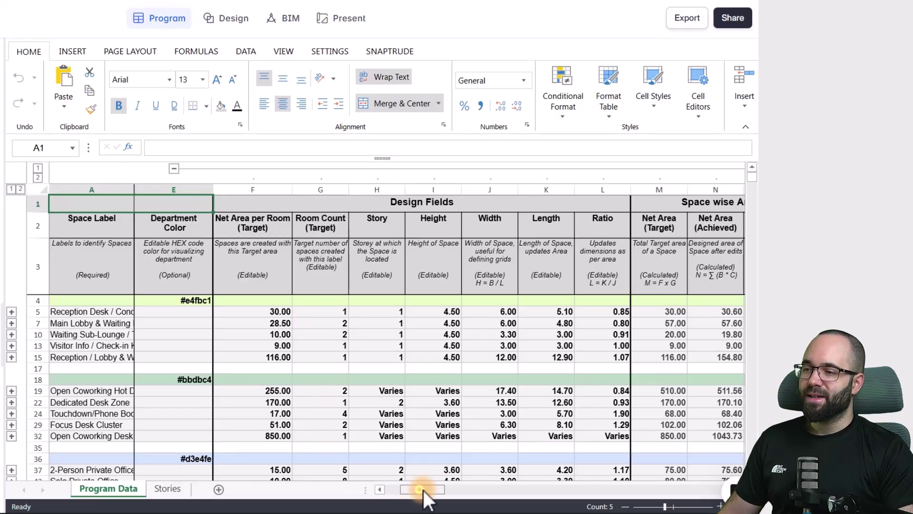
left_click_drag(424, 490, 419, 490)
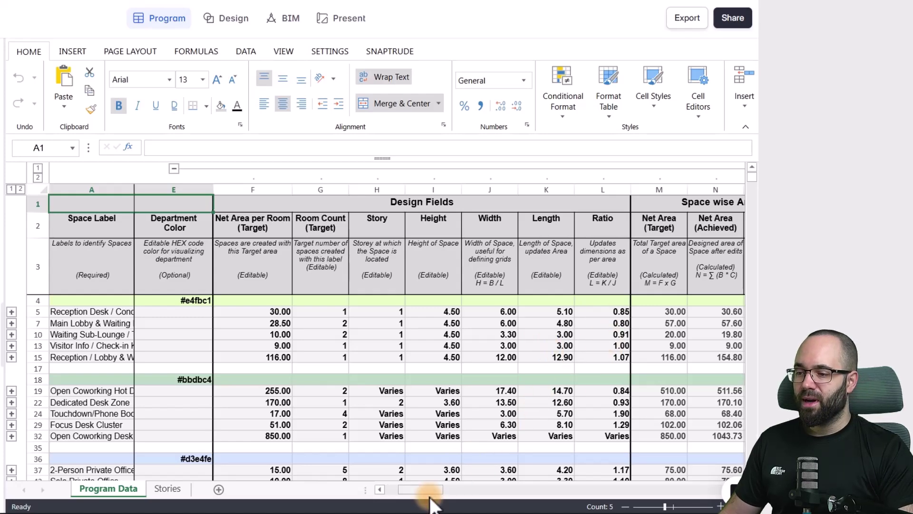
left_click_drag(428, 490, 382, 489)
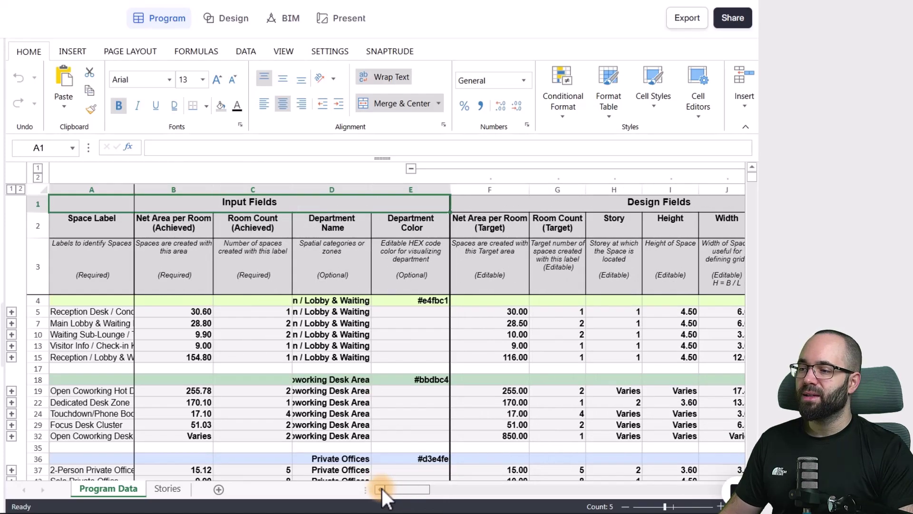
scroll(280, 314, "down", 1)
scroll(214, 331, "up", 1)
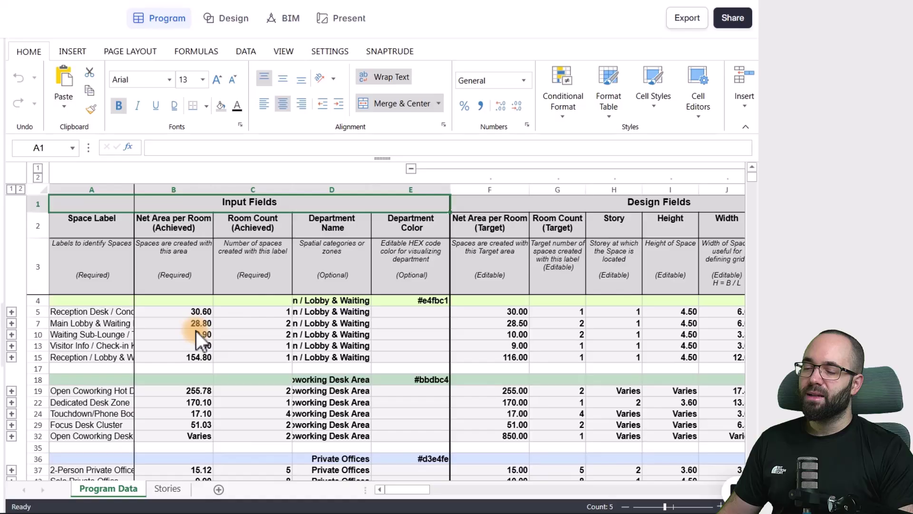
scroll(190, 341, "down", 1)
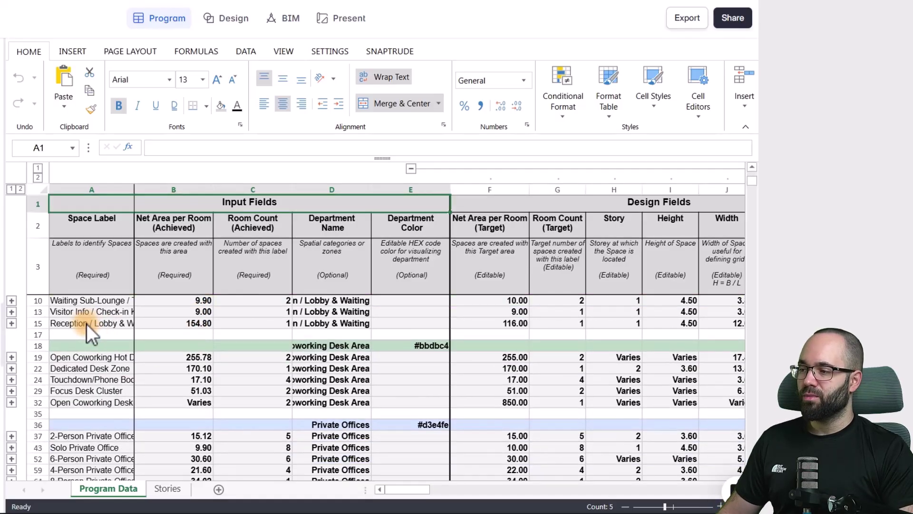
left_click(86, 324)
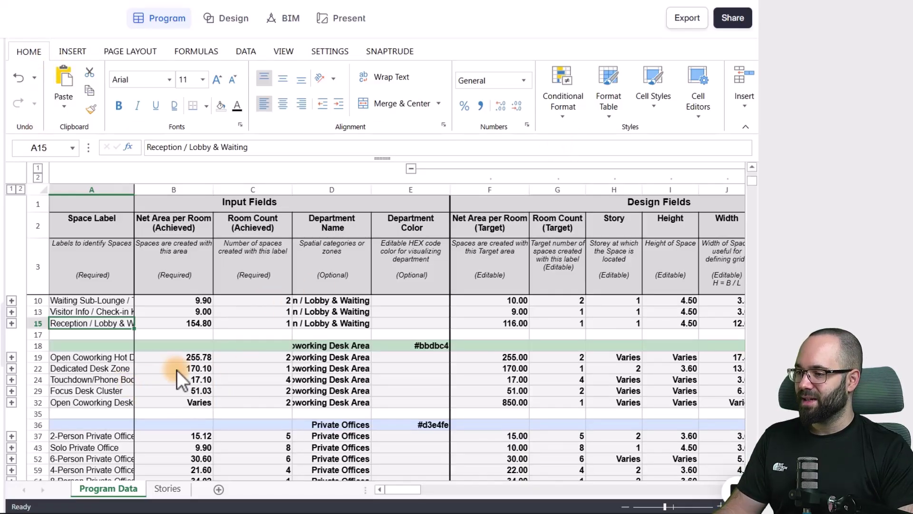
scroll(176, 370, "down", 2)
scroll(177, 370, "down", 2)
scroll(181, 376, "down", 1)
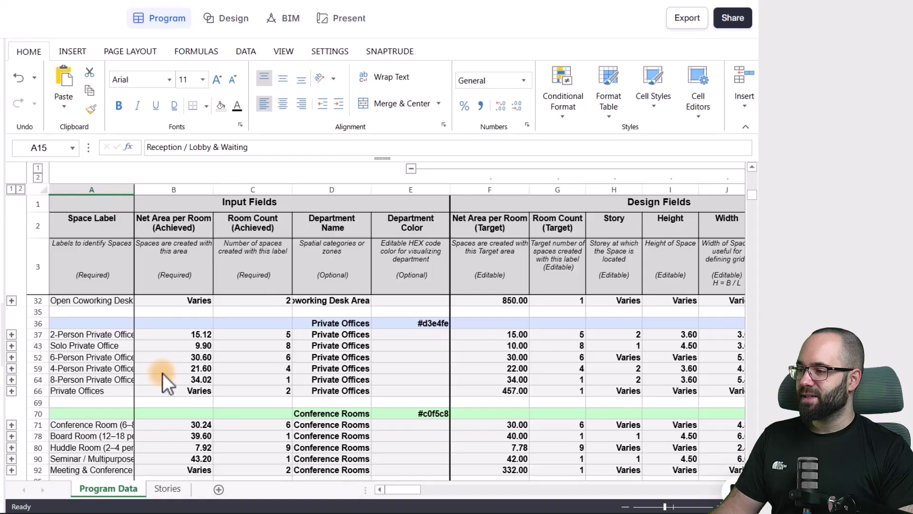
scroll(175, 363, "down", 1)
scroll(174, 363, "down", 2)
scroll(172, 363, "down", 5)
scroll(169, 363, "down", 3)
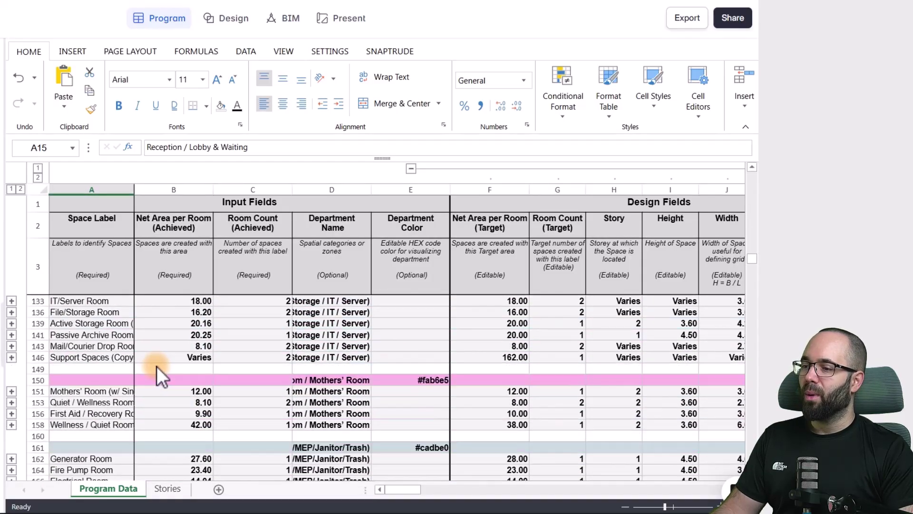
scroll(156, 366, "down", 3)
scroll(156, 366, "down", 3)
scroll(155, 367, "down", 3)
scroll(146, 373, "up", 3)
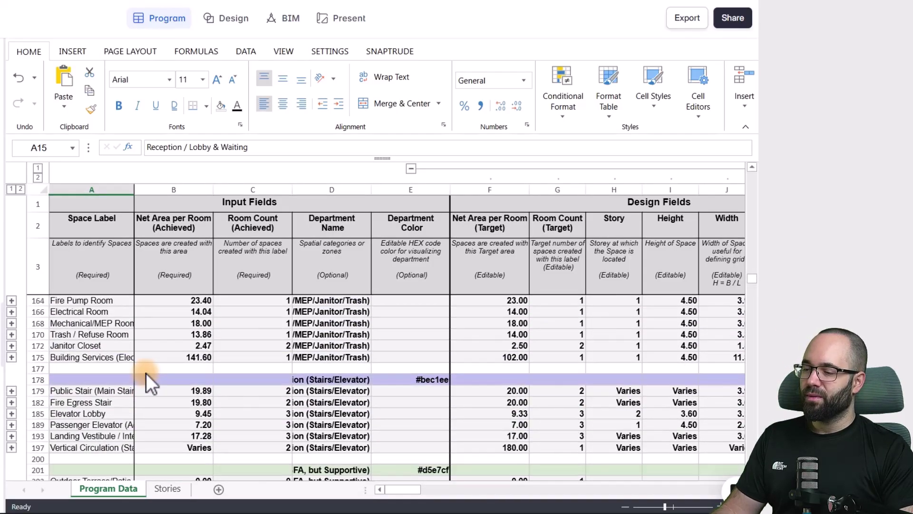
scroll(144, 373, "up", 10)
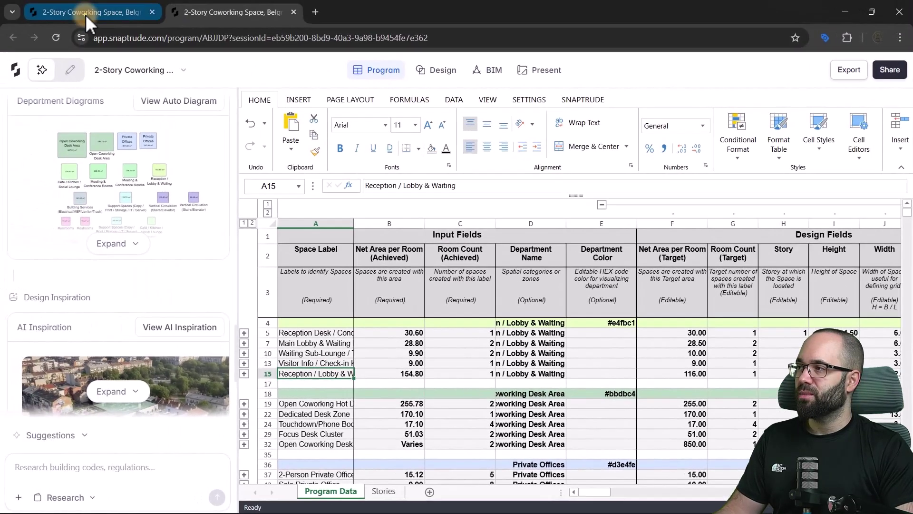
Step: Switch from Design to the Present workspace and dismiss the AI generated diagrams notice
left_click(85, 14)
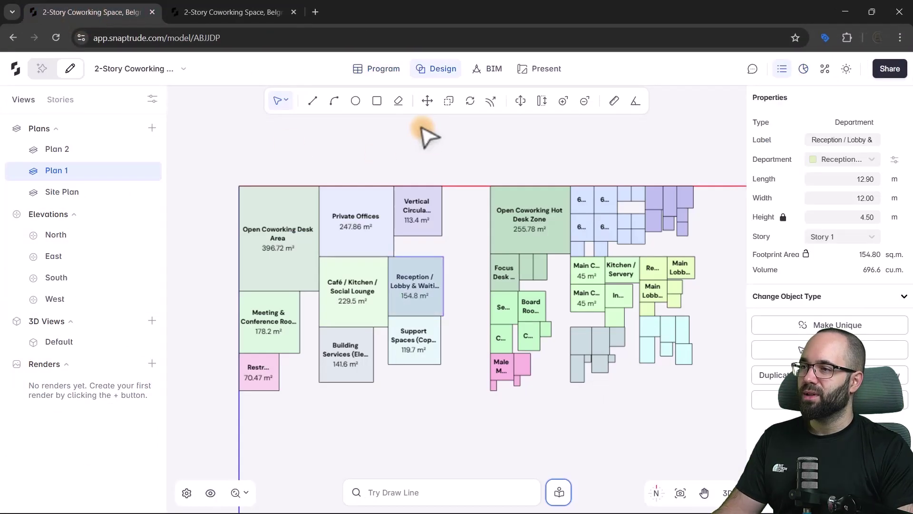
left_click(543, 84)
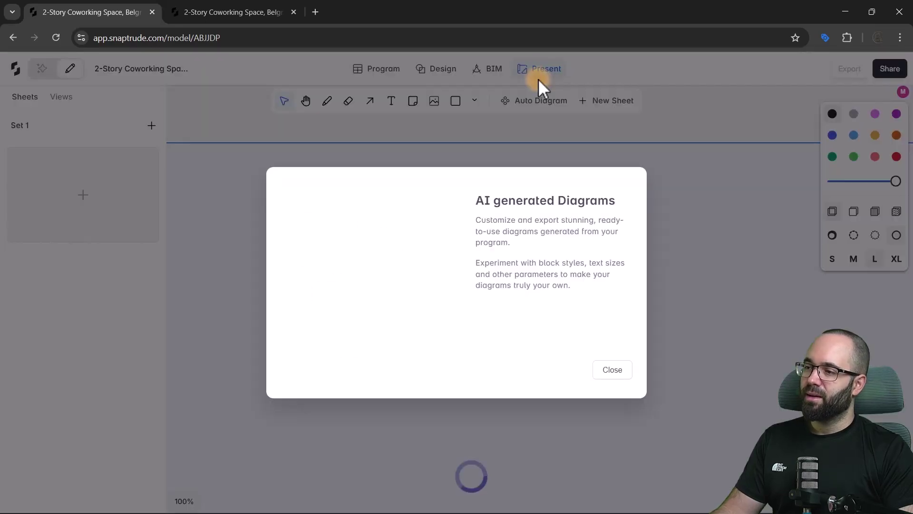
left_click(611, 370)
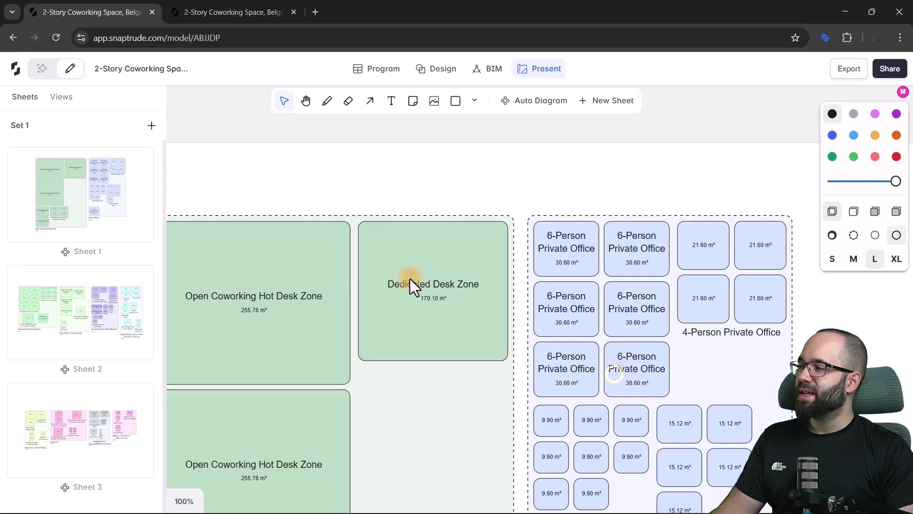
scroll(477, 235, "down", 5)
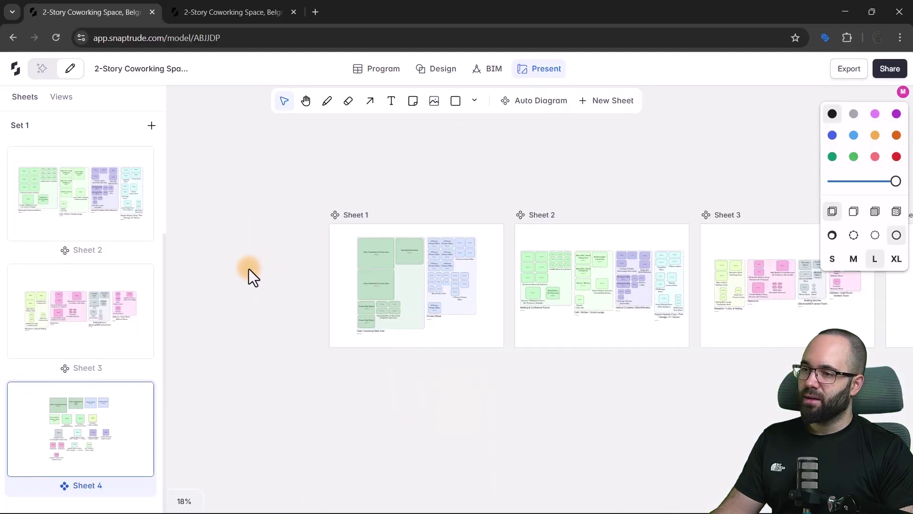
scroll(248, 269, "down", 3)
scroll(535, 271, "down", 1)
scroll(459, 304, "up", 1)
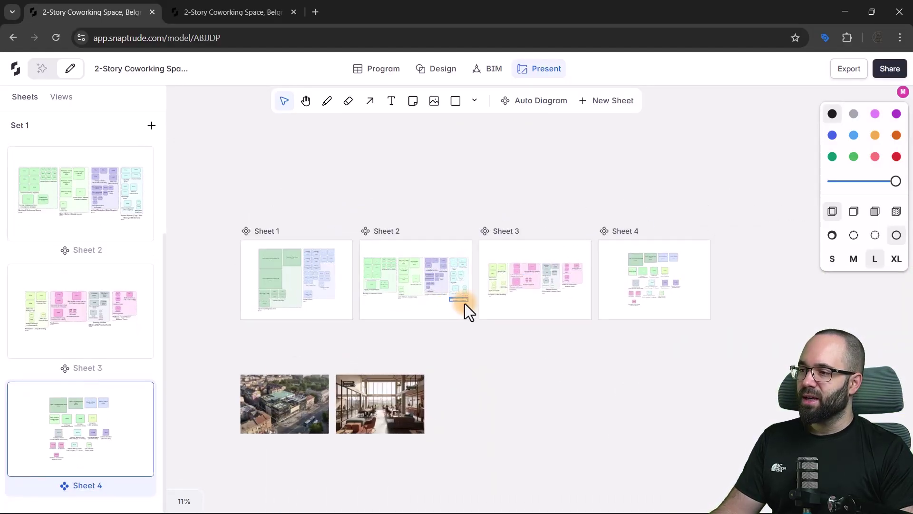
scroll(464, 304, "up", 1)
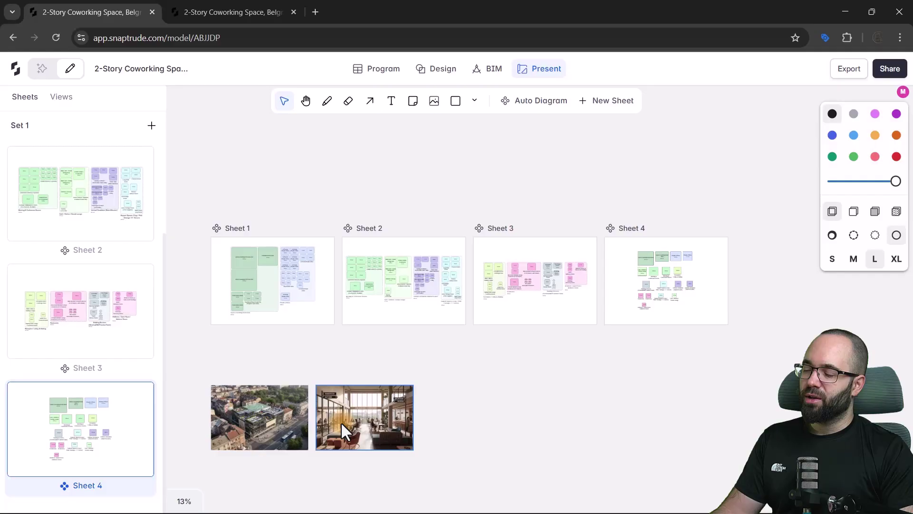
scroll(341, 422, "up", 1)
scroll(300, 471, "up", 2)
scroll(472, 421, "down", 1)
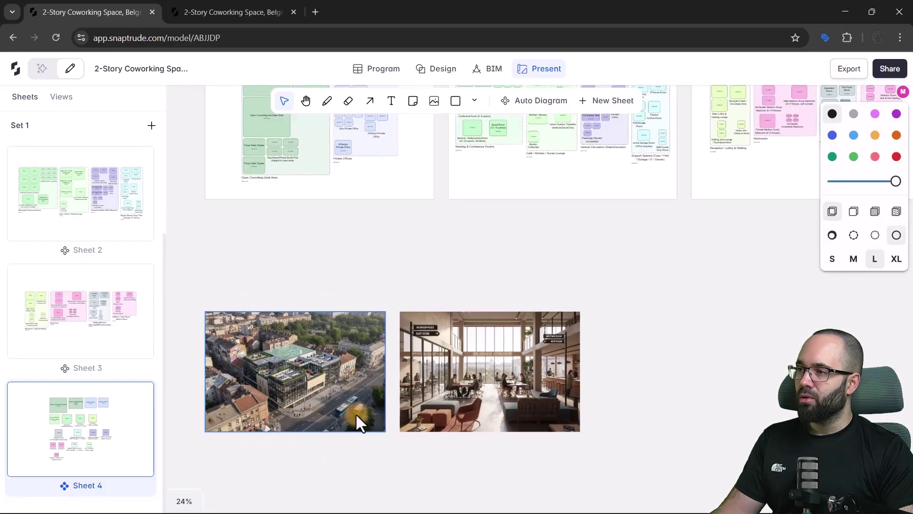
scroll(355, 413, "down", 3)
scroll(456, 259, "up", 1)
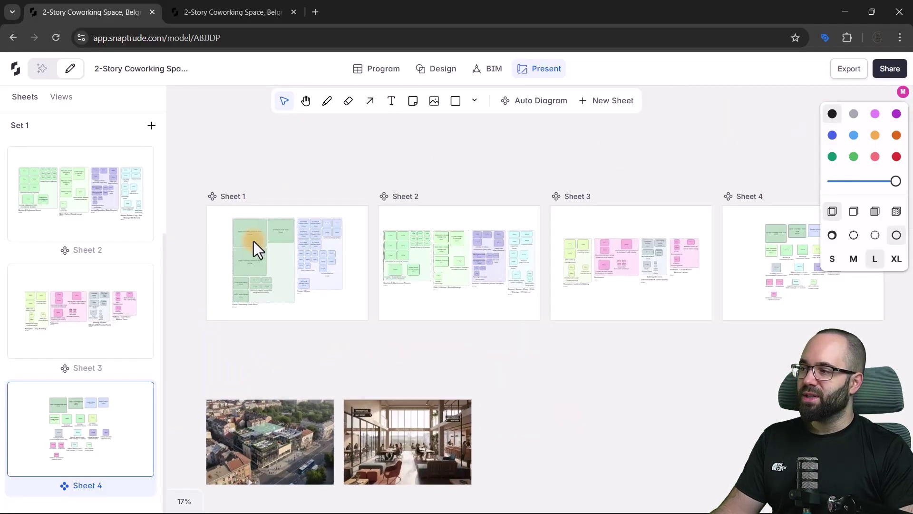
scroll(219, 245, "up", 2)
scroll(220, 230, "up", 2)
scroll(203, 233, "up", 2)
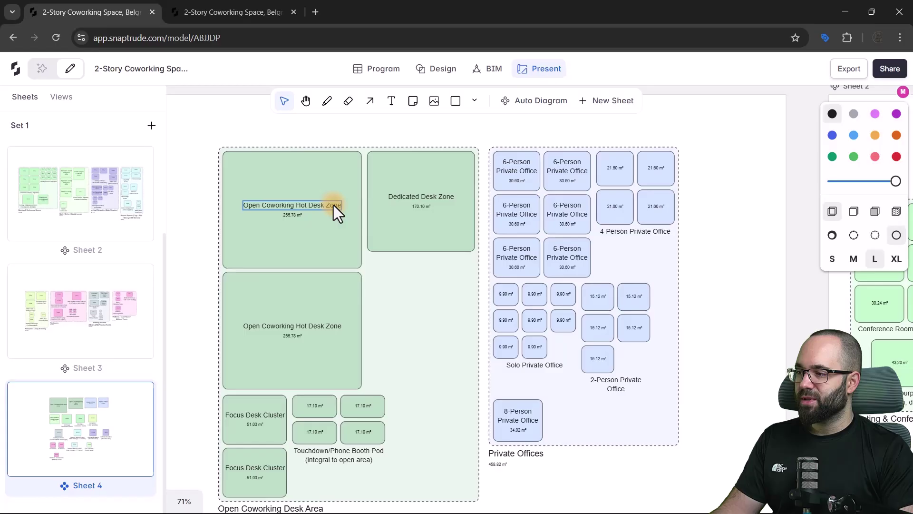
scroll(333, 205, "down", 1)
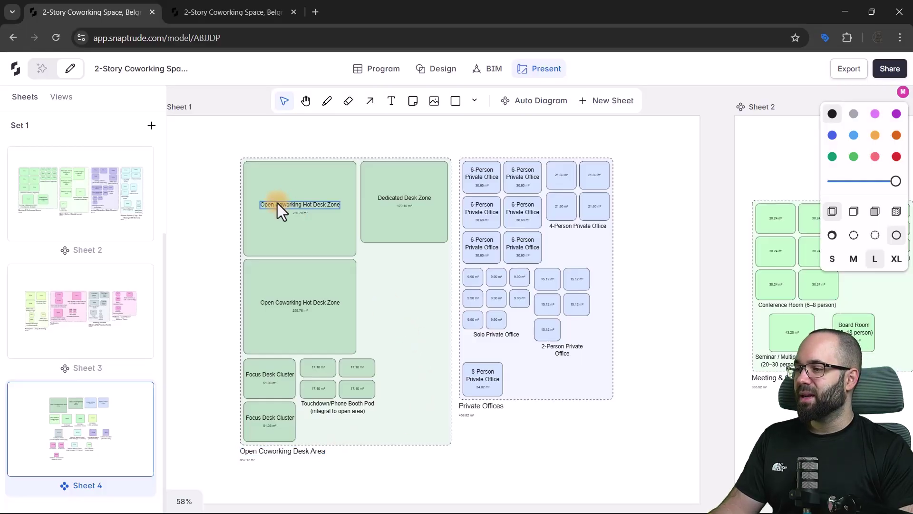
scroll(278, 203, "up", 2)
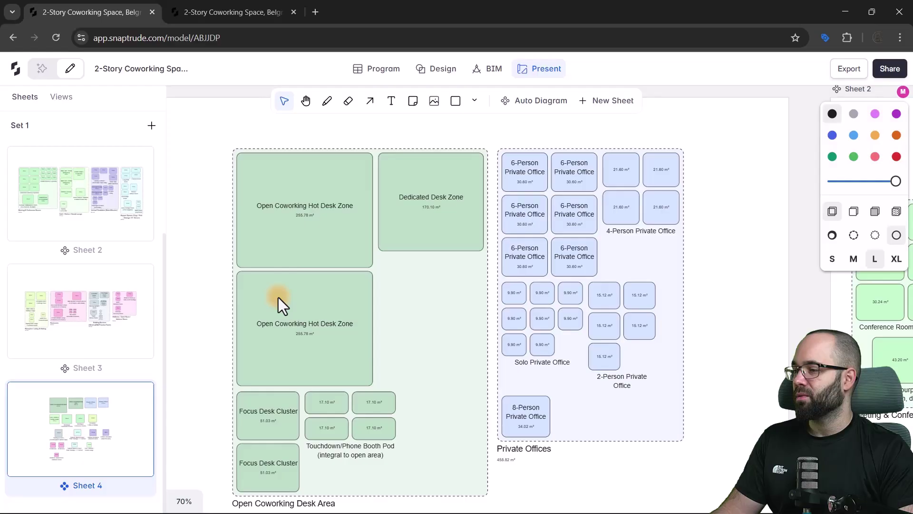
scroll(304, 421, "up", 2)
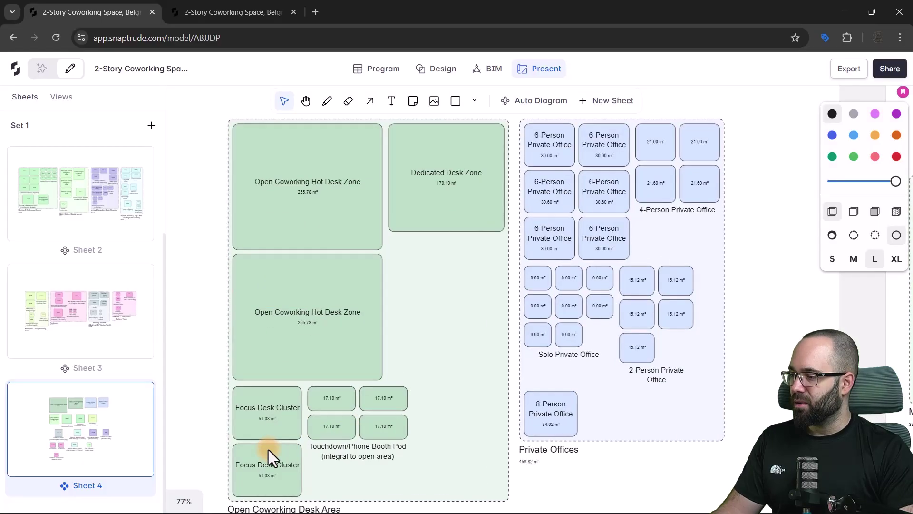
scroll(268, 450, "up", 4)
scroll(356, 399, "down", 1)
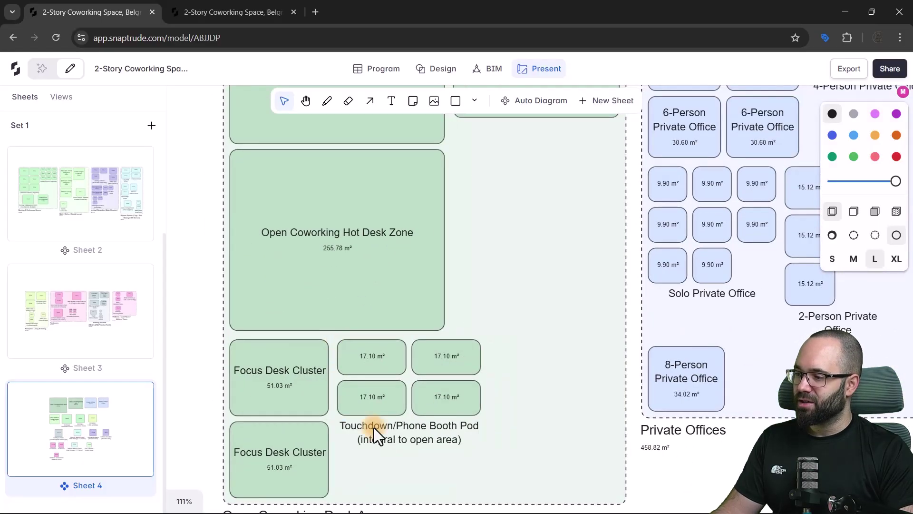
scroll(448, 390, "up", 3)
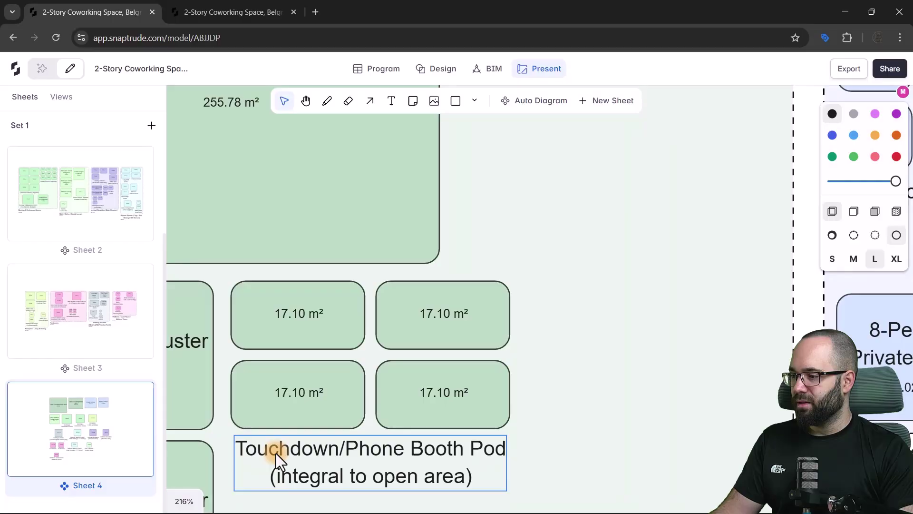
scroll(427, 407, "down", 5)
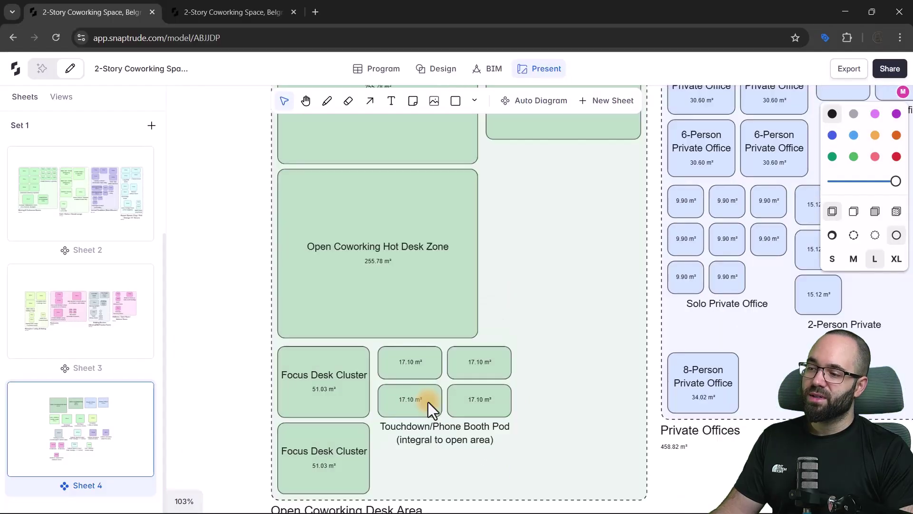
scroll(438, 396, "down", 3)
scroll(299, 317, "down", 2)
scroll(298, 317, "down", 2)
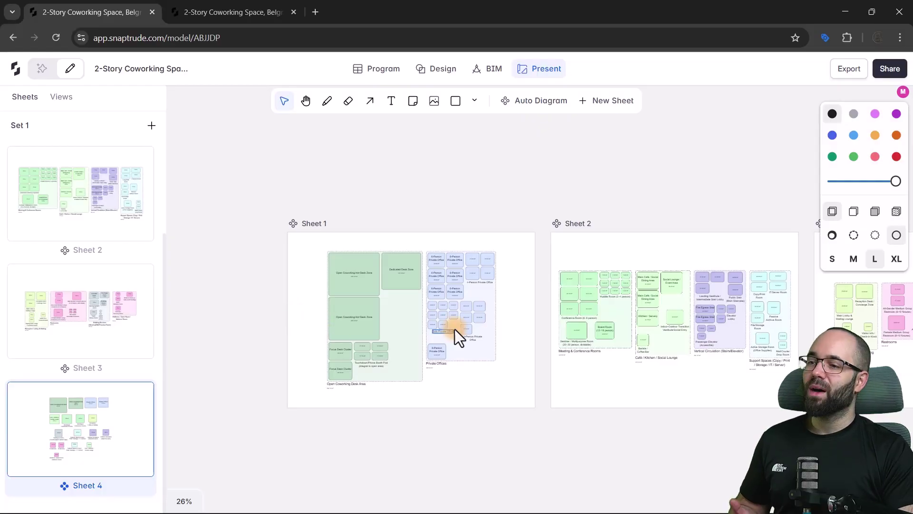
scroll(455, 329, "up", 2)
scroll(448, 306, "up", 3)
scroll(487, 356, "up", 1)
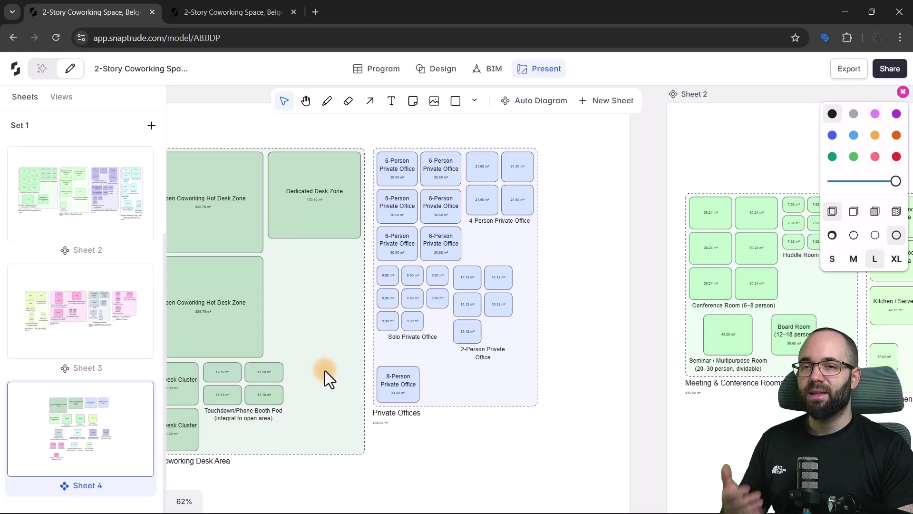
Step: On the design floor plan, move the small-space cluster right of the department blocks and deselect
left_click(434, 69)
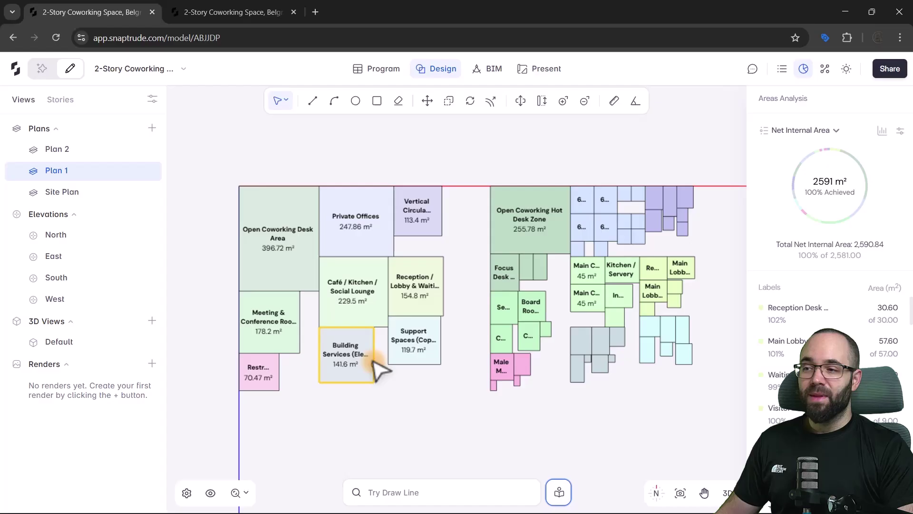
scroll(356, 336, "down", 1)
left_click_drag(463, 198, 679, 408)
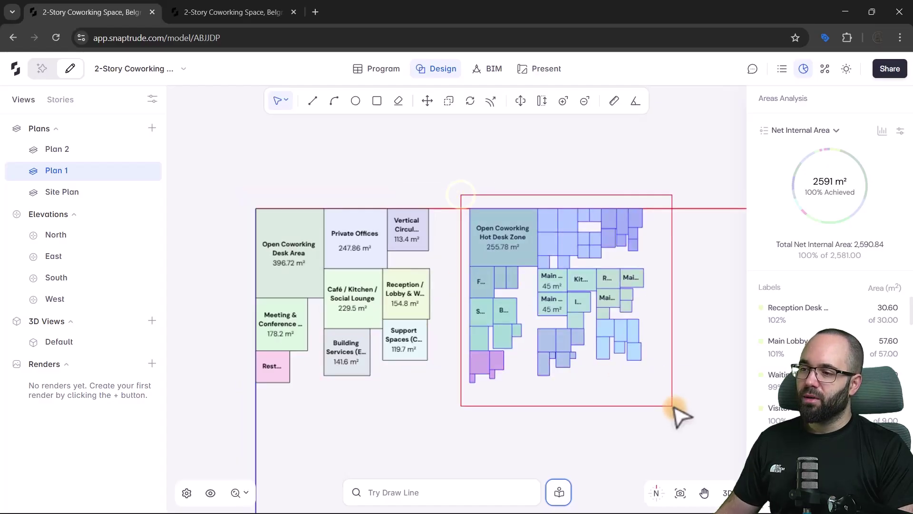
left_click_drag(491, 258, 606, 263)
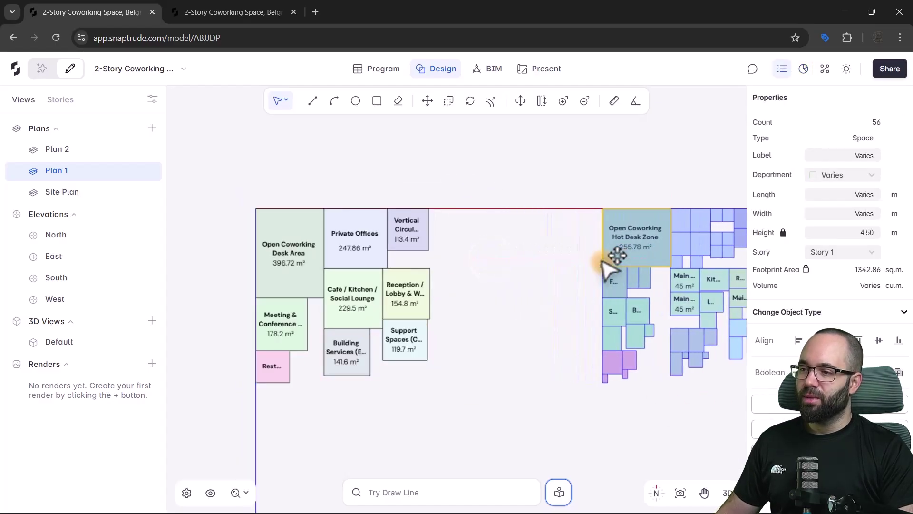
left_click(540, 292)
scroll(209, 271, "up", 2)
scroll(321, 294, "up", 1)
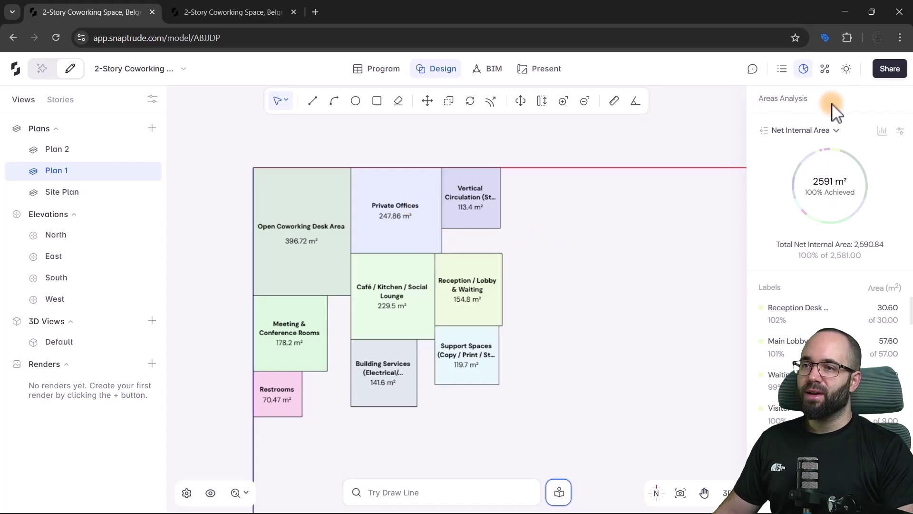
Step: Compute adjacencies for the nine selected department blocks, then inspect one adjacency line
left_click(824, 68)
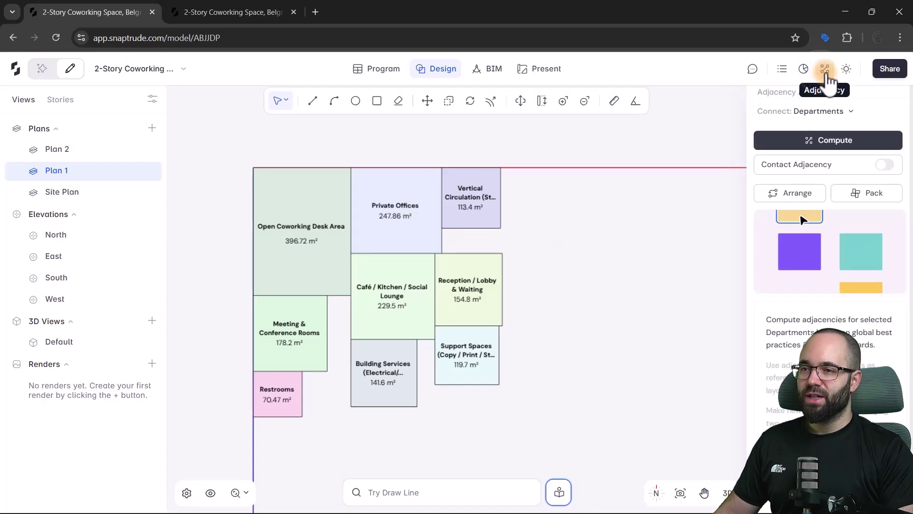
left_click_drag(228, 164, 563, 427)
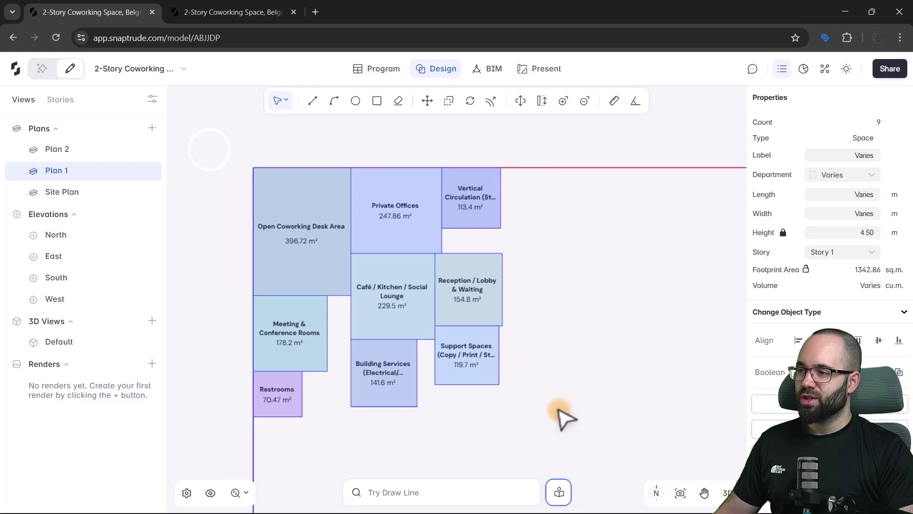
left_click(825, 69)
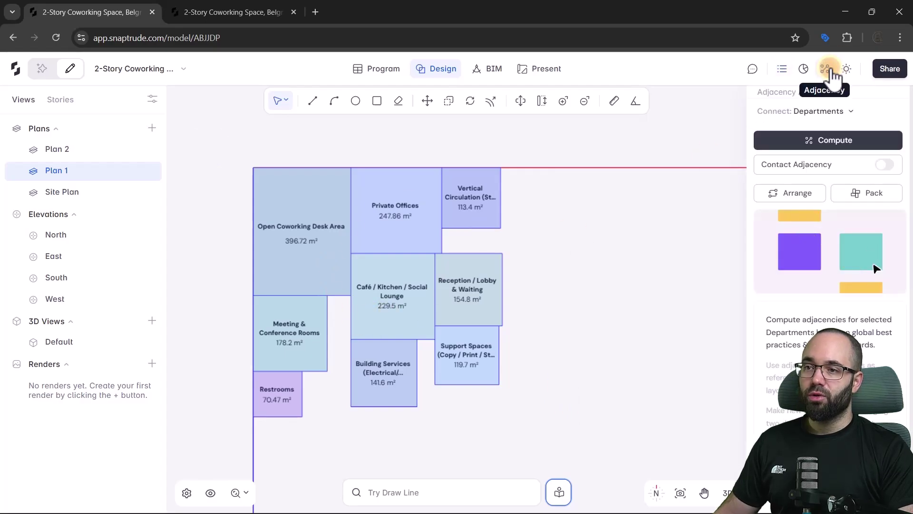
left_click(822, 142)
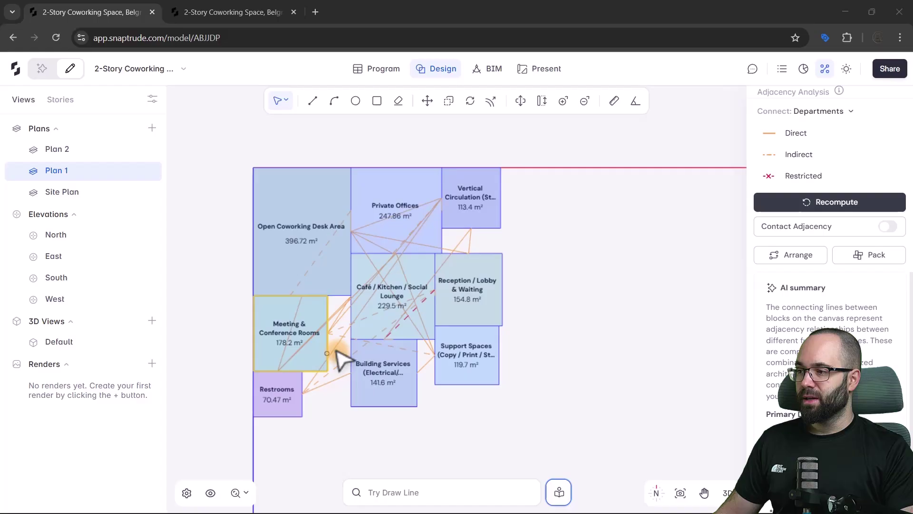
scroll(337, 342, "up", 3)
scroll(343, 313, "up", 2)
left_click(341, 298)
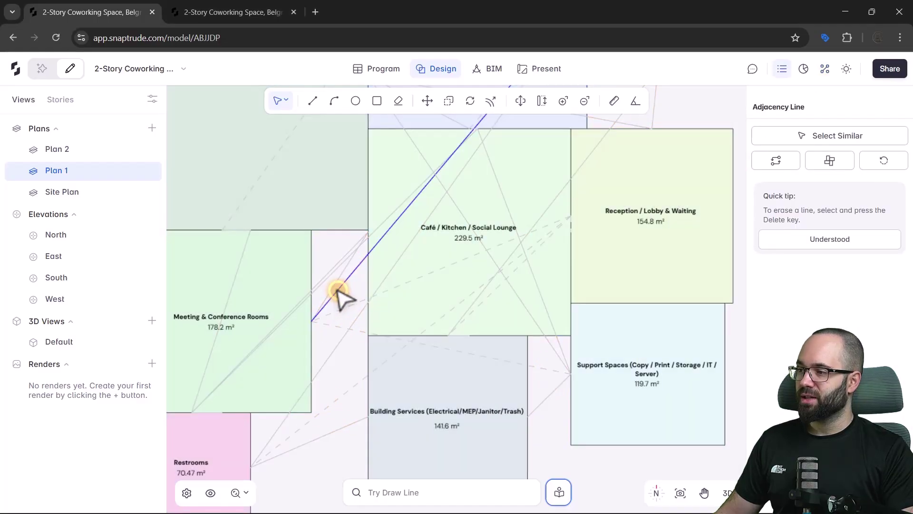
scroll(381, 356, "down", 2)
scroll(382, 357, "down", 2)
left_click(603, 367)
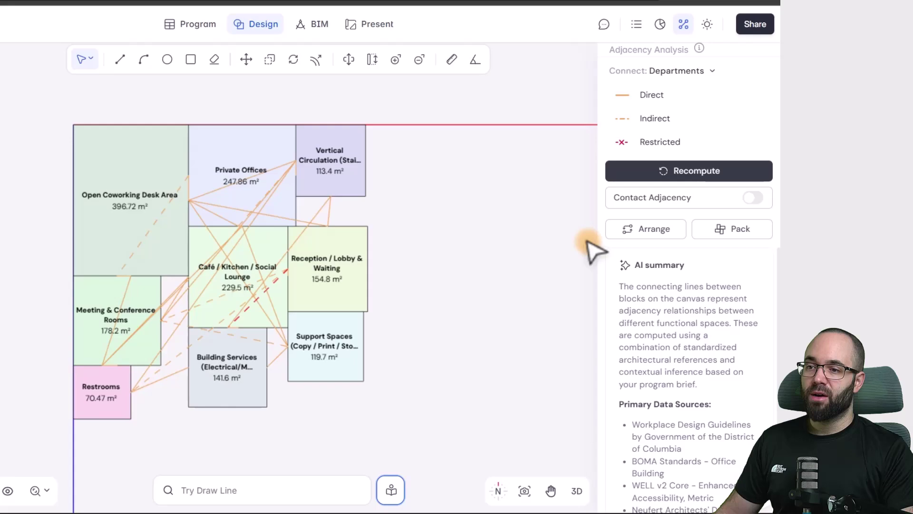
mouse_move(623, 225)
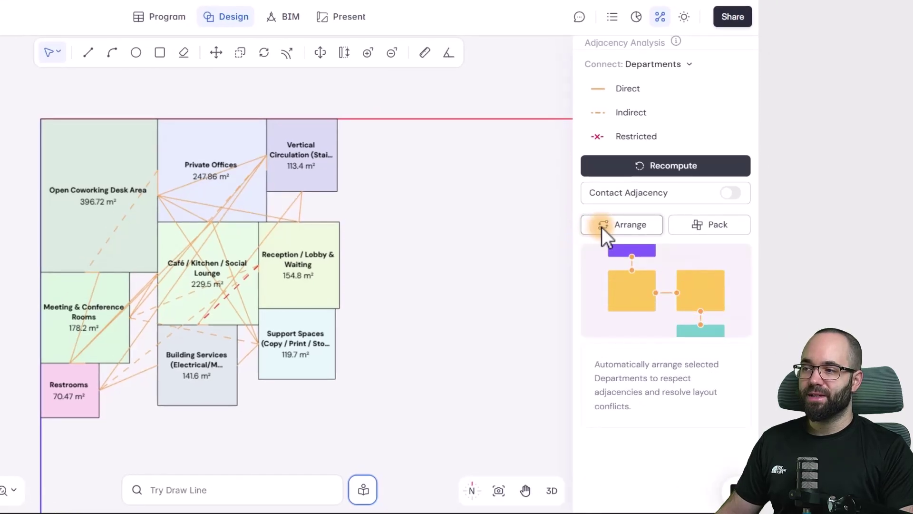
Step: Run Arrange in the Adjacency Analysis panel to reposition the nine departments
left_click(601, 226)
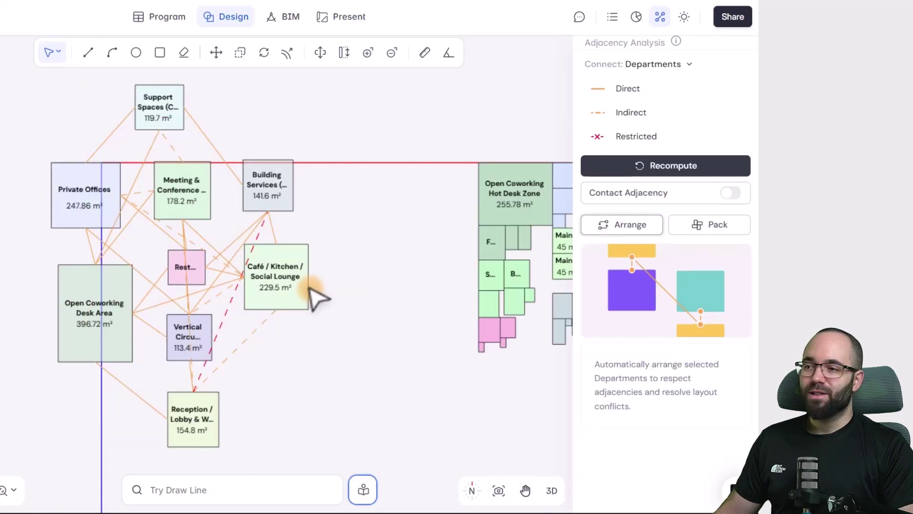
scroll(214, 274, "down", 1)
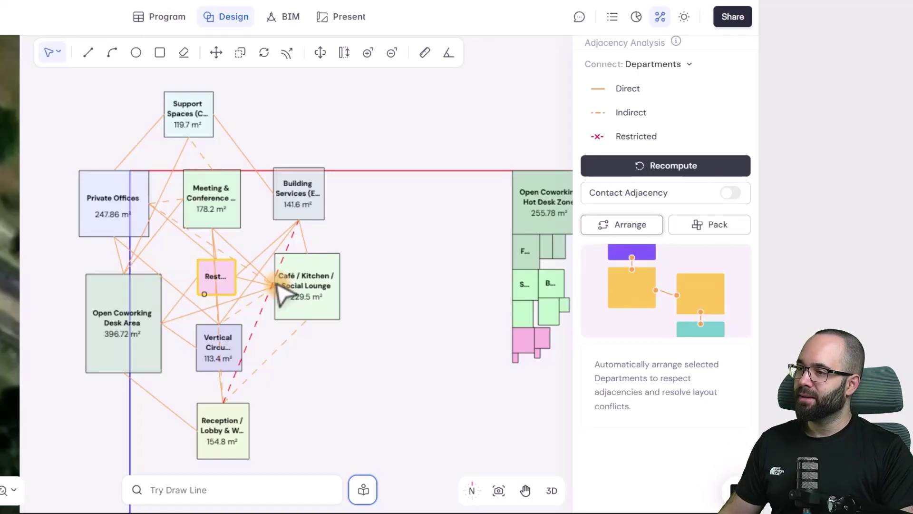
scroll(238, 282, "up", 1)
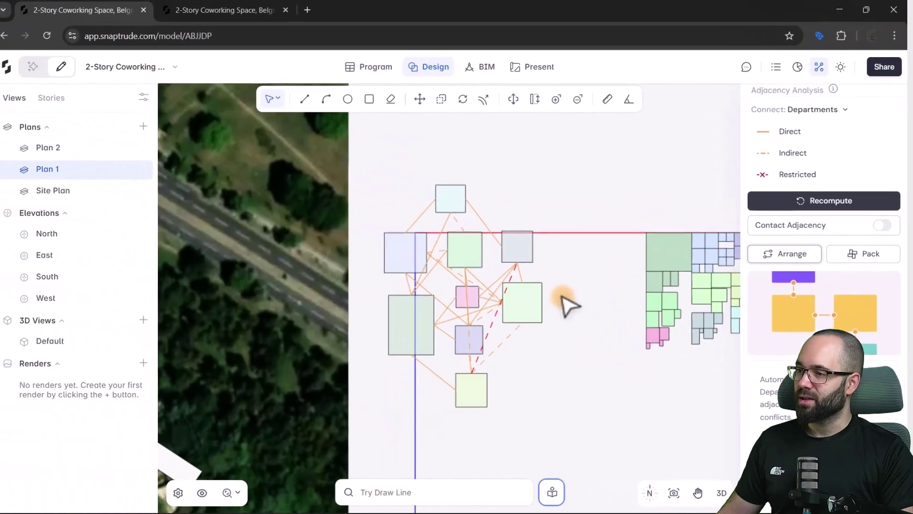
scroll(542, 321, "down", 3)
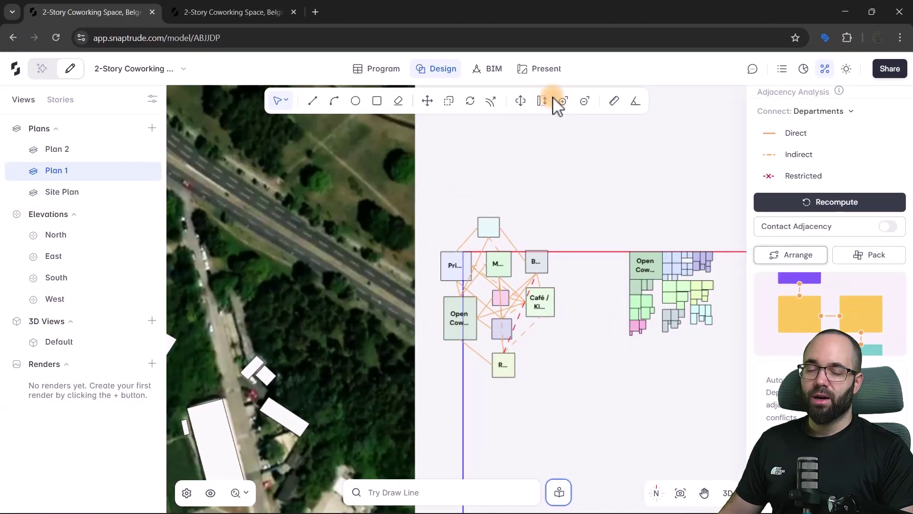
Step: Hide the satellite site image
left_click(397, 201)
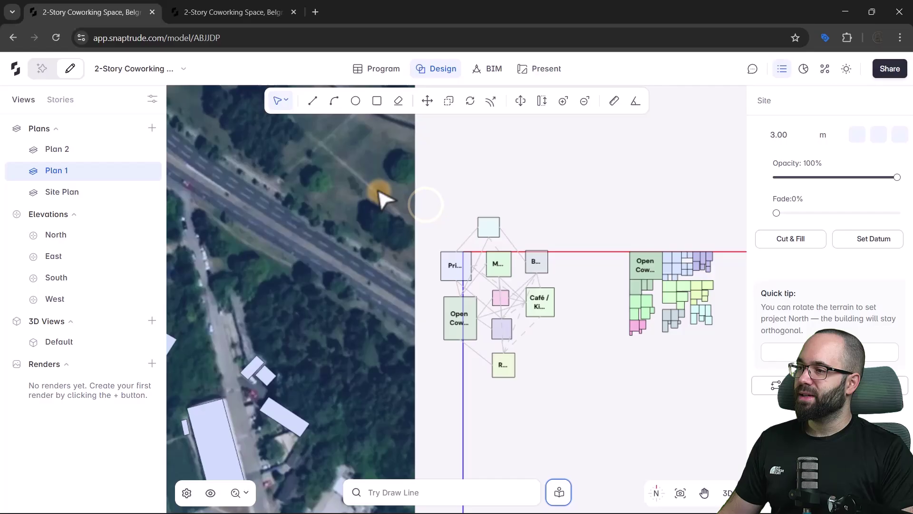
scroll(389, 200, "down", 2)
scroll(389, 200, "down", 1)
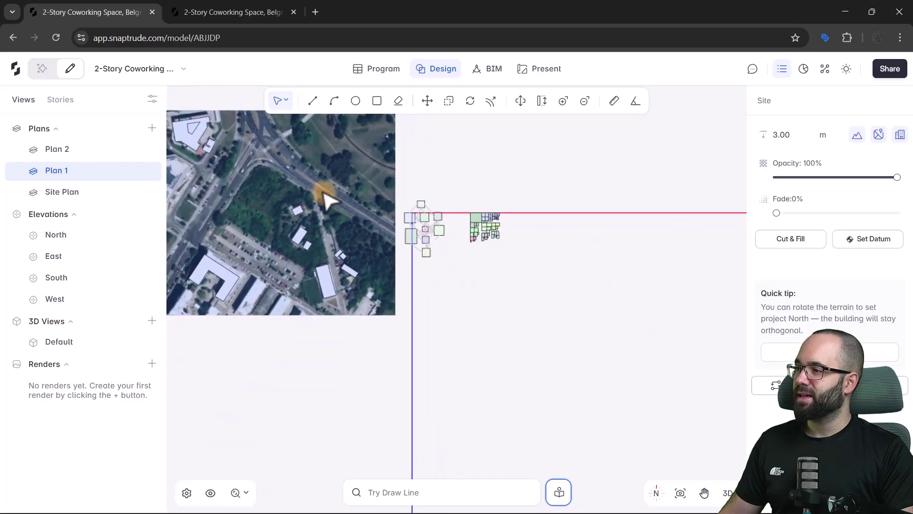
right_click(336, 191)
left_click(361, 225)
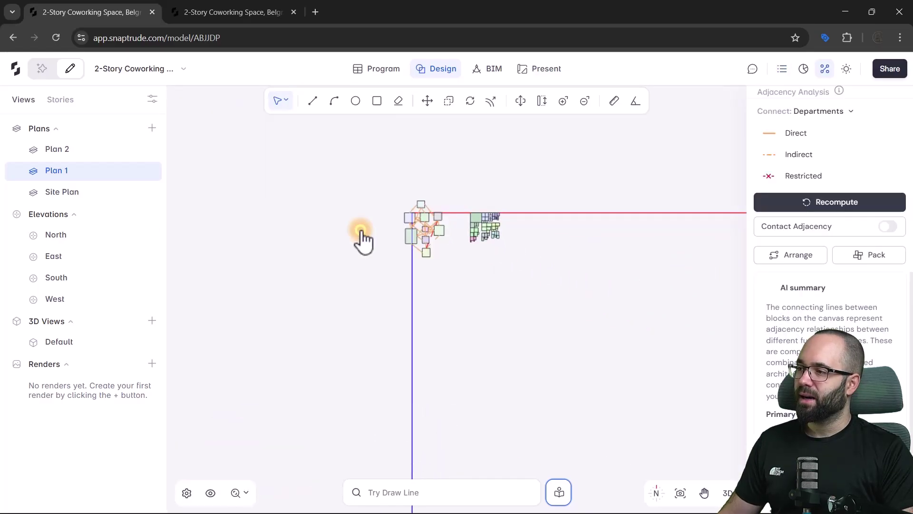
scroll(485, 207, "up", 2)
Step: Hide the cluster of small spaces, leaving only the department blocks
left_click(539, 316)
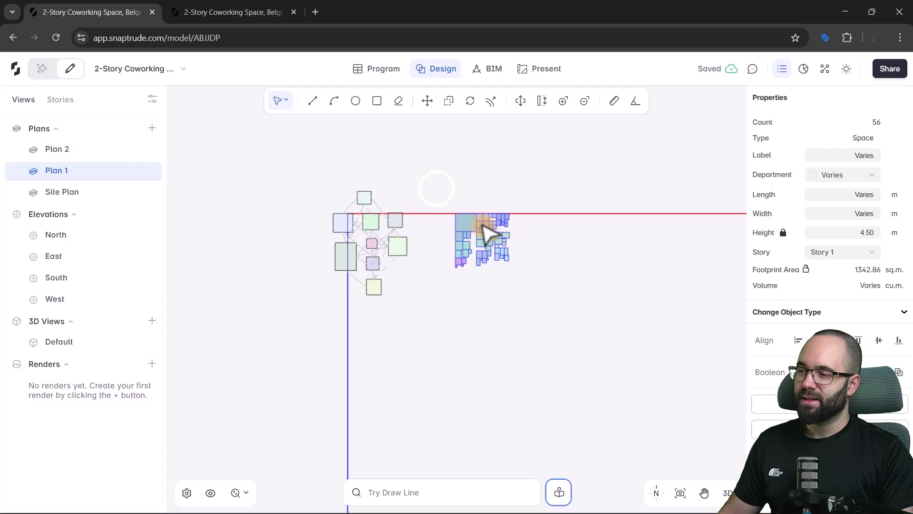
right_click(446, 222)
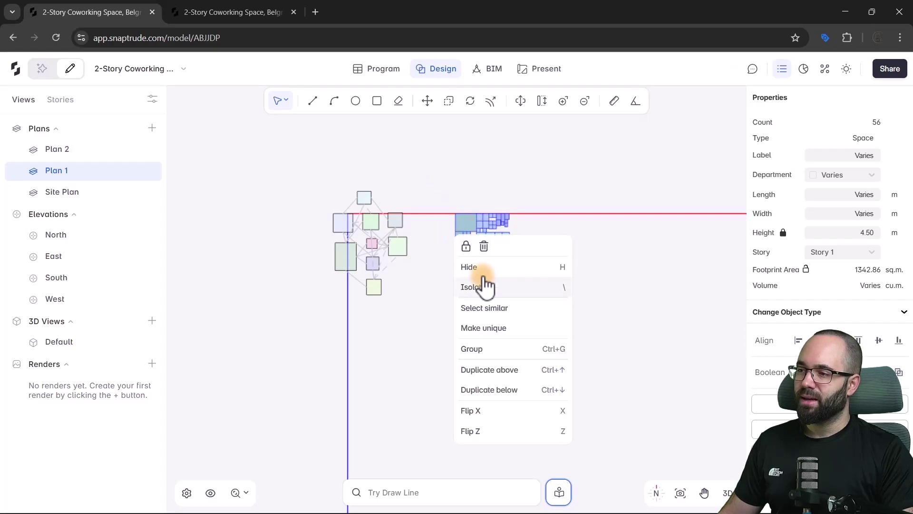
left_click(473, 267)
scroll(349, 232, "up", 2)
scroll(421, 227, "up", 2)
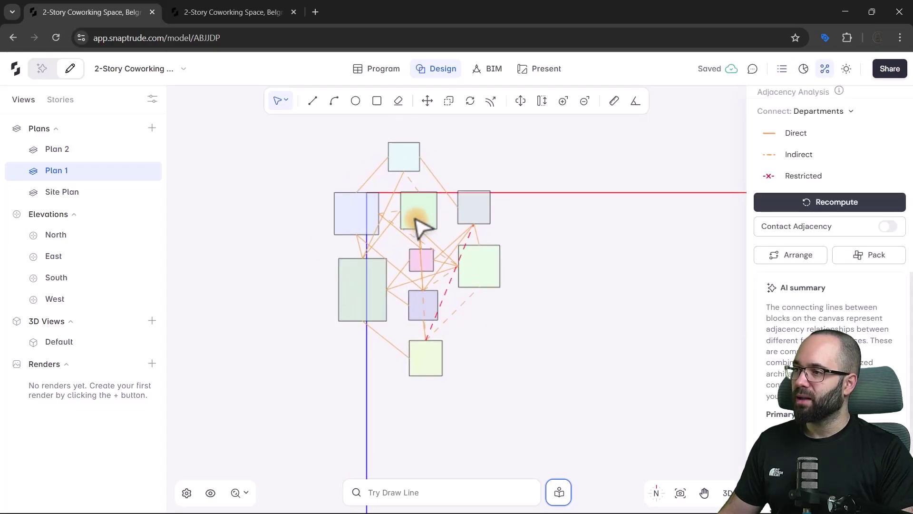
Step: Switch to the Present workspace and add a blank Sheet 5
left_click(547, 70)
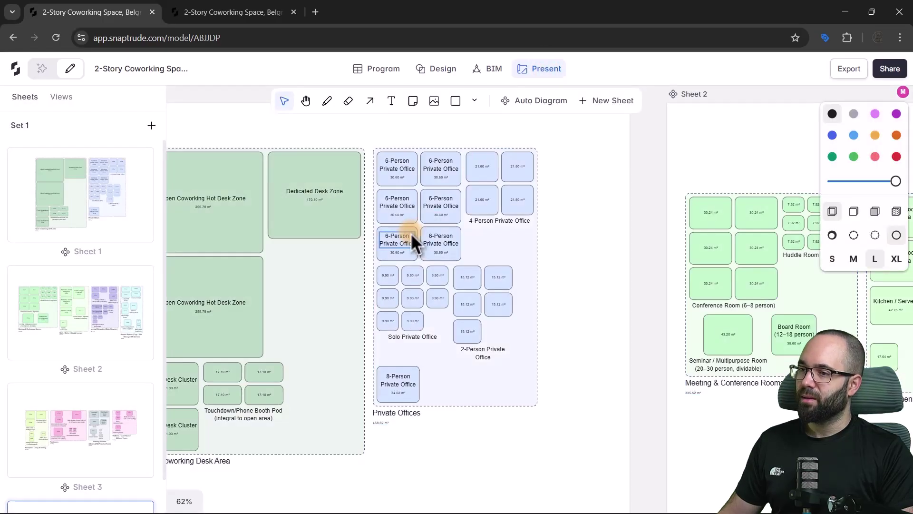
scroll(412, 241, "down", 5, "ctrl")
scroll(443, 229, "down", 2, "ctrl")
scroll(379, 239, "down", 2, "ctrl")
scroll(366, 245, "down", 2, "ctrl")
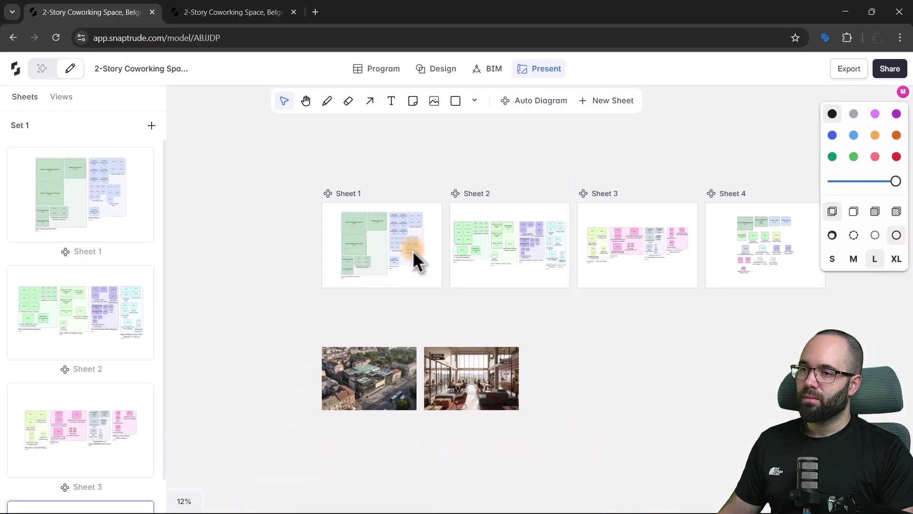
scroll(428, 255, "down", 2, "ctrl")
scroll(457, 261, "down", 2, "ctrl")
scroll(695, 271, "up", 3, "ctrl")
scroll(669, 259, "up", 1, "ctrl")
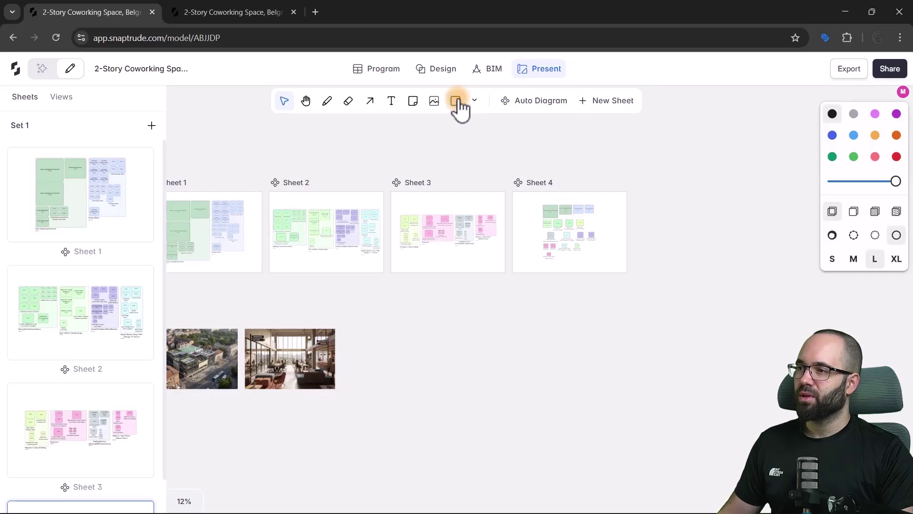
left_click(611, 111)
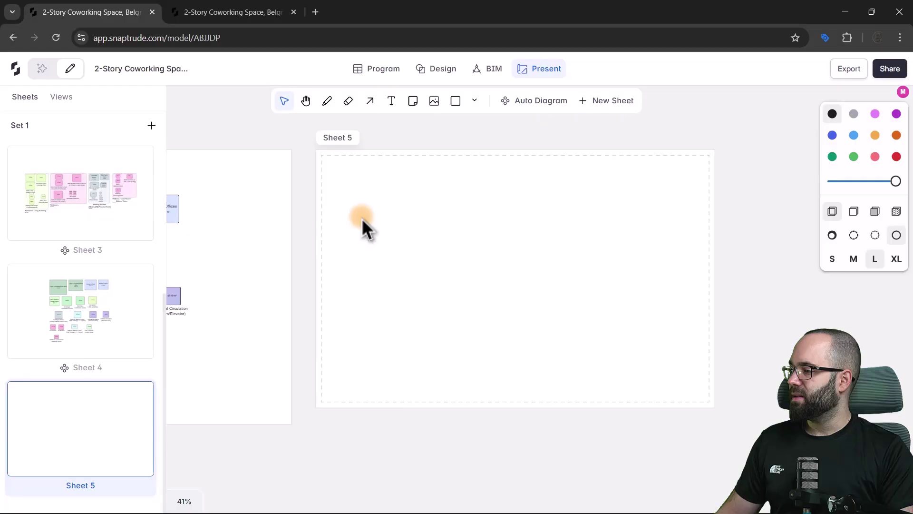
Step: Place Plan 1 on Sheet 5 and trim its view frame from the sides and bottom
left_click(61, 98)
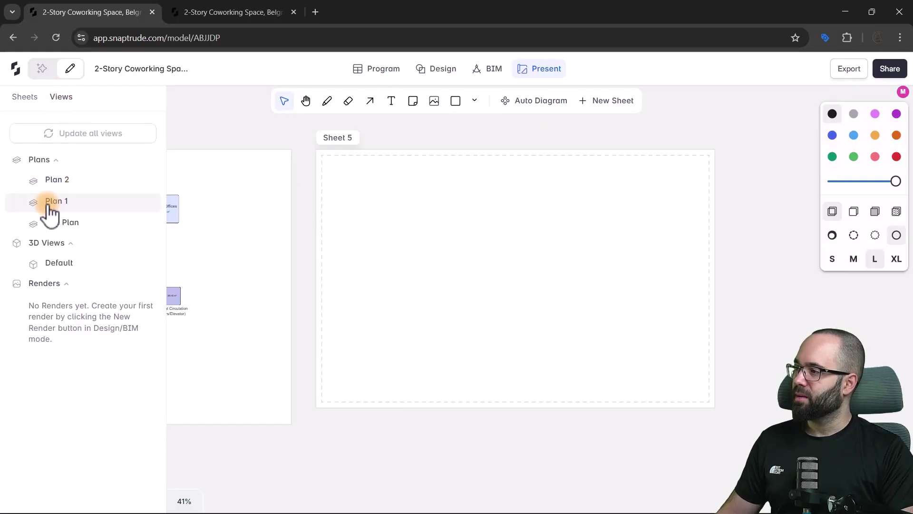
left_click_drag(352, 214, 476, 271)
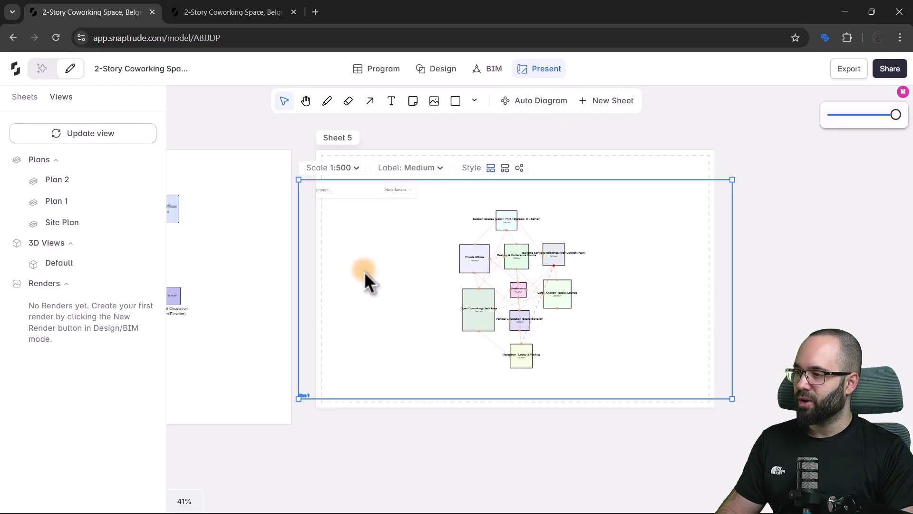
left_click_drag(299, 278, 424, 286)
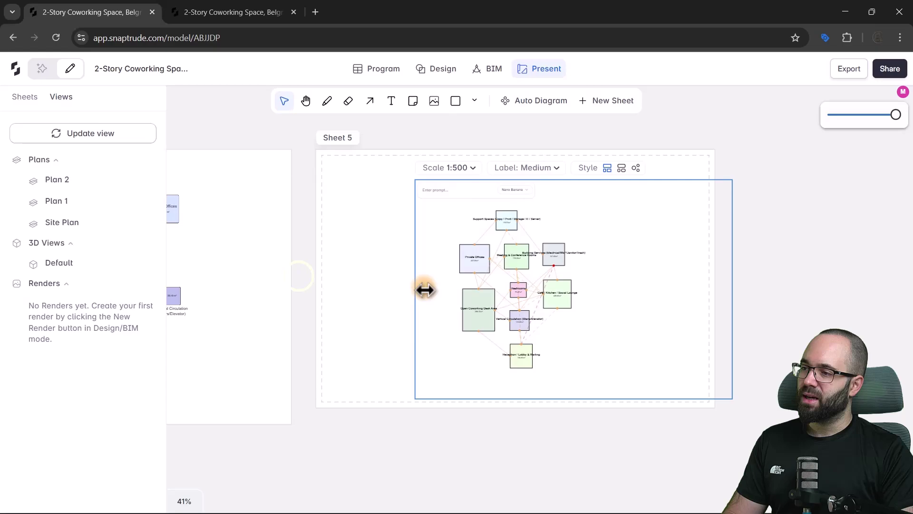
left_click_drag(732, 288, 605, 288)
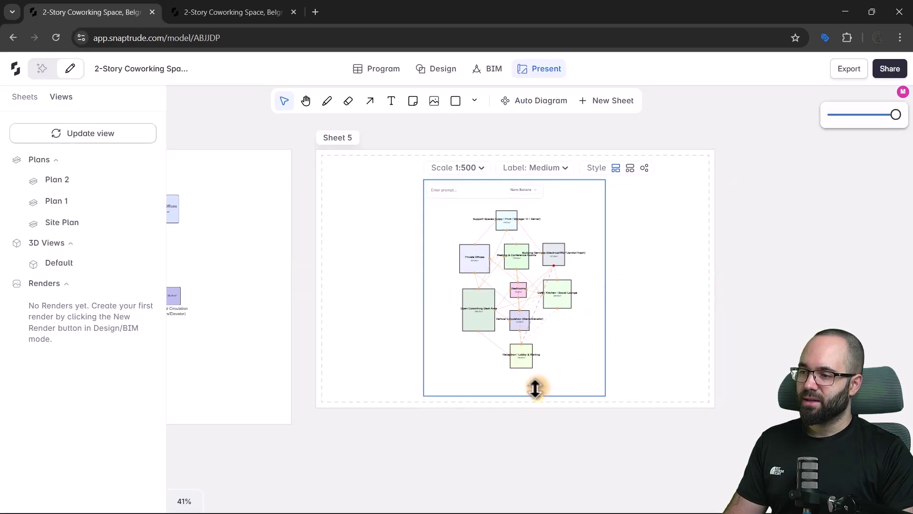
left_click_drag(536, 399, 536, 379)
left_click_drag(517, 183, 519, 183)
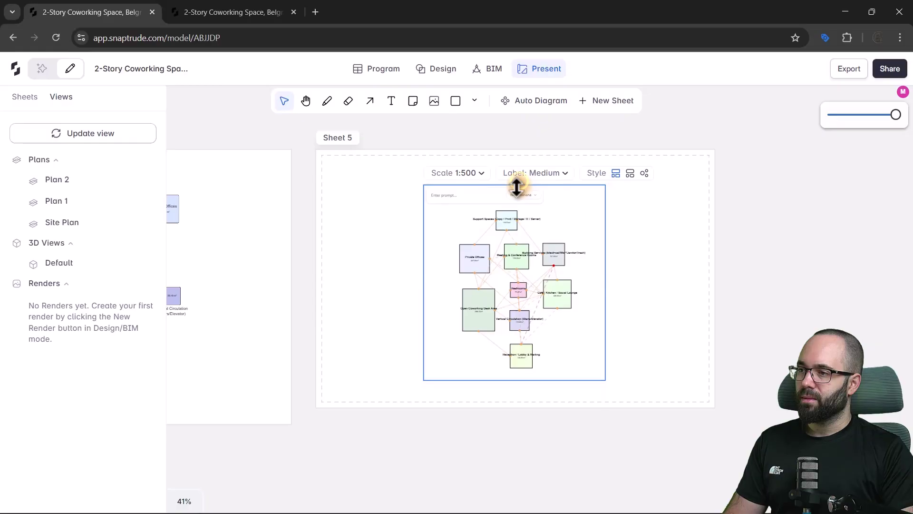
Step: Set the plan view scale to 1:250 and reposition it on the sheet
left_click(470, 171)
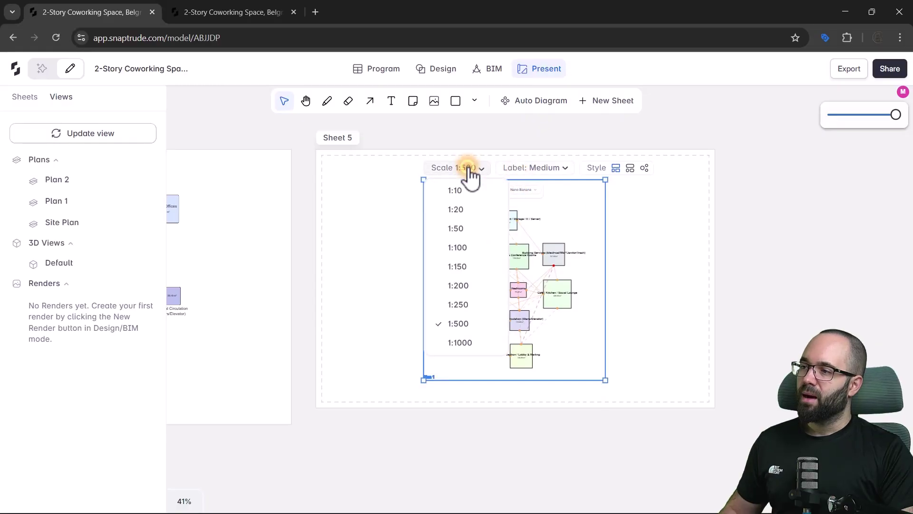
left_click(458, 285)
scroll(480, 278, "down", 3)
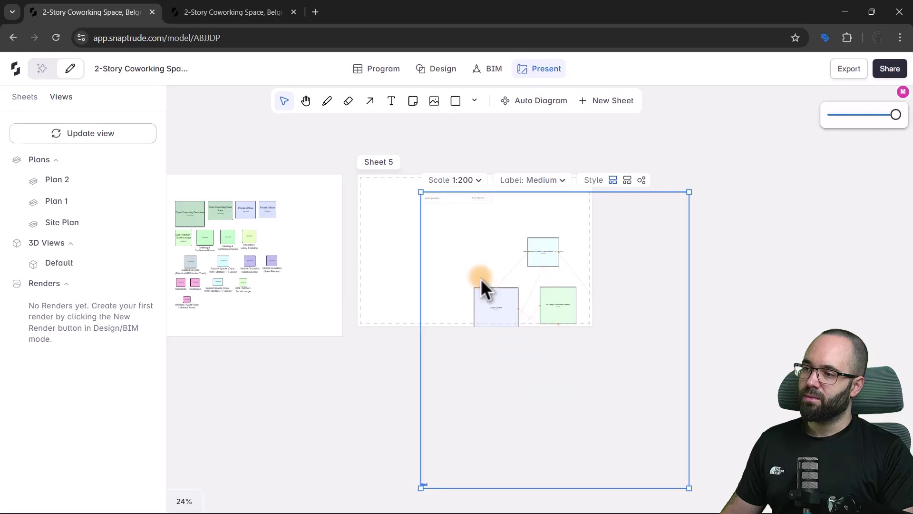
scroll(480, 278, "down", 2)
left_click(471, 187)
left_click(460, 325)
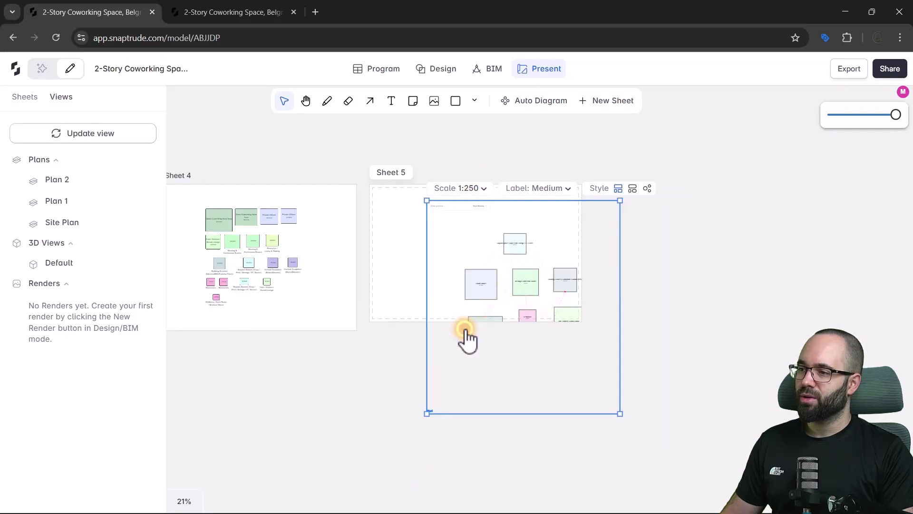
mouse_move(528, 292)
left_mouse_down()
mouse_move(444, 237)
mouse_move(452, 231)
left_mouse_up()
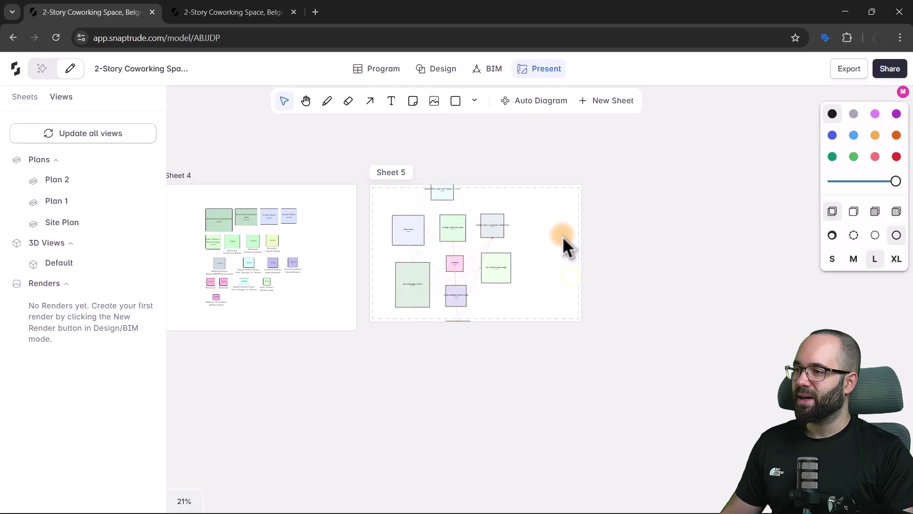
scroll(535, 197, "up", 5)
Step: Change Sheet 5's paper size from ANSI B to ANSI C
left_click(530, 176)
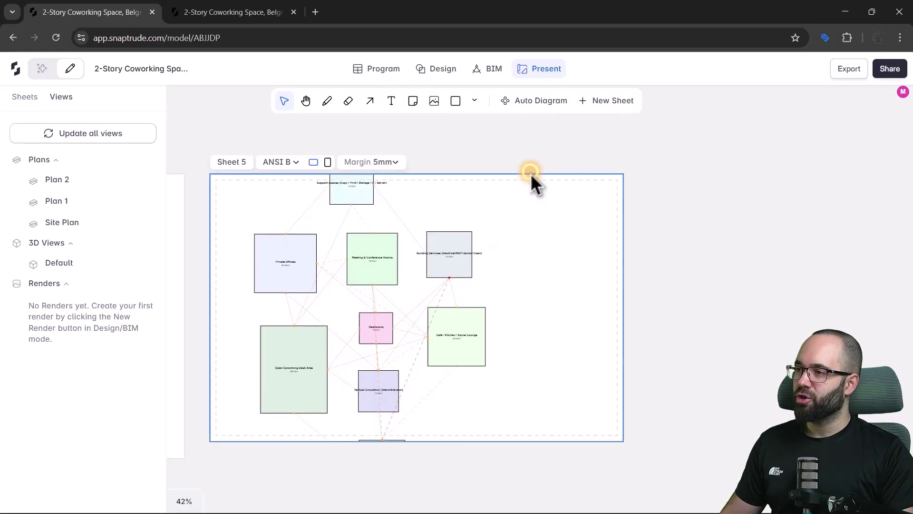
left_click(281, 164)
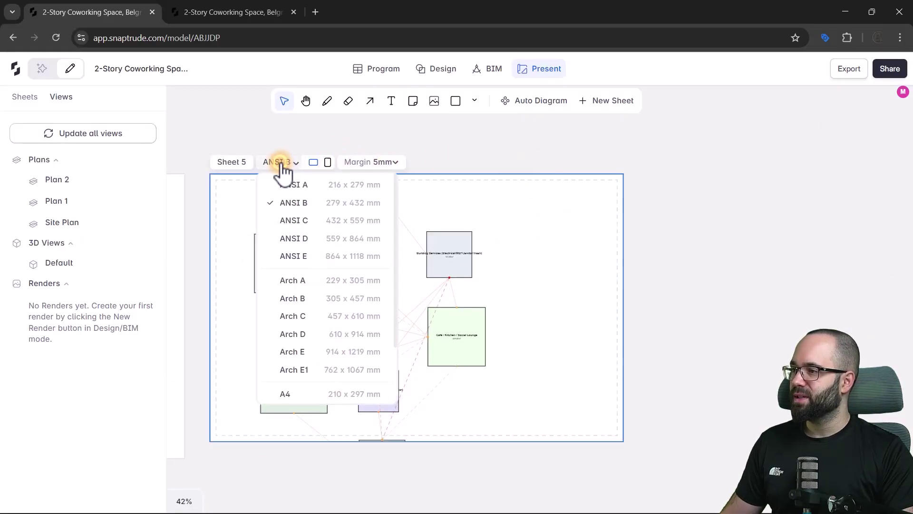
left_click(291, 187)
scroll(320, 186, "up", 4)
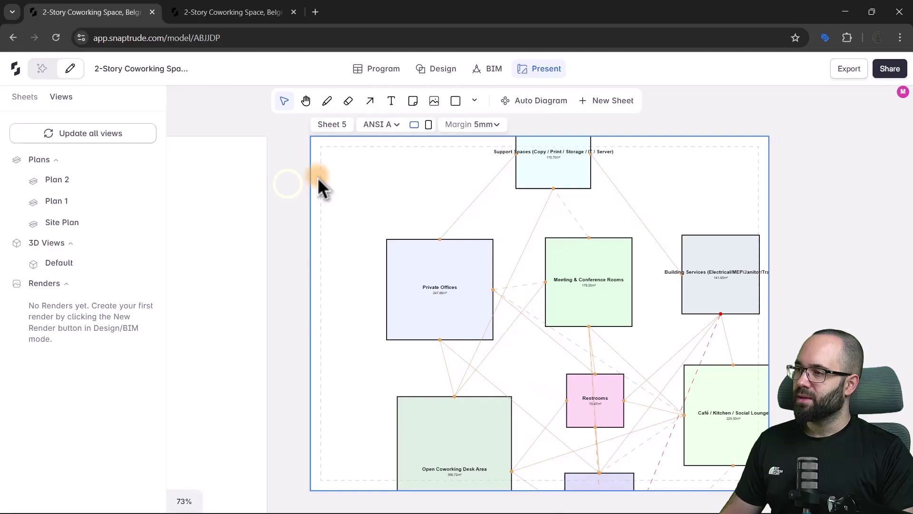
left_click(391, 127)
left_click(394, 184)
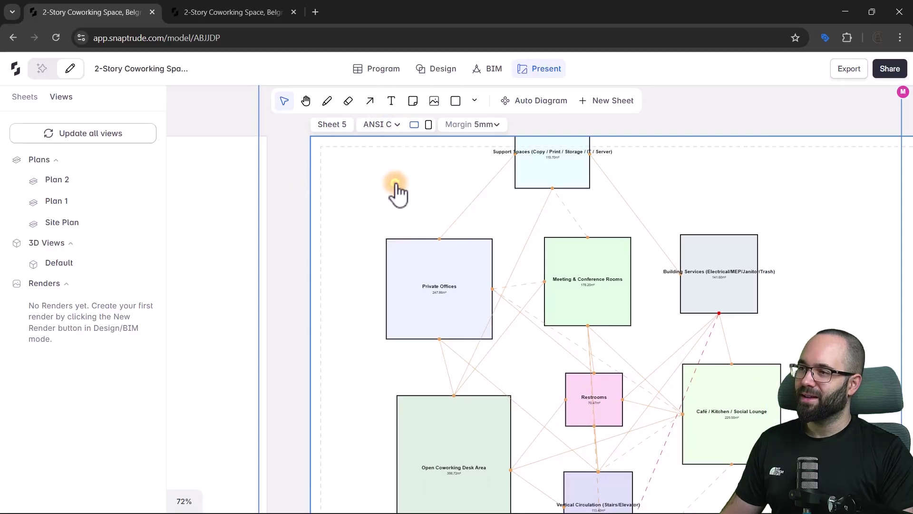
scroll(410, 227, "down", 4)
Step: Move the plan view image toward the centre of Sheet 5
left_click_drag(479, 278, 445, 247)
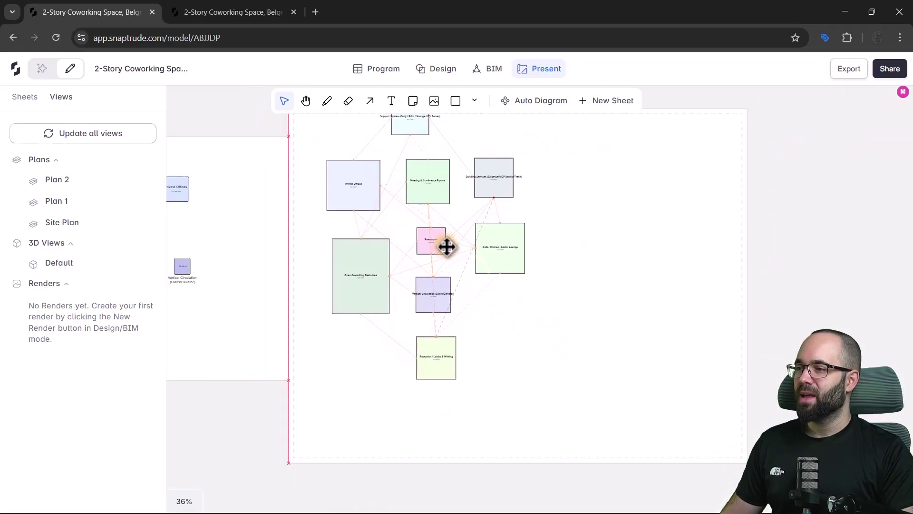
left_click_drag(516, 279, 543, 306)
left_click(664, 306)
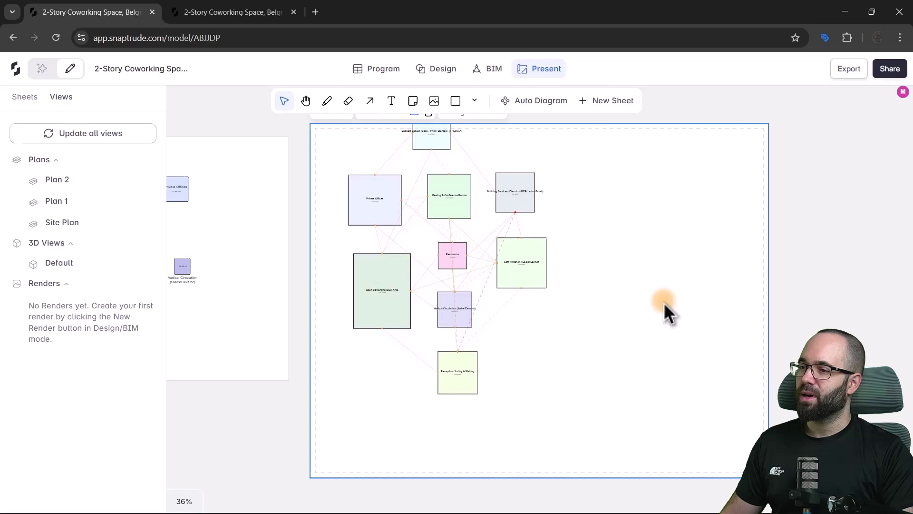
left_click(450, 256)
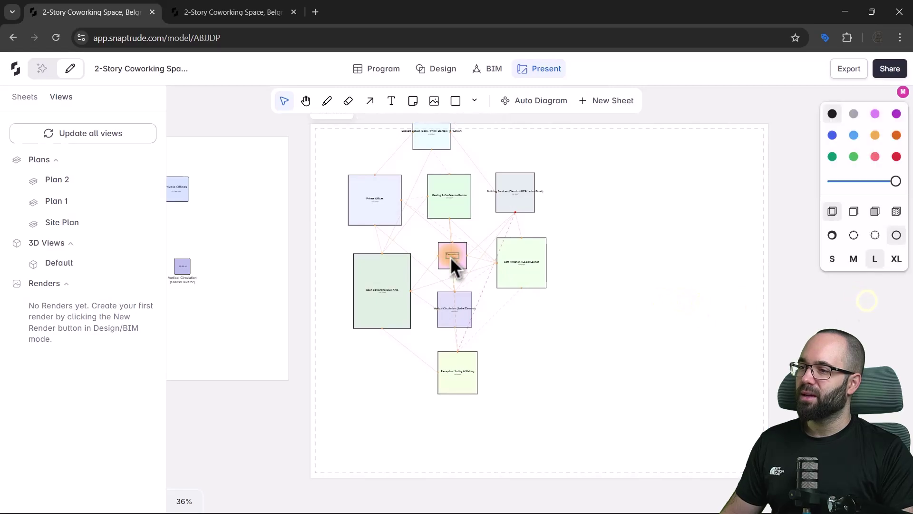
left_click(350, 277)
left_click_drag(348, 276, 373, 311)
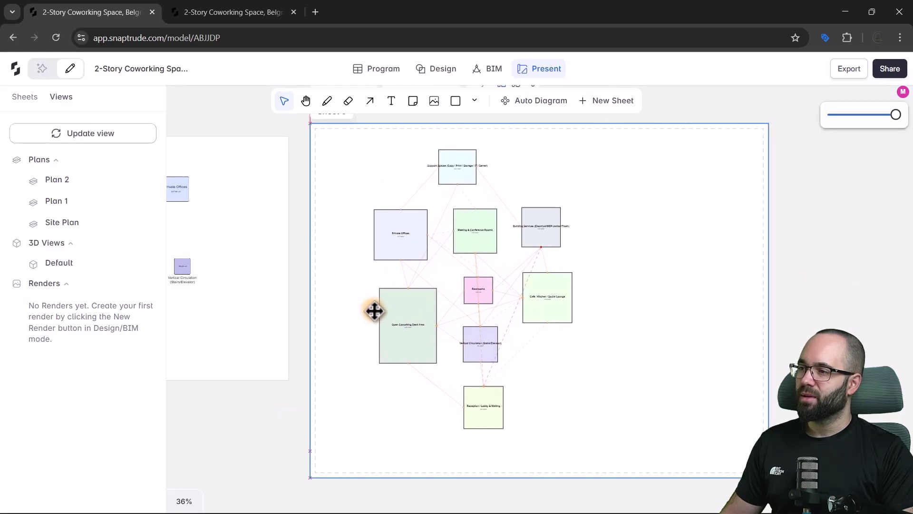
scroll(571, 293, "down", 2)
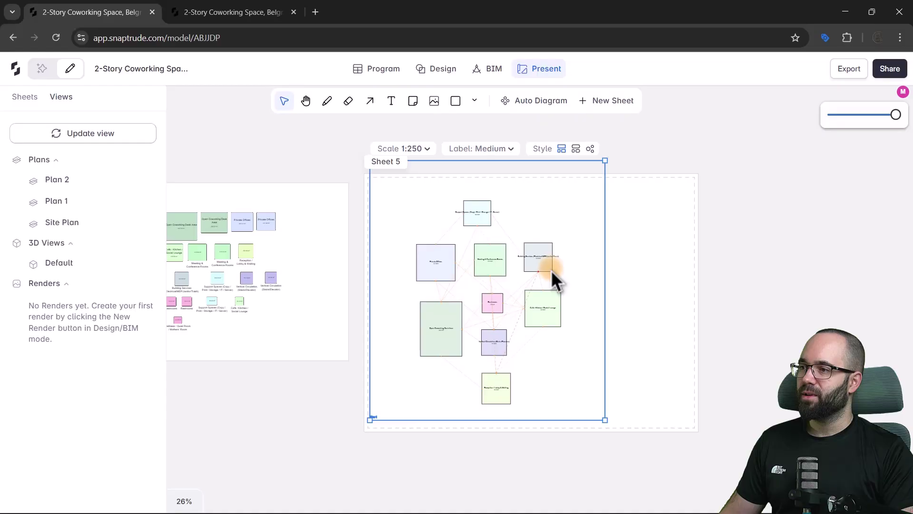
scroll(471, 289, "up", 2)
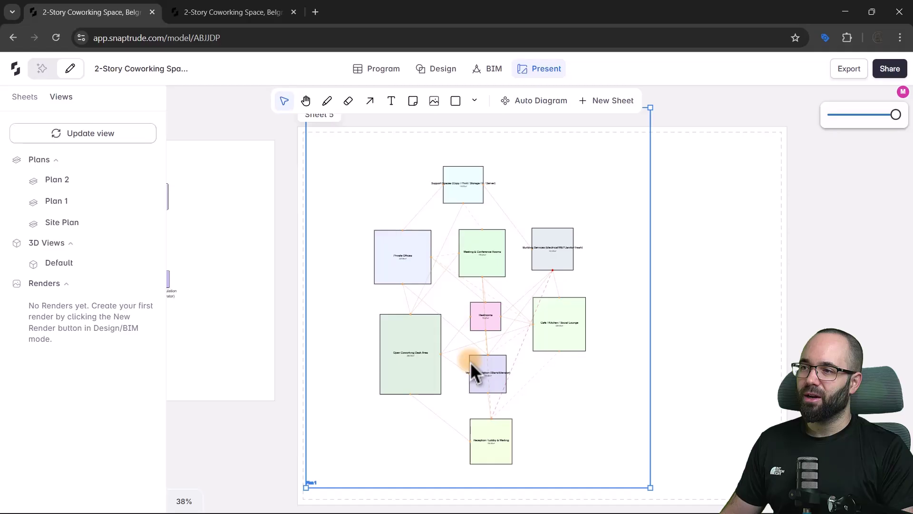
scroll(470, 361, "down", 1)
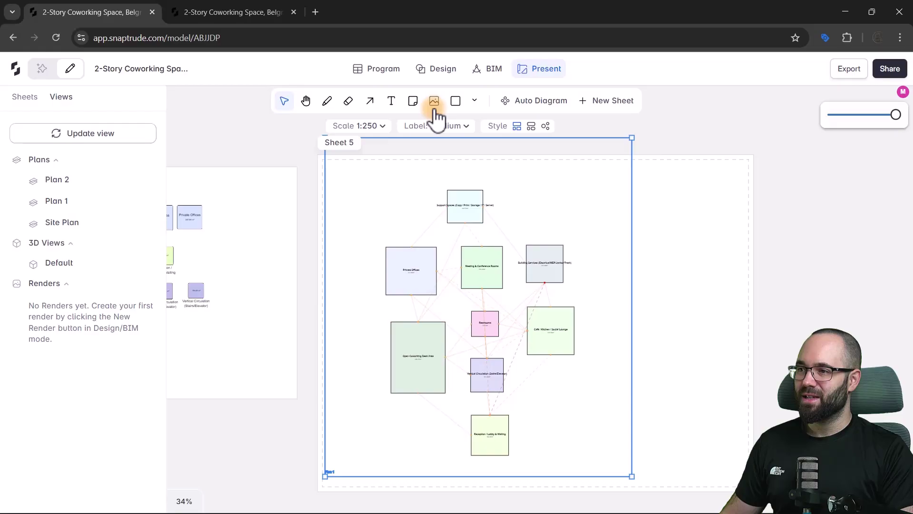
Step: Apply the Bubble Diagram style to Sheet 5's plan, then deselect the sheet
left_click(546, 128)
scroll(484, 288, "up", 3)
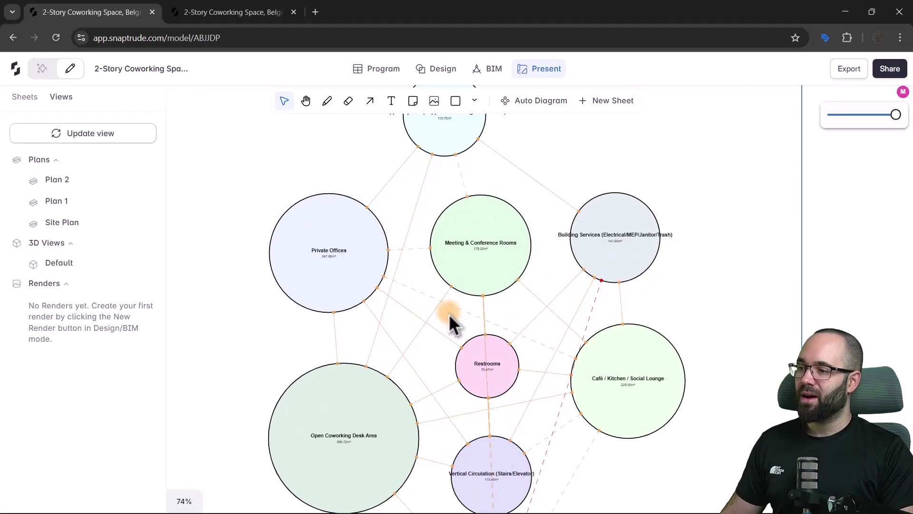
scroll(448, 313, "up", 3)
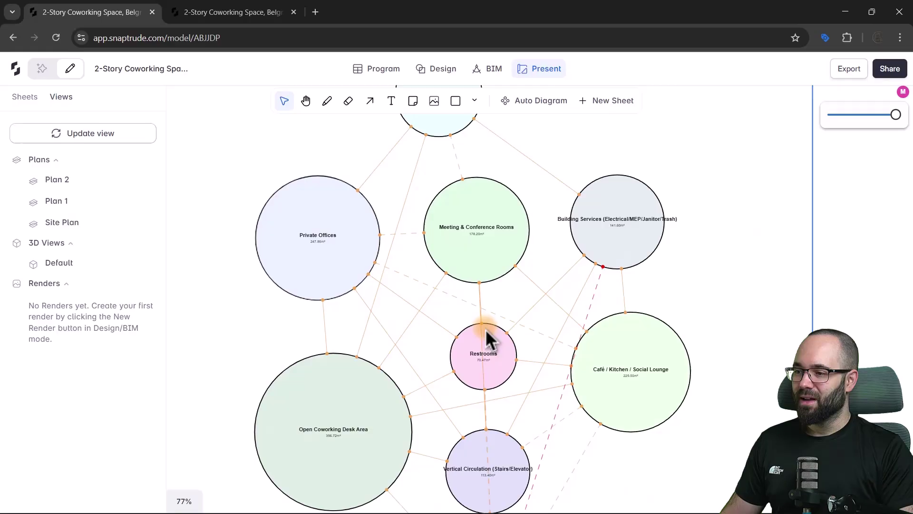
scroll(502, 449, "down", 3)
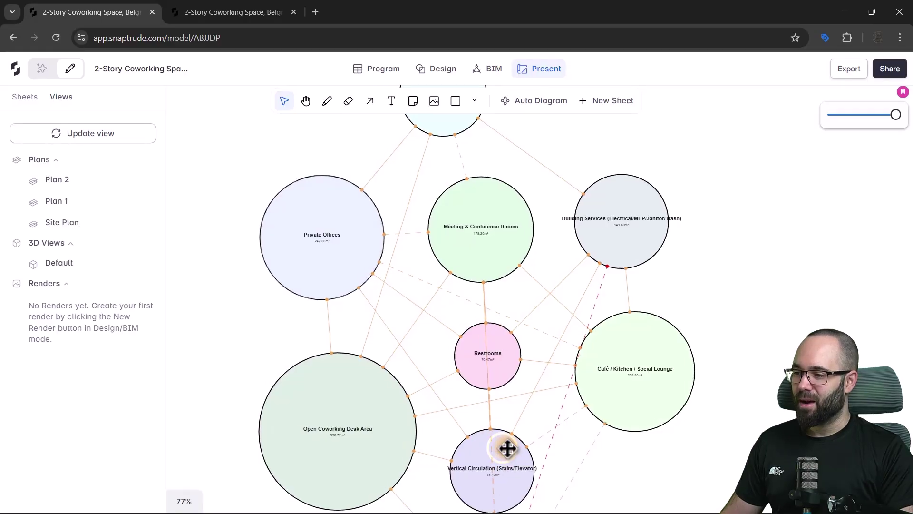
scroll(440, 346, "down", 3)
scroll(415, 233, "up", 1)
scroll(415, 232, "down", 2)
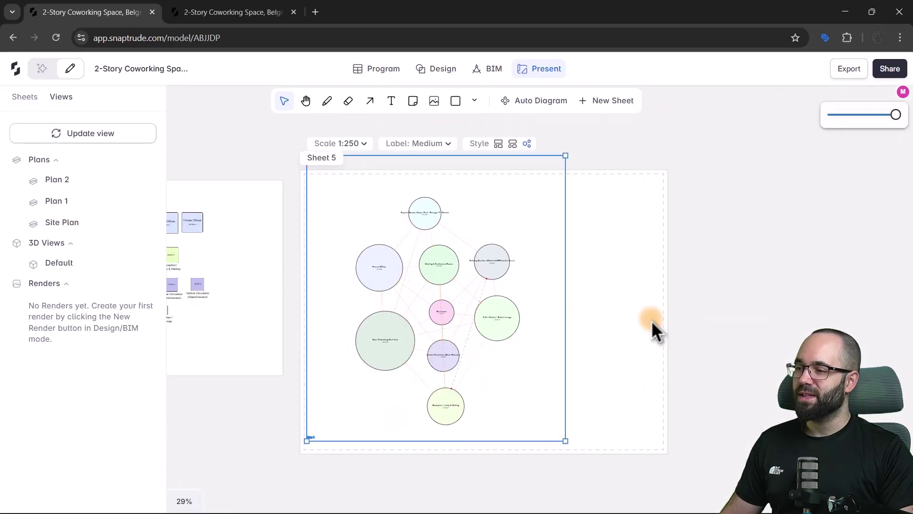
left_click(725, 328)
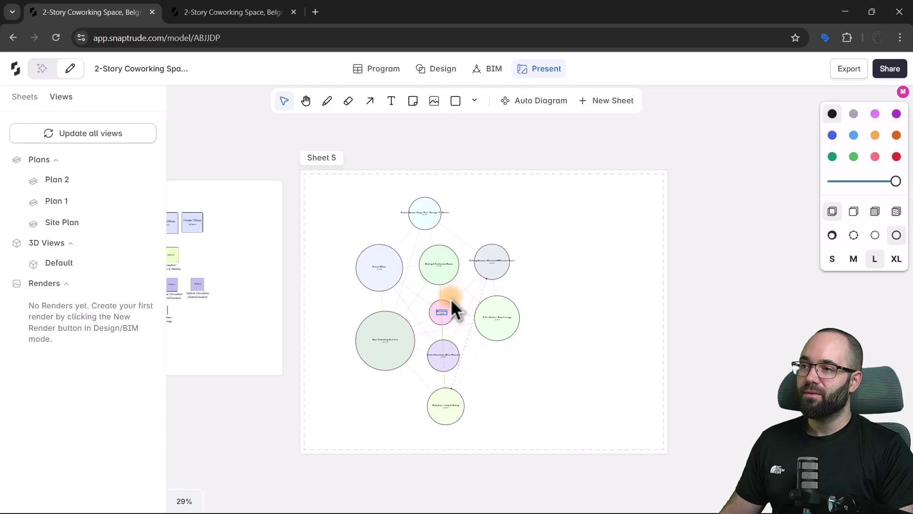
scroll(554, 336, "down", 1)
scroll(554, 332, "down", 1)
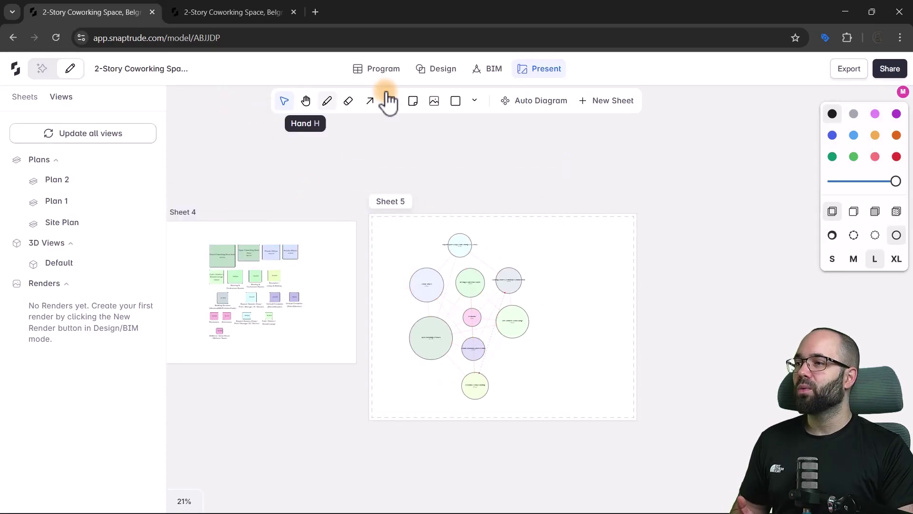
Step: Return to the Design workspace and box-select the nine department blocks on Plan 1
left_click(433, 72)
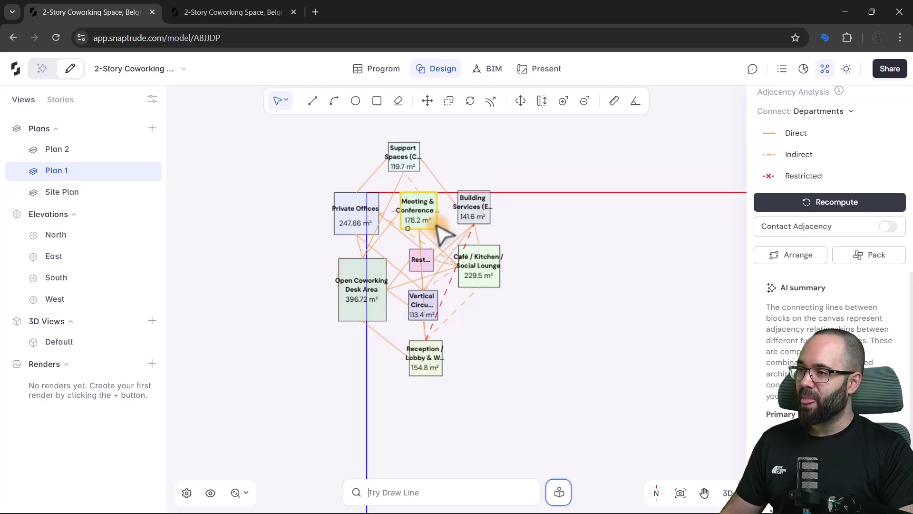
left_click_drag(298, 140, 534, 372)
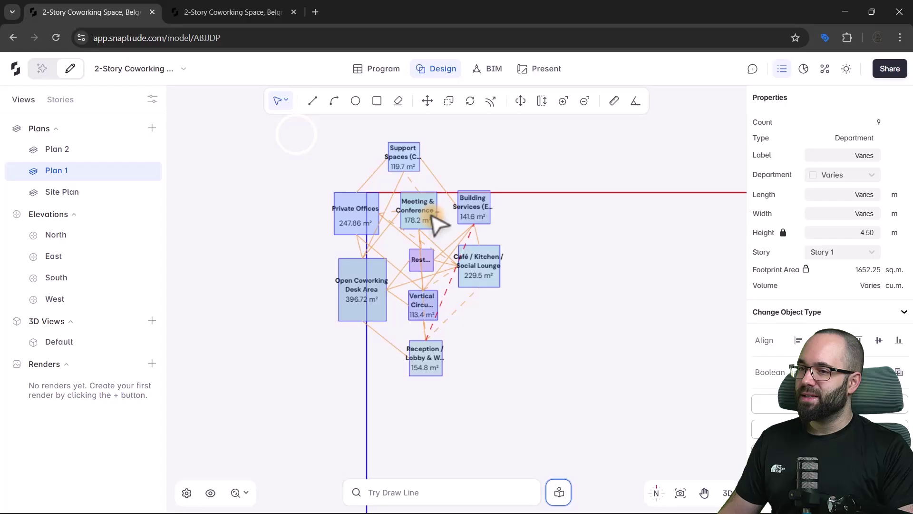
Step: Pack the nine departments with Adjacency Pack, deselect them, then open Plan 2
left_click(826, 70)
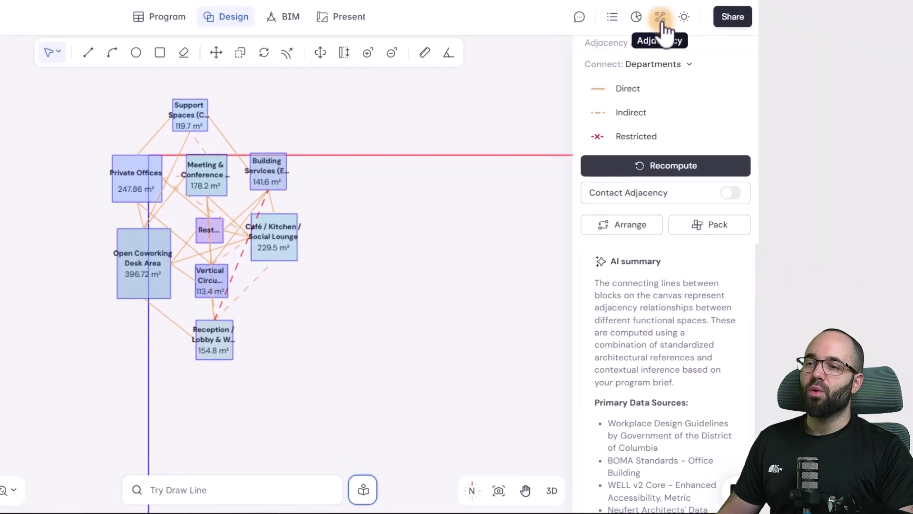
left_click(698, 226)
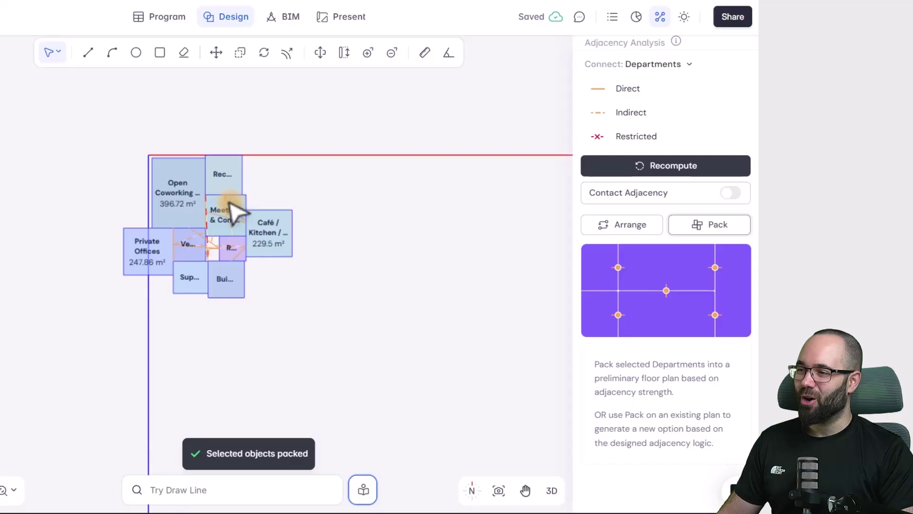
scroll(192, 217, "up", 3)
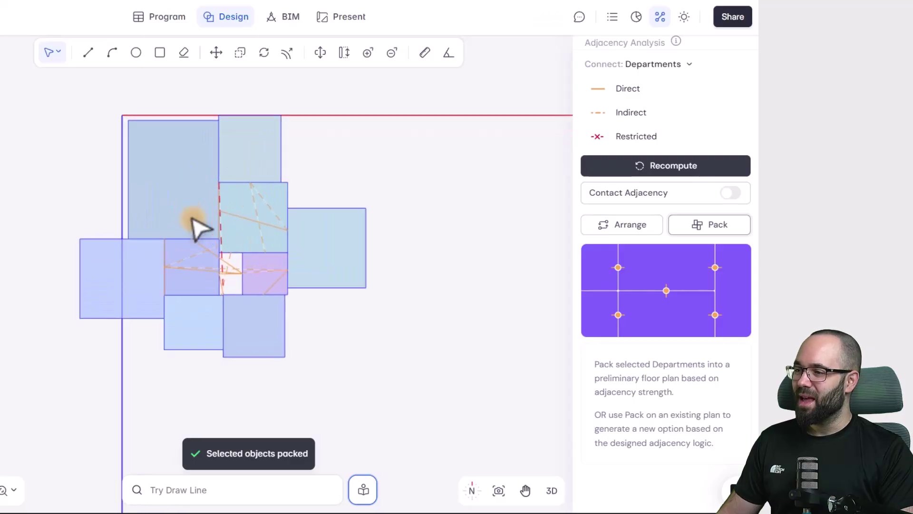
left_click(76, 194)
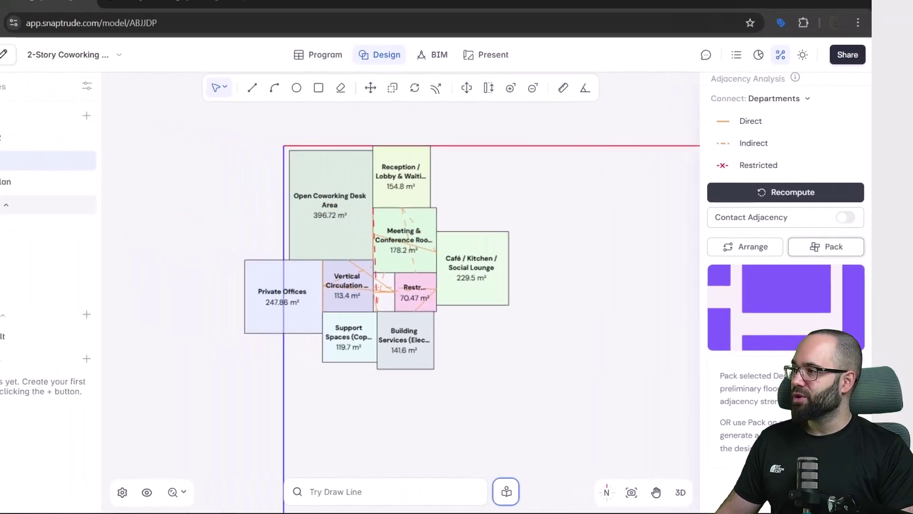
left_click(54, 152)
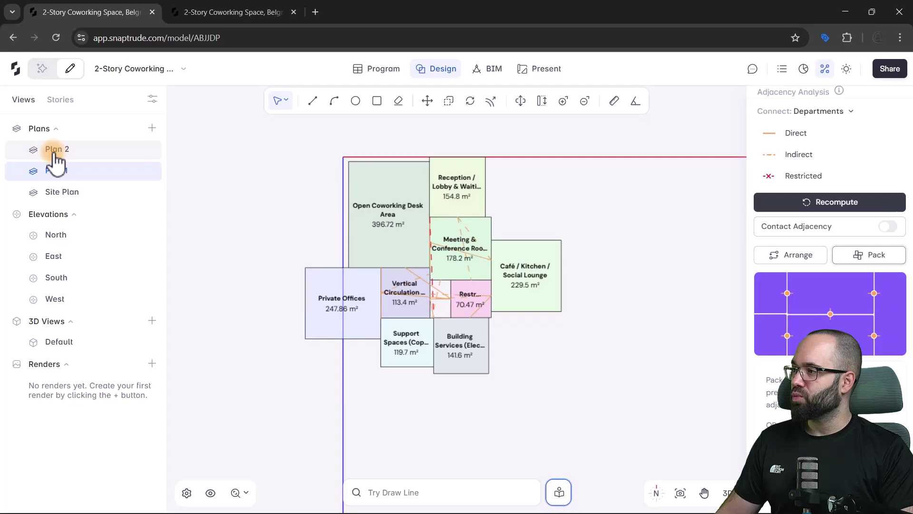
scroll(362, 302, "down", 2)
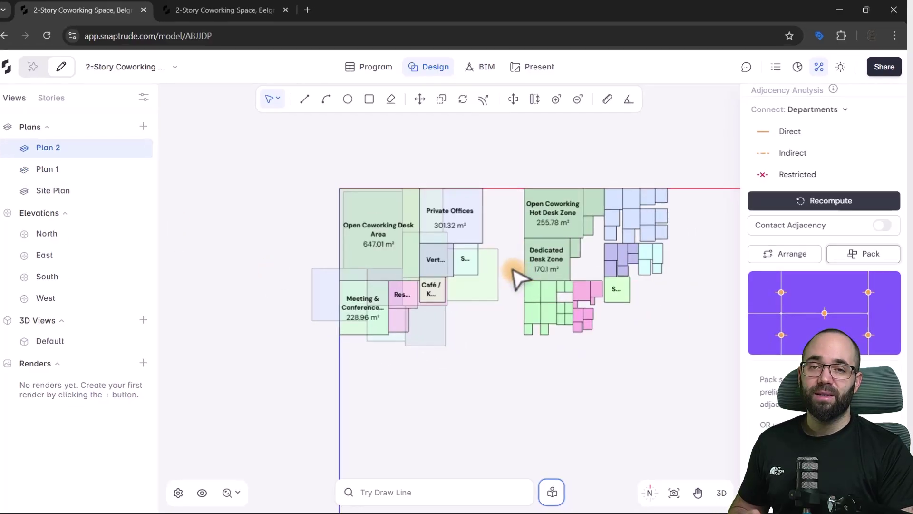
Step: Select the left cluster of departments and recompute their adjacencies
left_click(381, 153)
left_click_drag(91, 128, 378, 355)
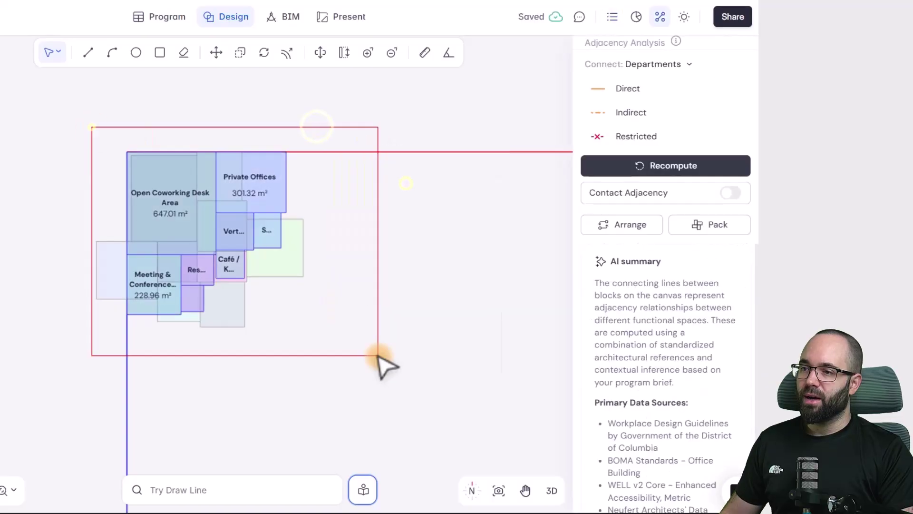
left_click(663, 172)
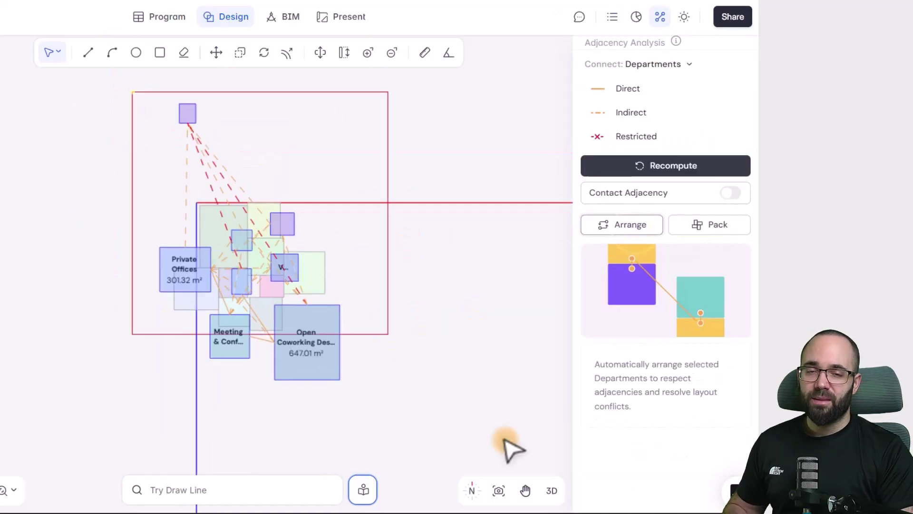
scroll(90, 102, "up", 5)
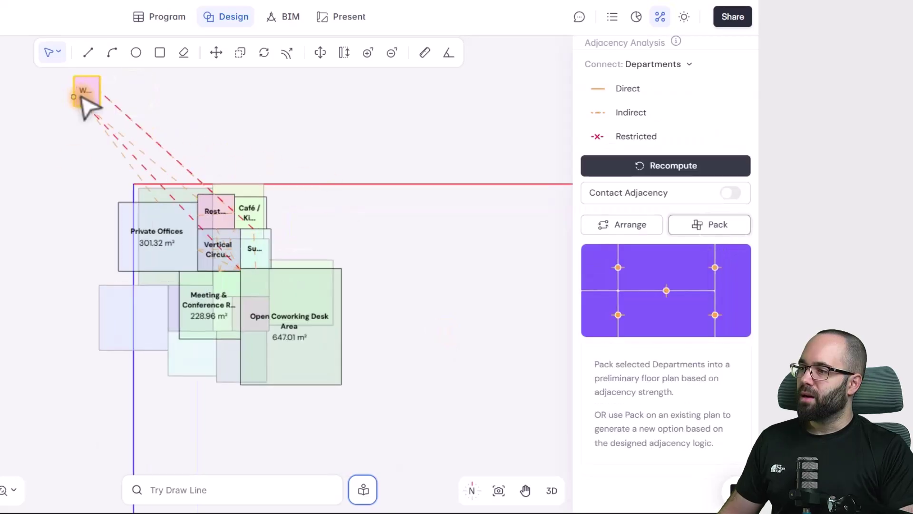
Step: Place Wellness / Quiet Room left of Vertical Circulation and shift Meeting & Conference lower
left_click_drag(107, 114, 296, 289)
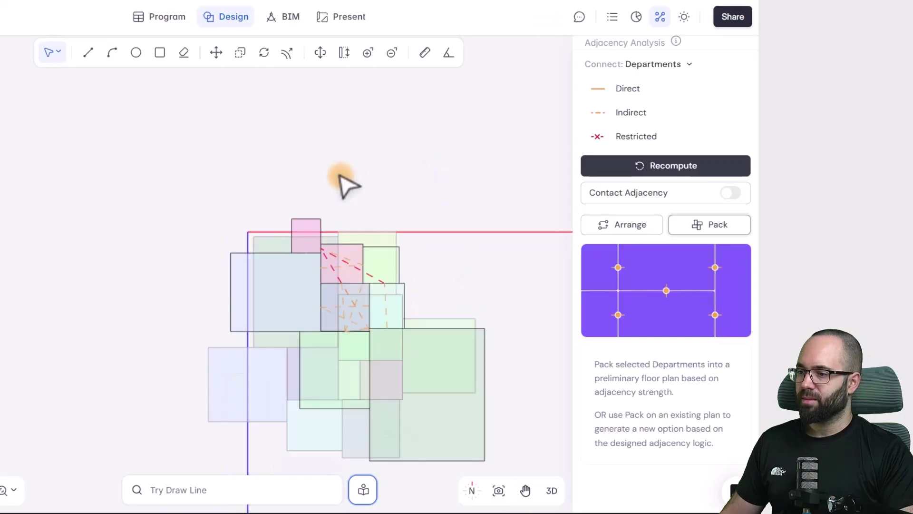
left_click_drag(262, 226, 262, 321)
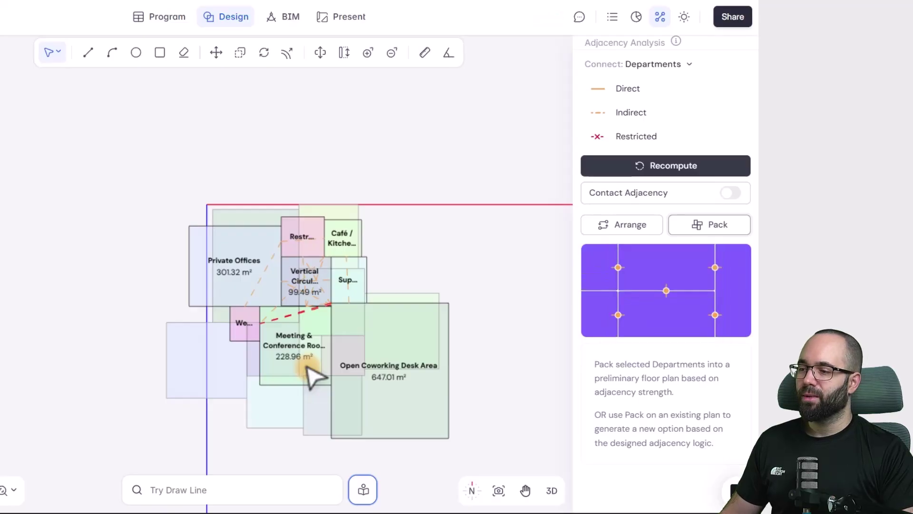
left_click_drag(315, 359, 303, 421)
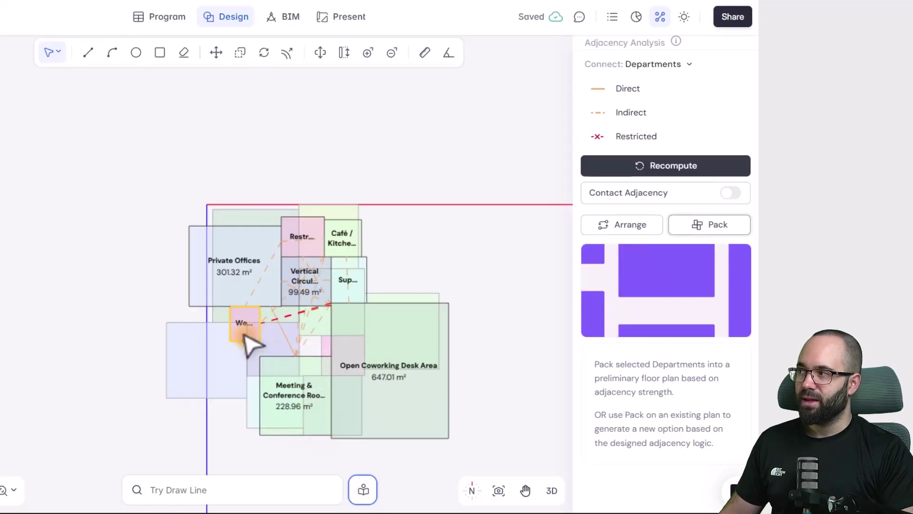
left_click_drag(245, 334, 271, 347)
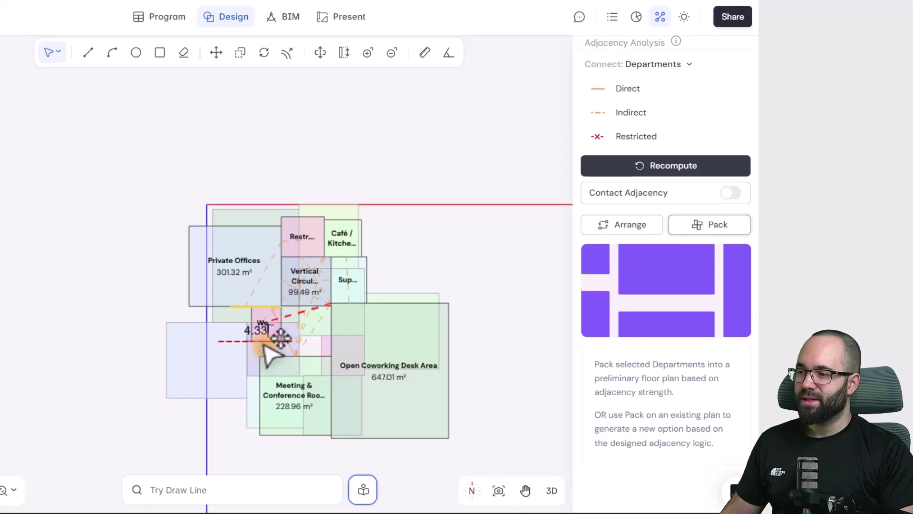
left_click_drag(272, 348, 265, 329)
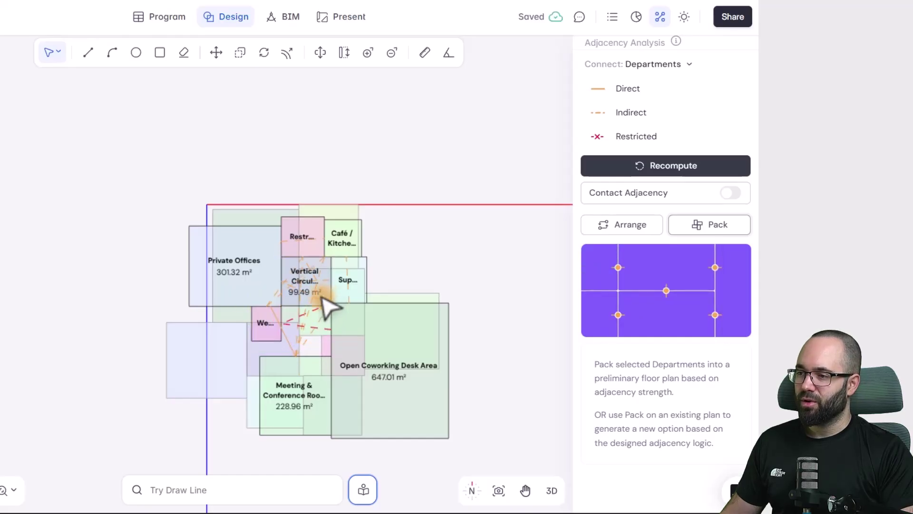
Step: Move Vertical Circulation, Wellness, Private Offices, Restrooms and Café / Kitchen into a tighter layout
left_click(311, 326)
scroll(310, 307, "up", 3)
key("Escape")
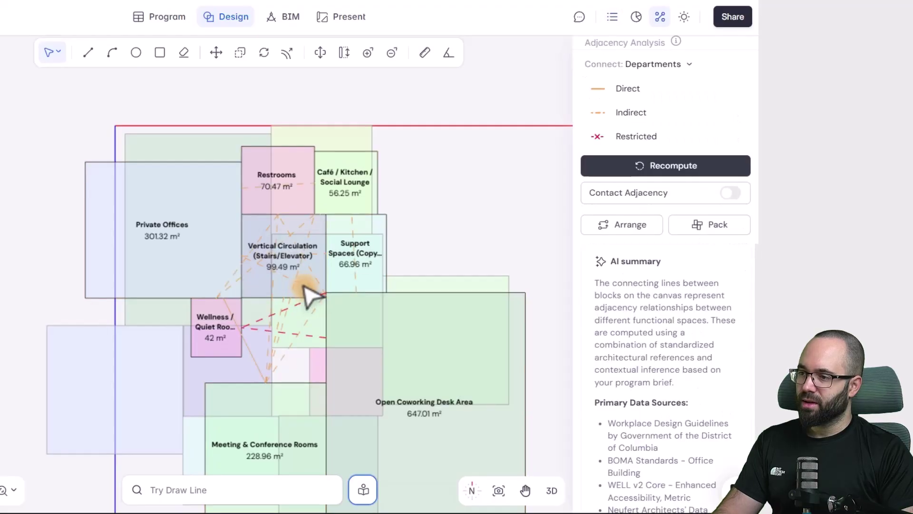
left_click(298, 292)
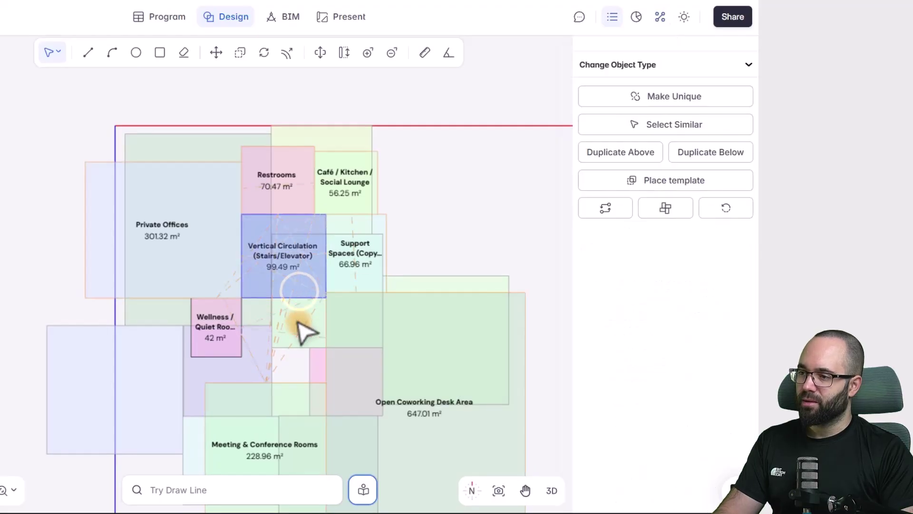
left_click(302, 295)
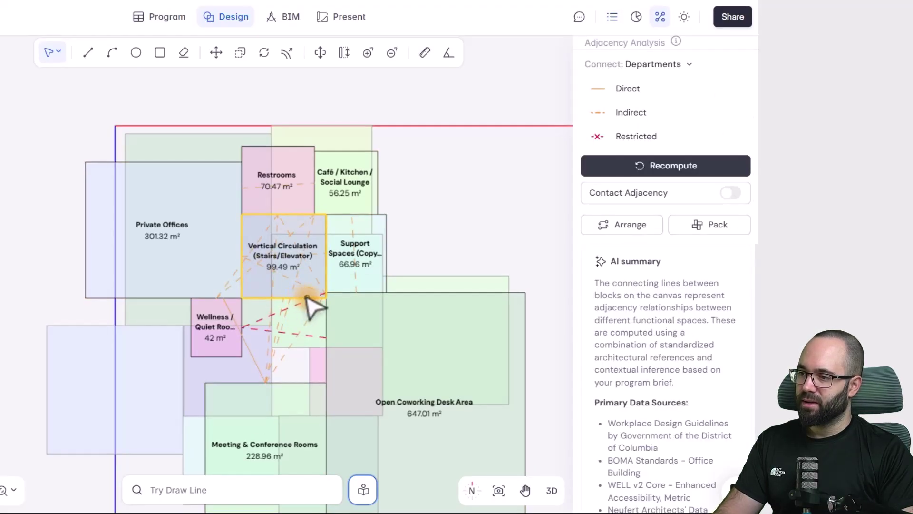
mouse_move(312, 304)
left_mouse_down()
mouse_move(326, 333)
mouse_move(320, 371)
left_mouse_up()
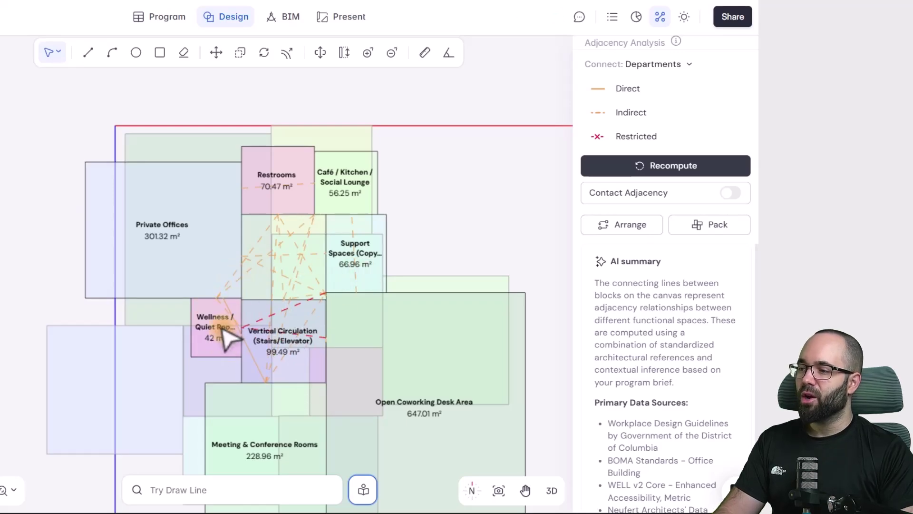
left_click_drag(230, 355, 233, 383)
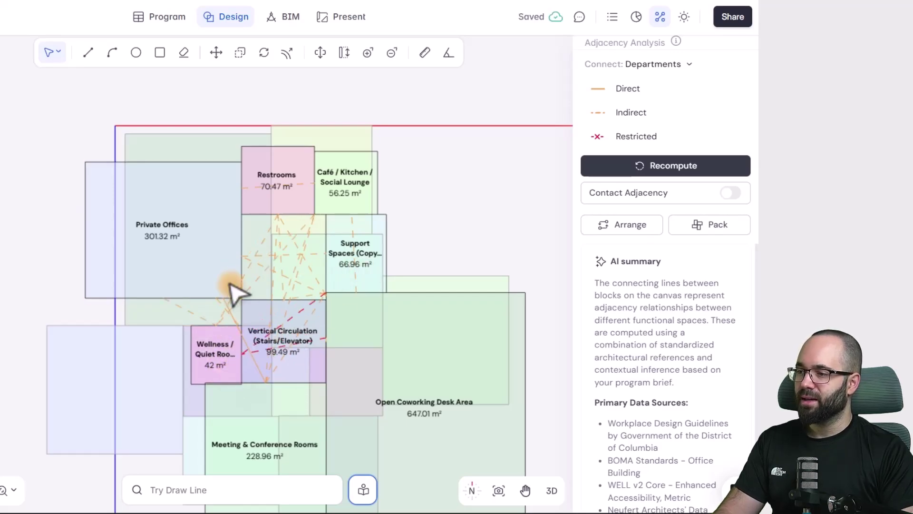
left_click_drag(229, 255, 230, 283)
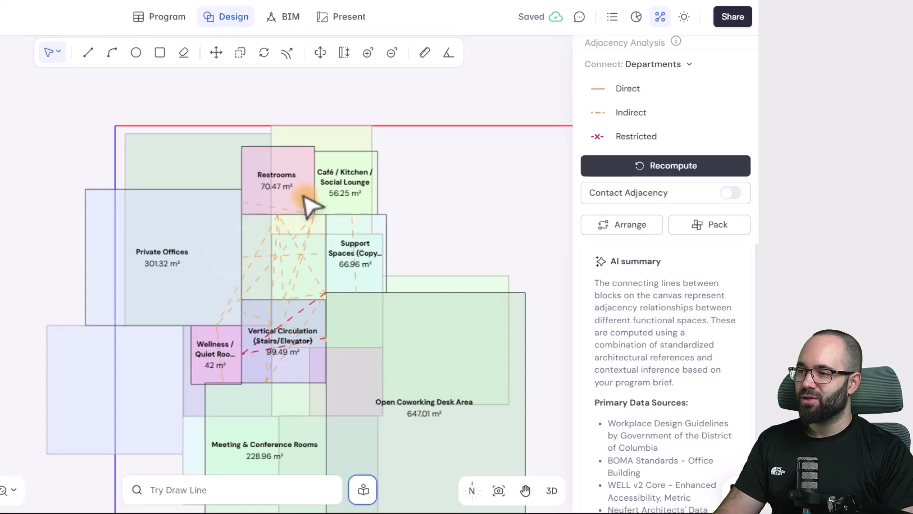
left_click_drag(304, 196, 306, 282)
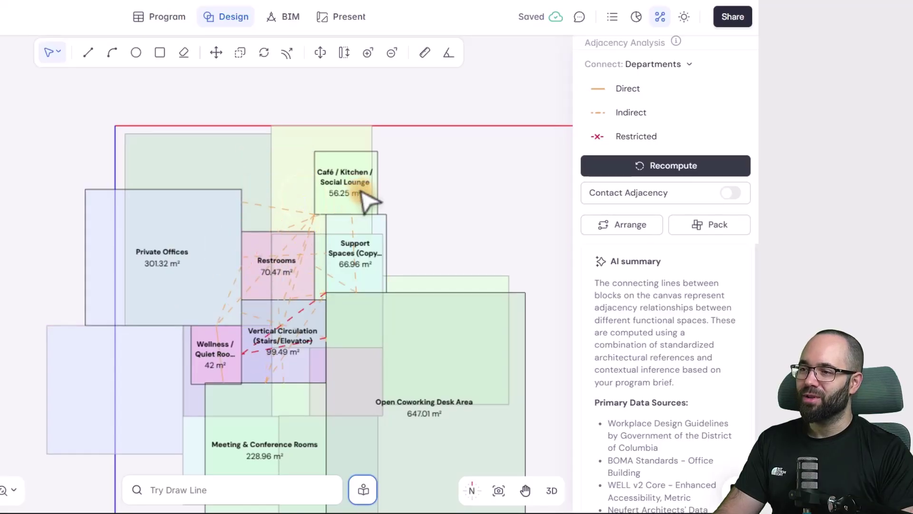
left_click_drag(368, 202, 442, 282)
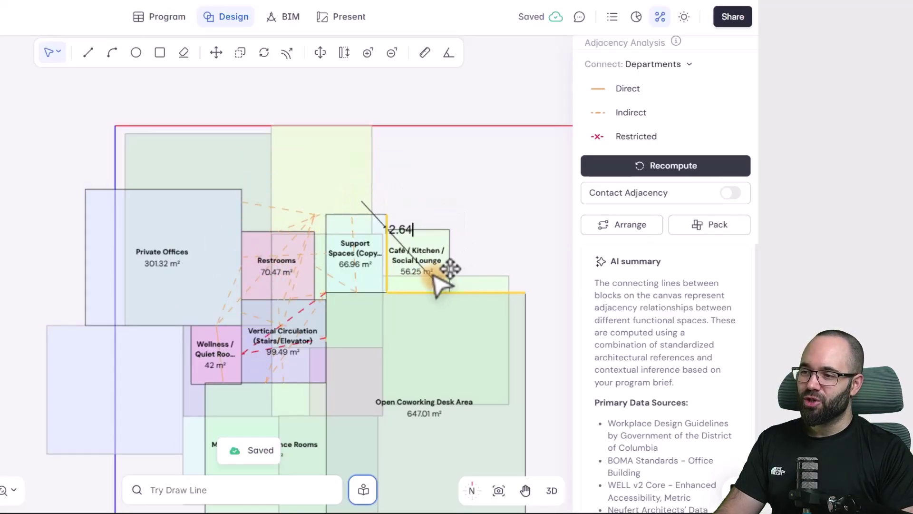
scroll(107, 182, "down", 5)
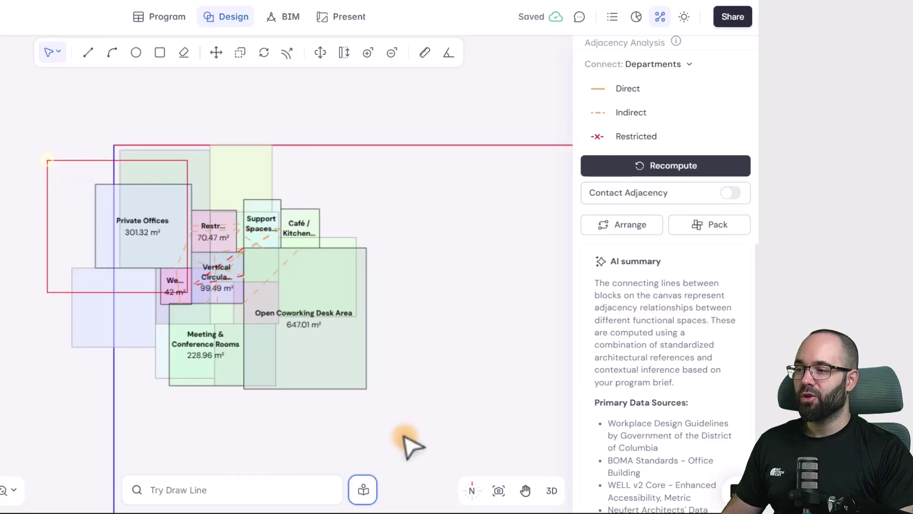
Step: Shift the whole department layout up and left, then deselect
key("ctrl+a")
mouse_move(546, 402)
left_mouse_down()
mouse_move(525, 364)
mouse_move(553, 360)
mouse_move(530, 366)
left_mouse_up()
left_click(656, 408)
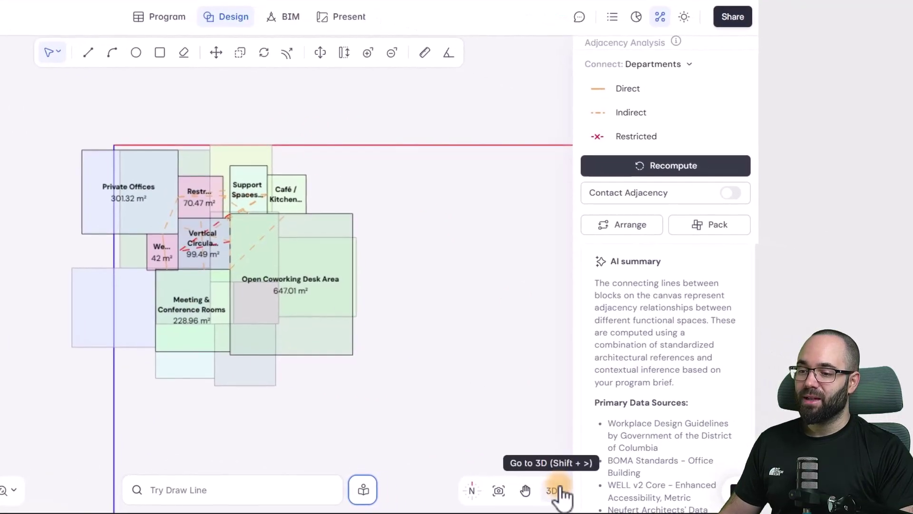
Step: Switch to 3D and orbit the massing model to a better viewpoint
left_click(728, 492)
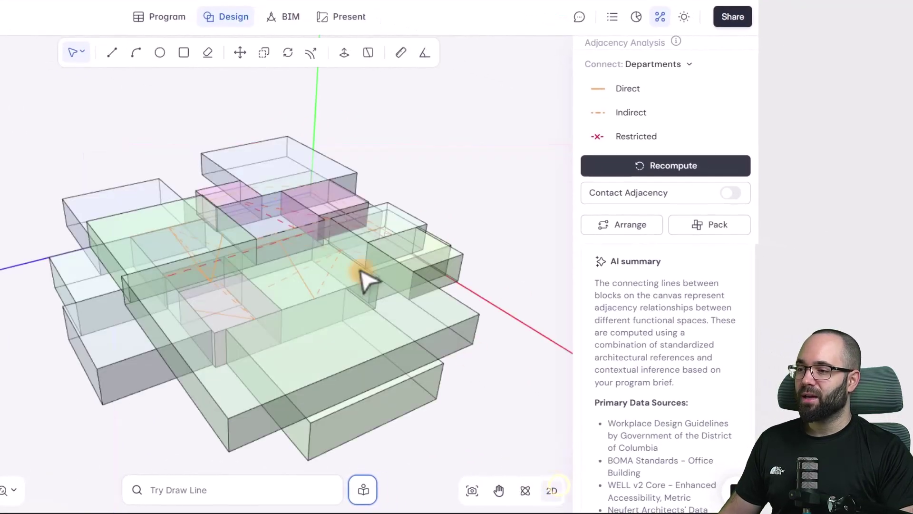
scroll(407, 238, "down", 5)
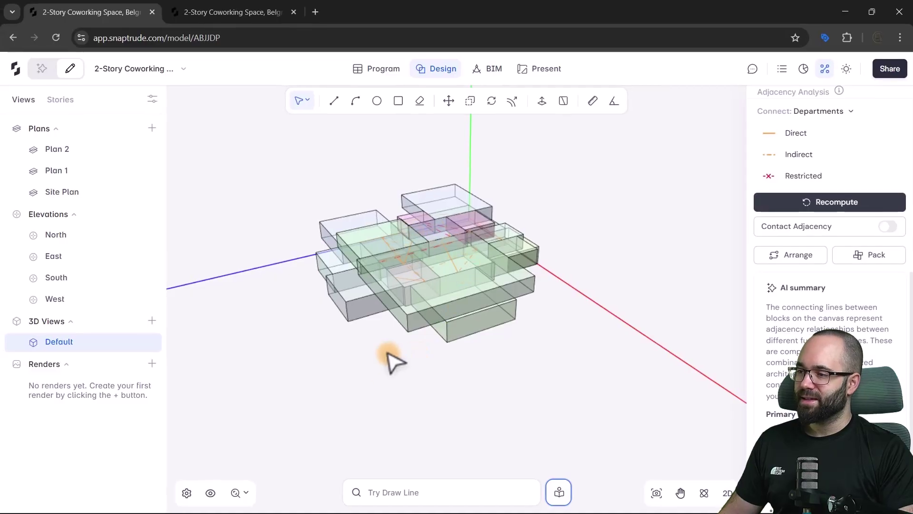
middle_click_drag(391, 360, 501, 357)
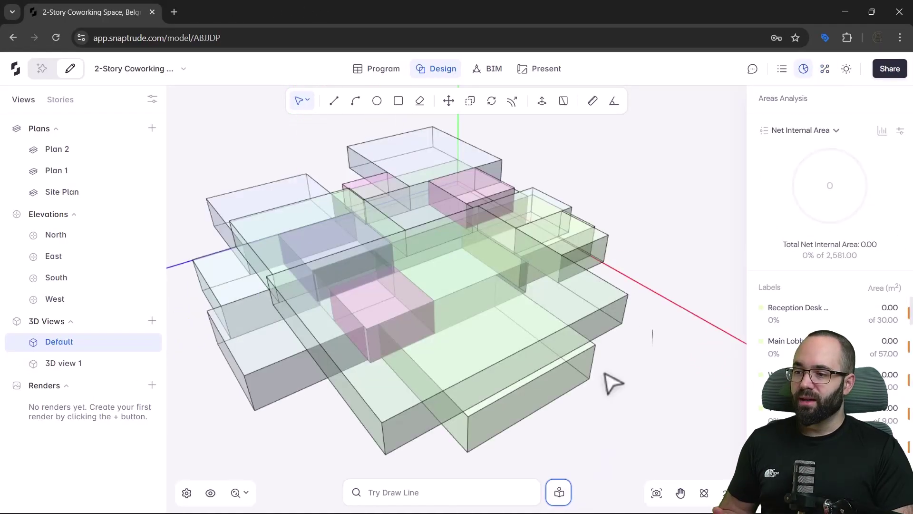
mouse_move(613, 385)
middle_mouse_down()
mouse_move(669, 362)
mouse_move(618, 340)
middle_mouse_up()
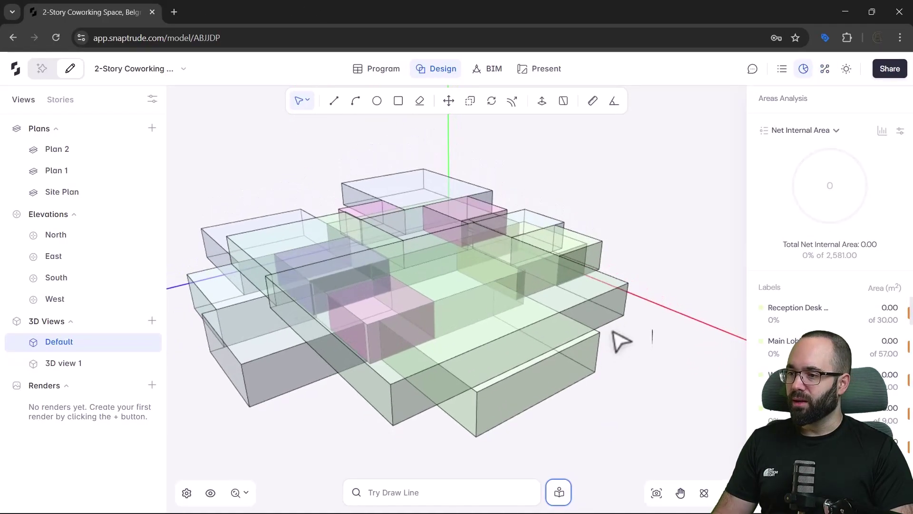
scroll(618, 341, "down", 3)
mouse_move(540, 371)
middle_mouse_down()
mouse_move(642, 414)
mouse_move(636, 440)
mouse_move(599, 431)
middle_mouse_up()
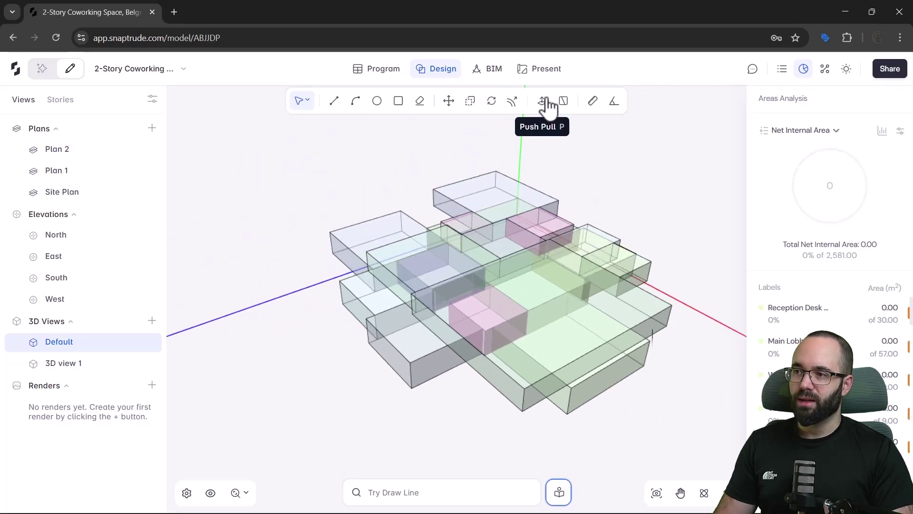
Step: Push Pull the building-services block forward and adjust a lower face
left_click(542, 104)
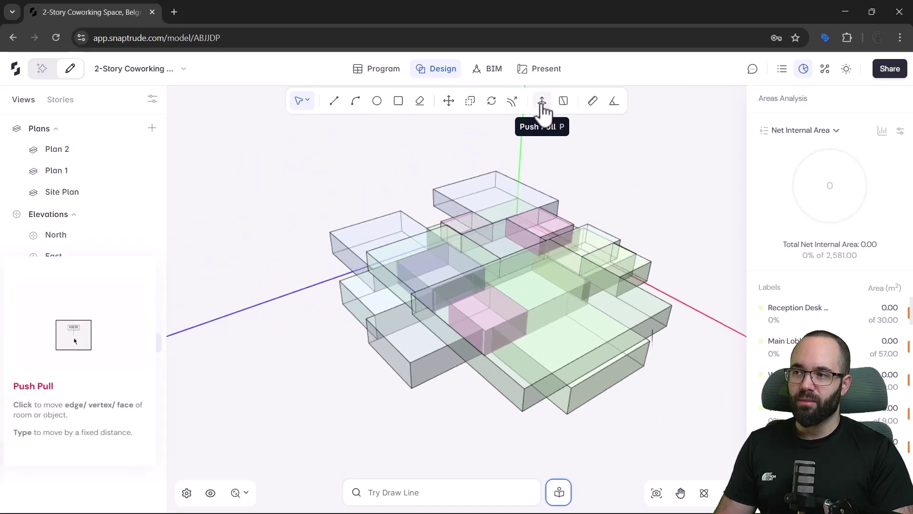
scroll(531, 392, "up", 3)
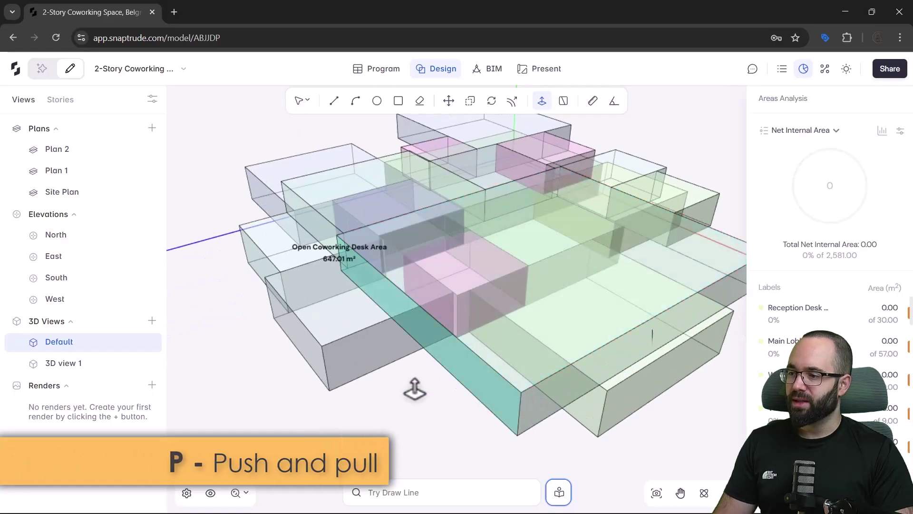
scroll(464, 357, "down", 3)
left_click(421, 353)
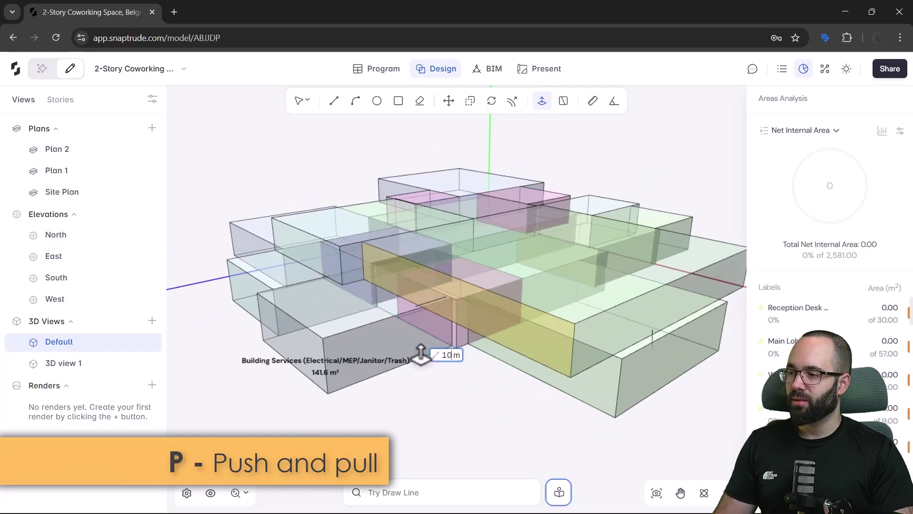
left_click(357, 370)
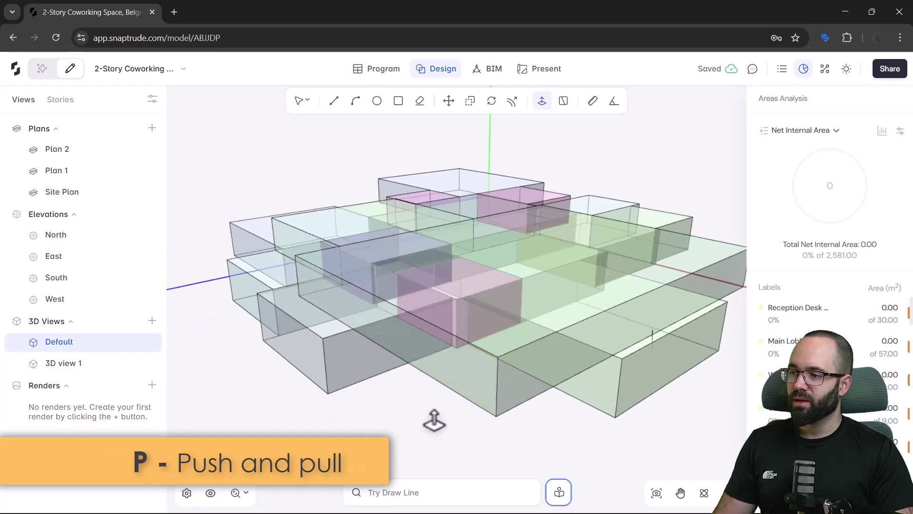
scroll(434, 421, "down", 3)
left_click(510, 373)
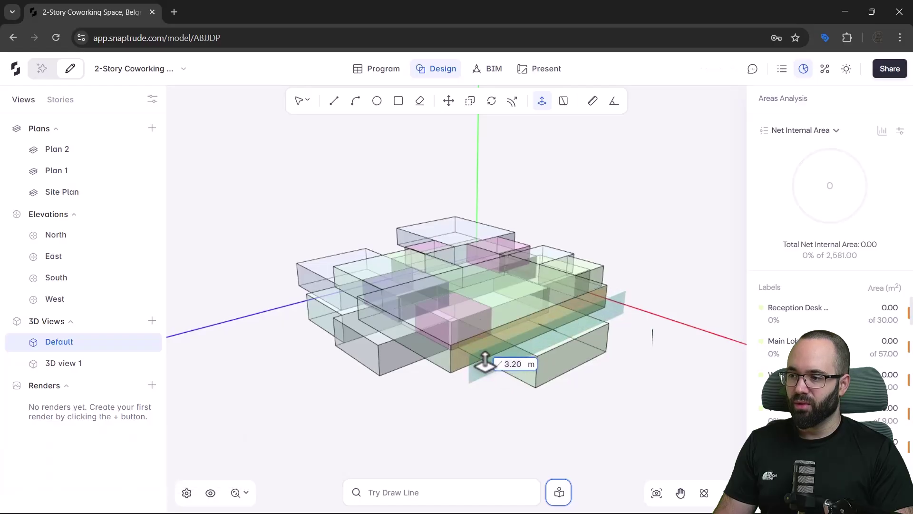
left_click(486, 362)
Step: Raise the central coworking block's top face by about 1.10 m
middle_click_drag(472, 386, 499, 385)
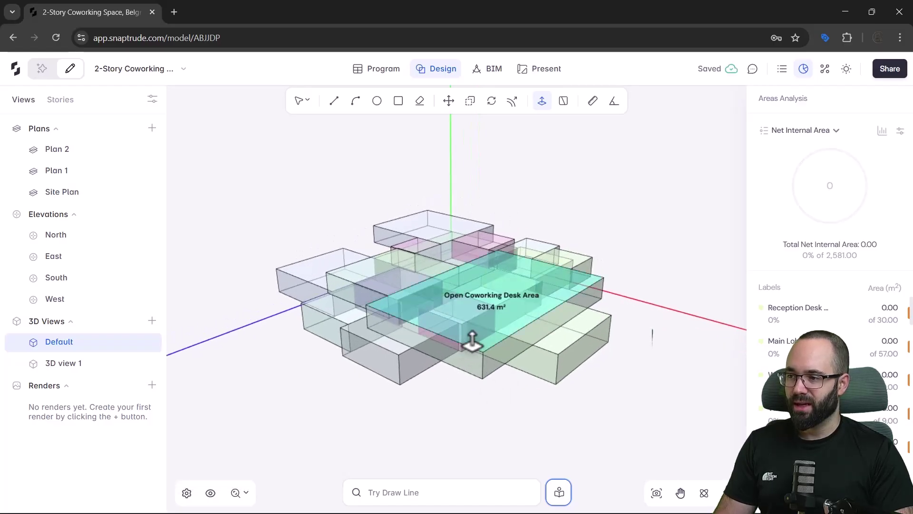
left_click(474, 336)
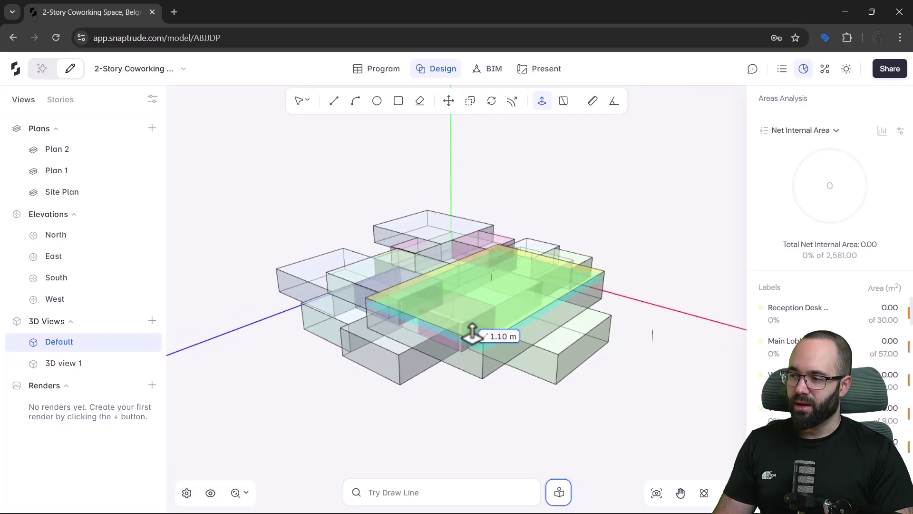
left_click(472, 336)
middle_click_drag(513, 418, 503, 416)
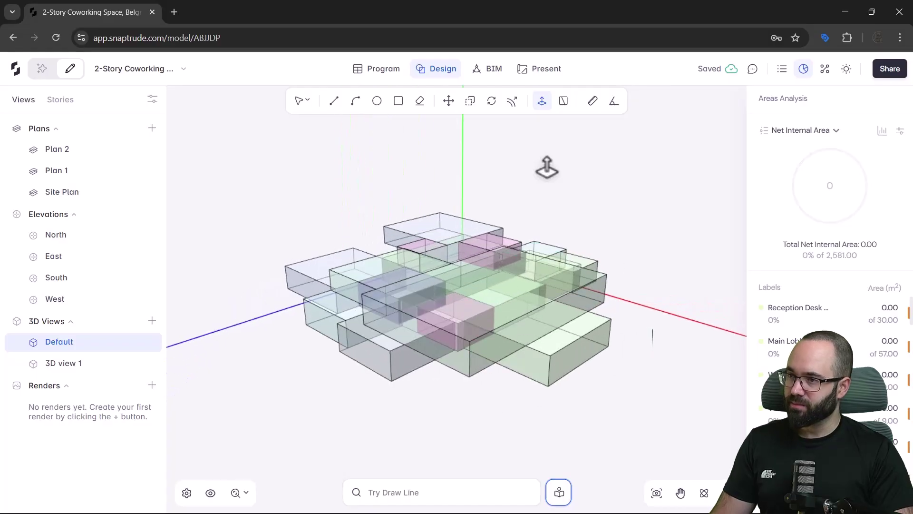
mouse_move(542, 101)
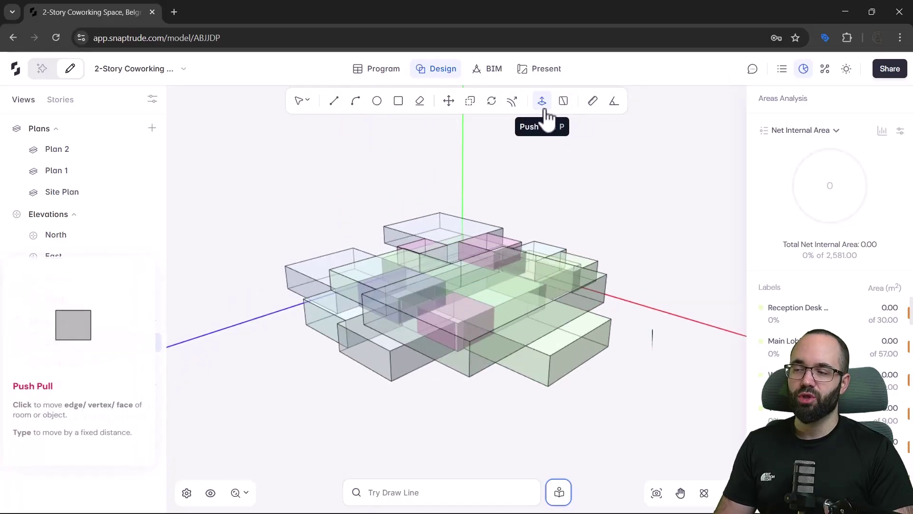
Step: Split the coworking block's front face and push the new face back as a notch
left_click(563, 104)
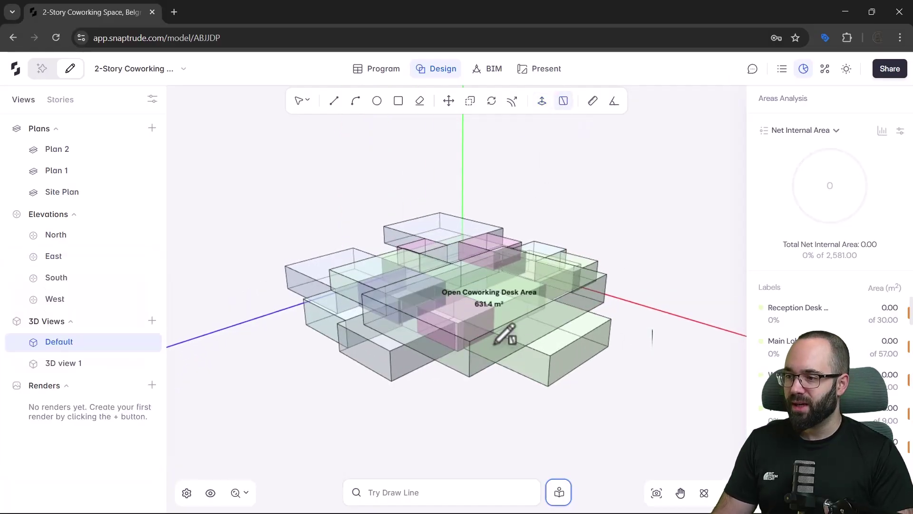
scroll(503, 328, "up", 3)
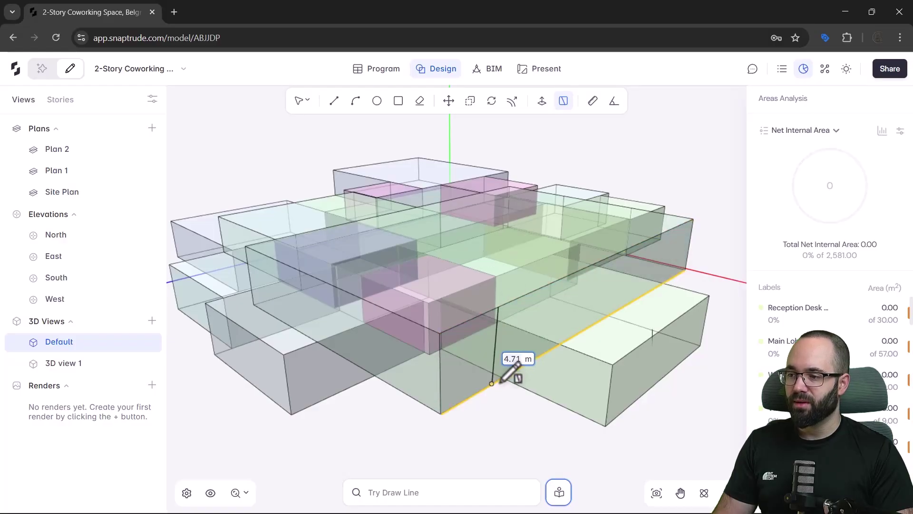
left_click(494, 380)
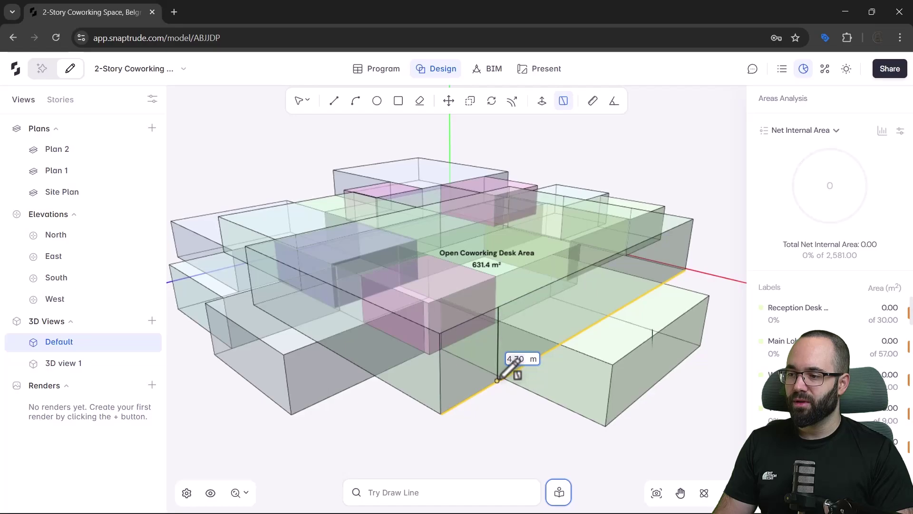
left_click(498, 380)
left_click(541, 100)
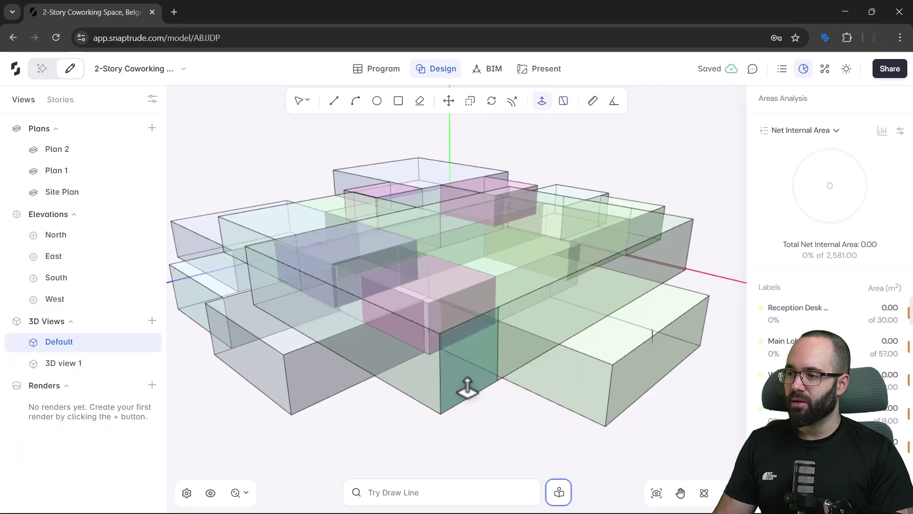
mouse_move(467, 388)
left_mouse_down()
mouse_move(311, 335)
mouse_move(322, 359)
left_mouse_up()
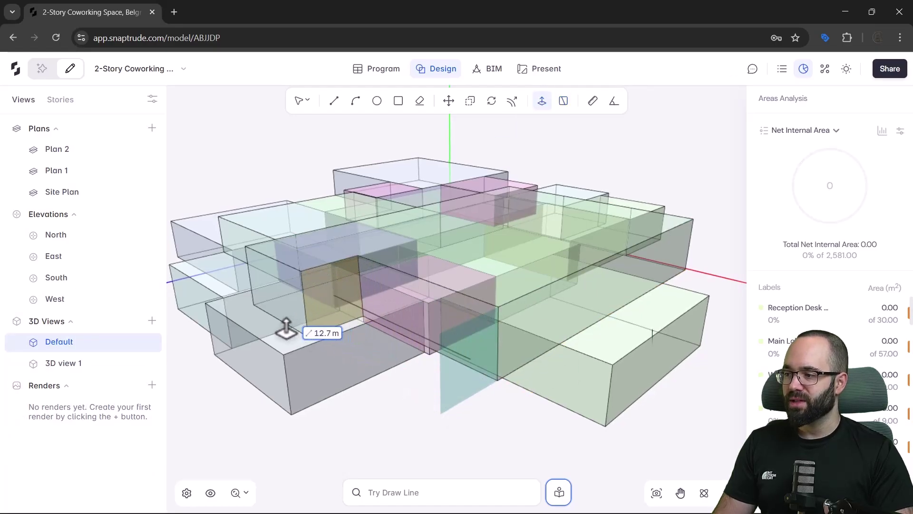
left_click(323, 358)
Step: Cut a second notch and a small narrow notch into the coworking block
middle_click_drag(433, 414, 445, 395)
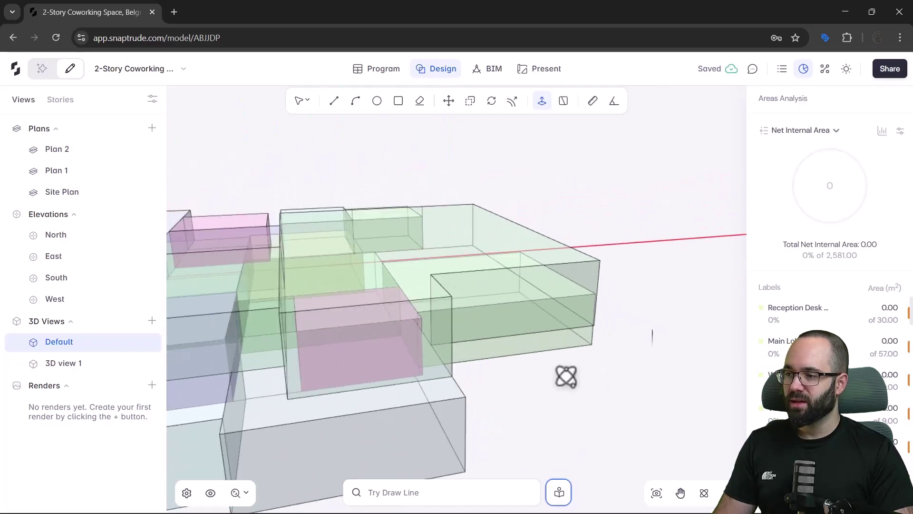
left_click(445, 359)
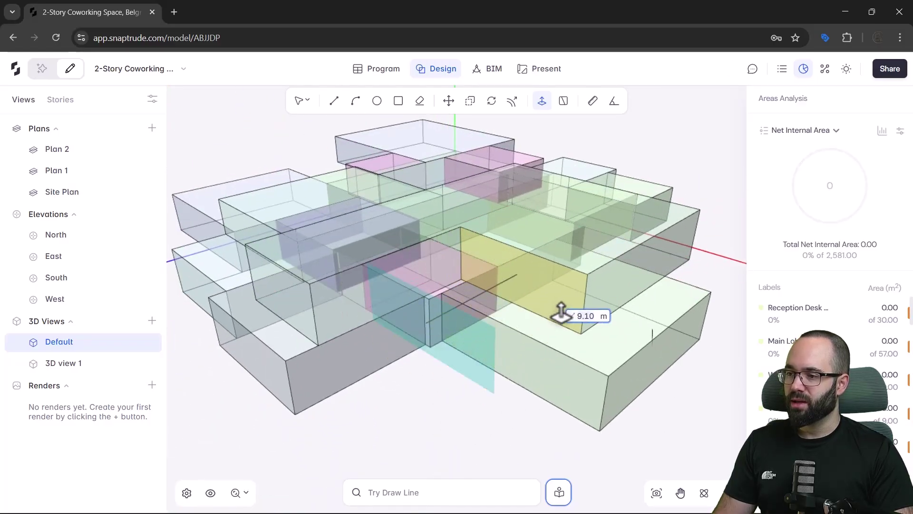
left_click(578, 319)
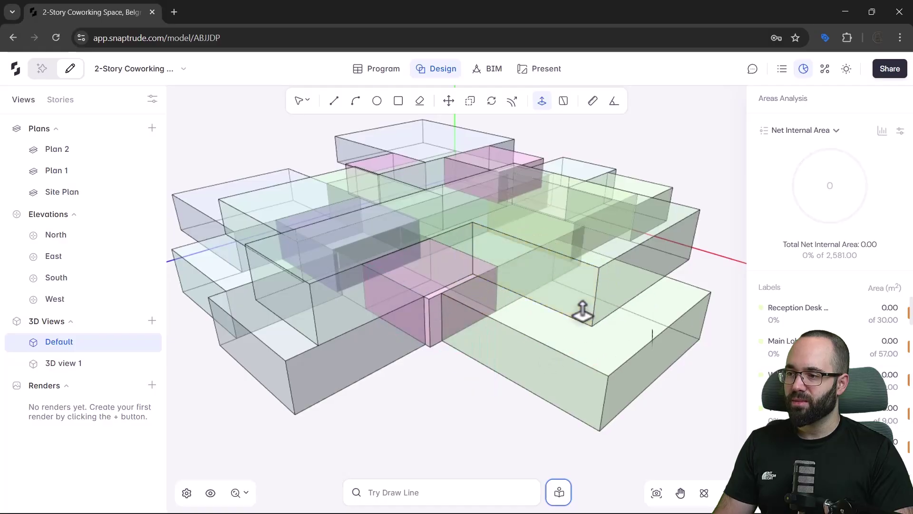
middle_click_drag(456, 422, 547, 383)
left_click(446, 300)
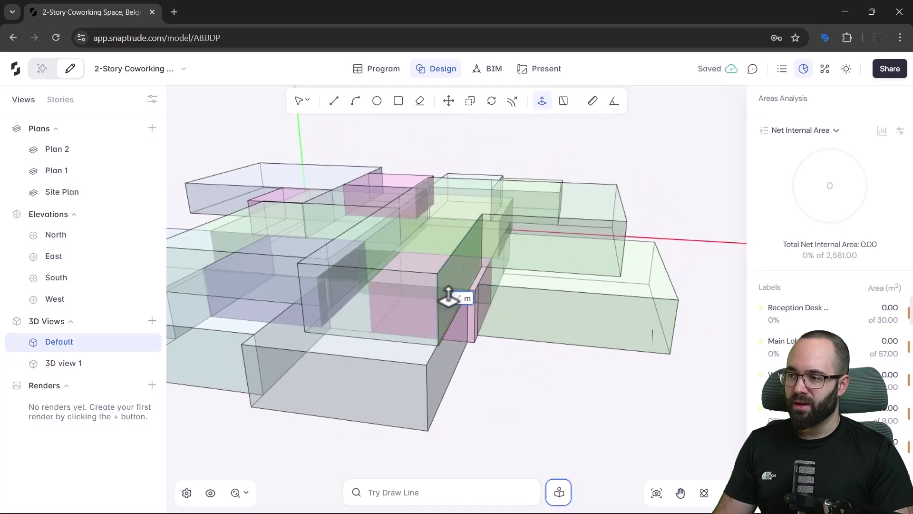
left_click(470, 320)
Step: Change the height of the top-left block's top face
middle_click_drag(557, 355, 504, 427)
scroll(522, 393, "down", 3)
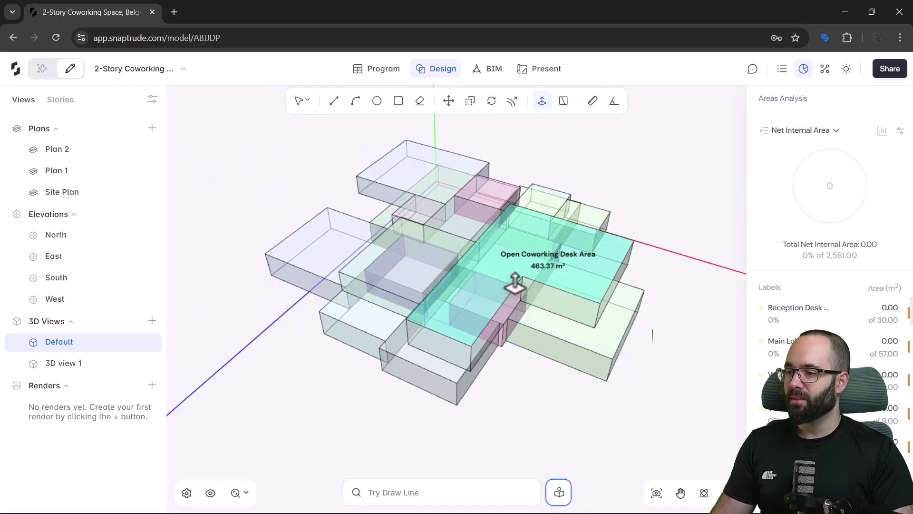
middle_click_drag(448, 377, 627, 312)
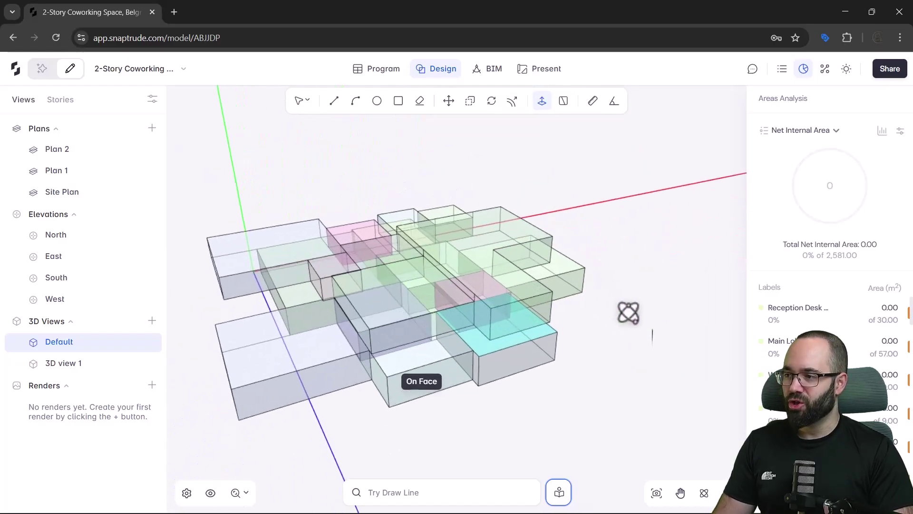
left_click(302, 245)
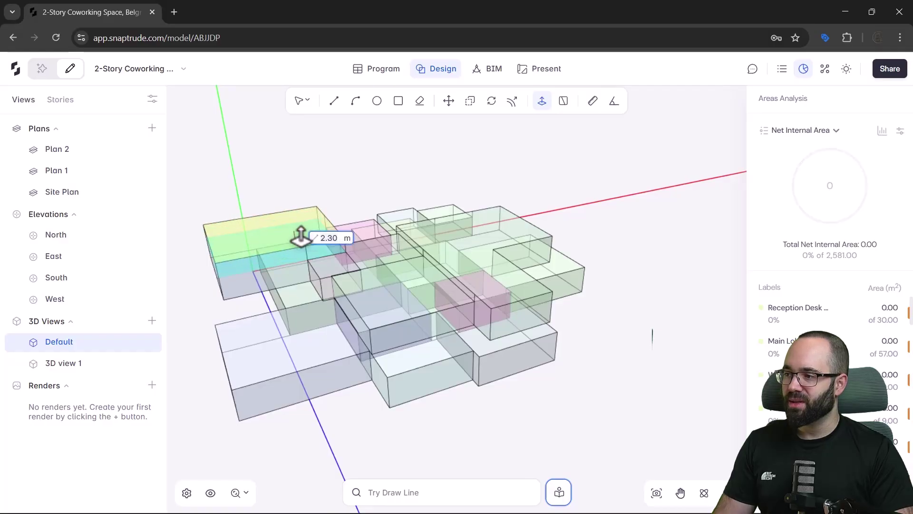
left_click(300, 236)
middle_click_drag(302, 188, 326, 200)
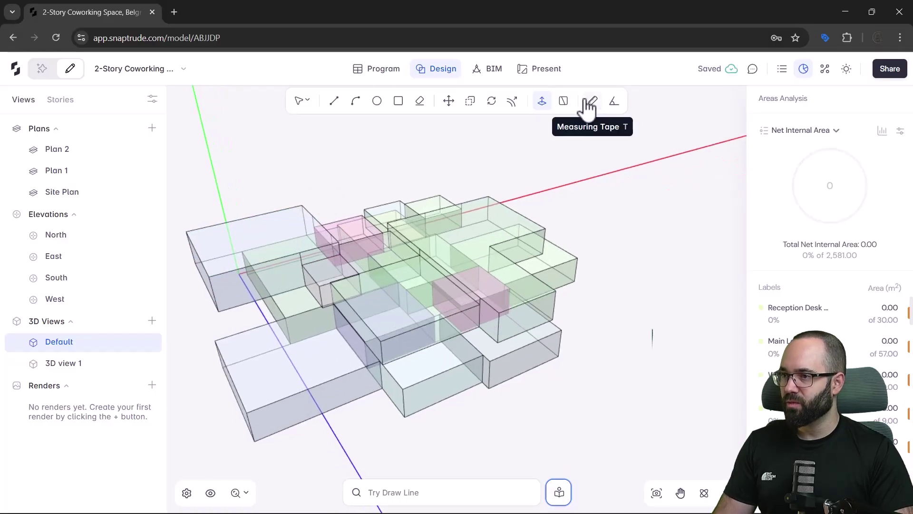
Step: Split the Private Offices roof with a line and raise the split corner higher
left_click(564, 101)
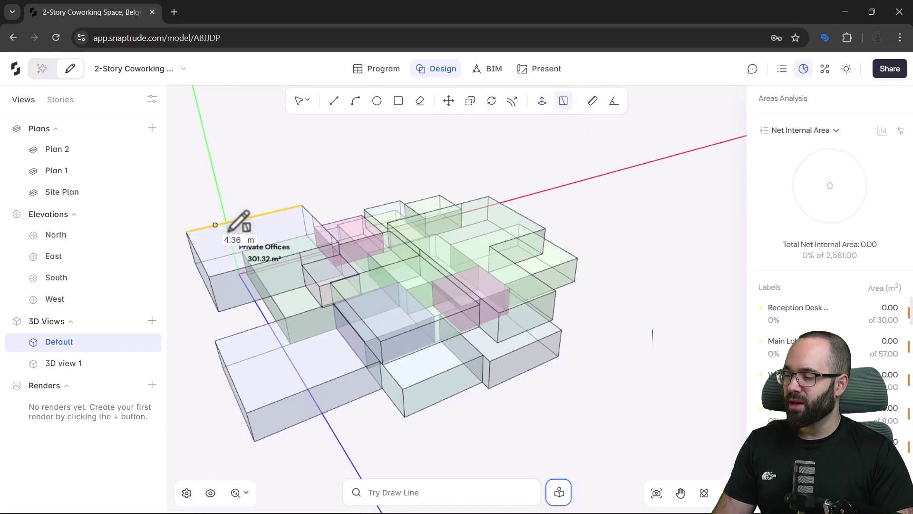
left_click(215, 224)
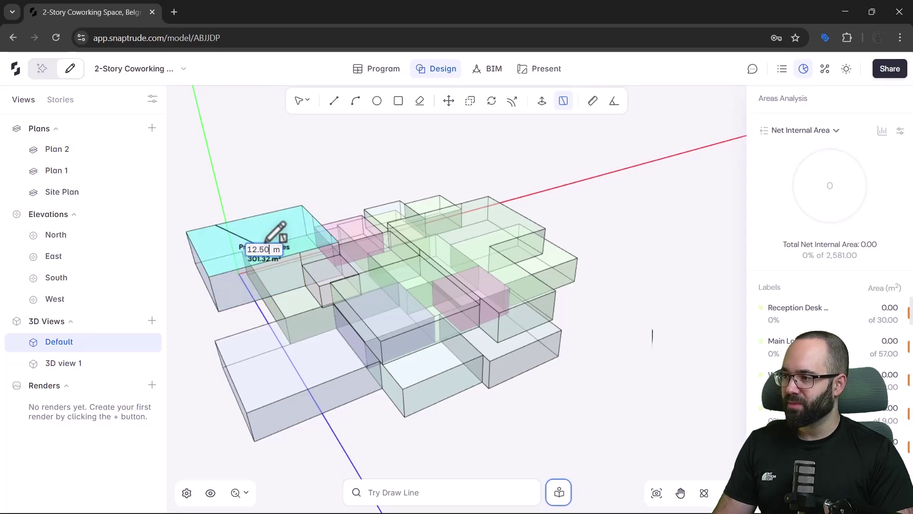
left_click(230, 249)
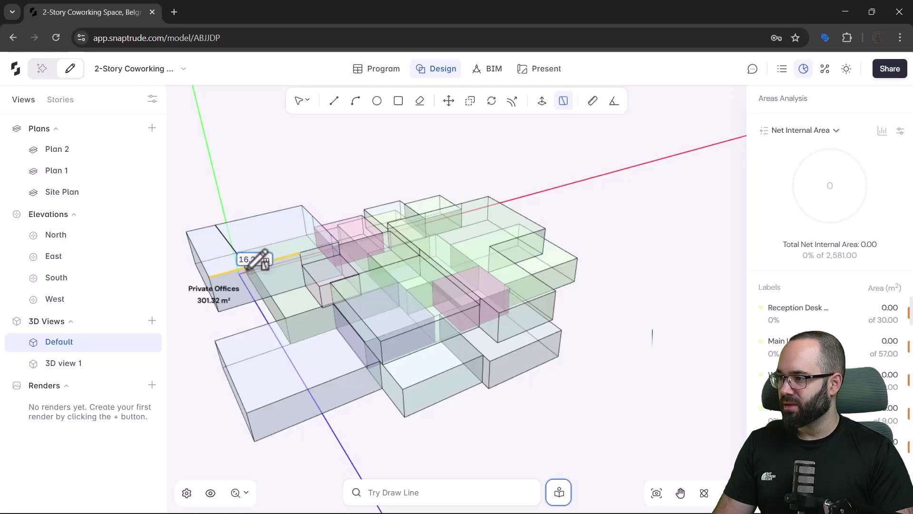
left_click(542, 101)
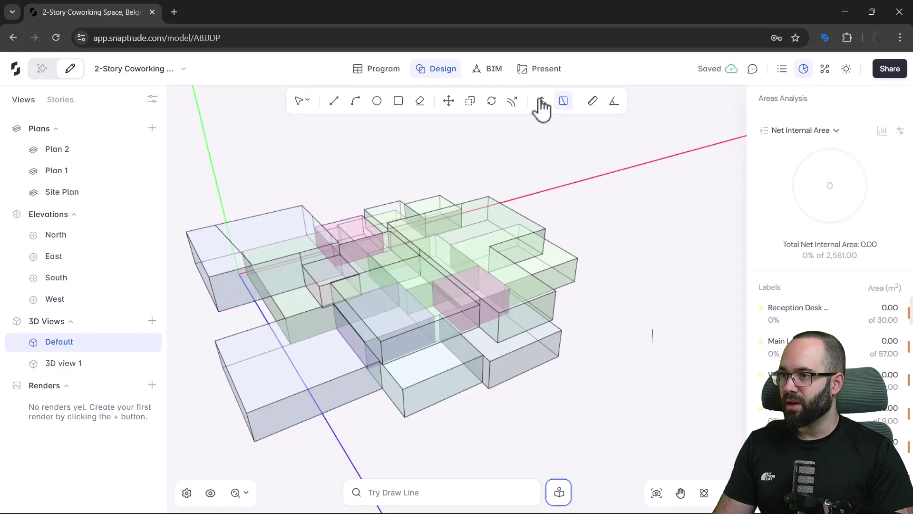
left_click(227, 257)
left_click(218, 246)
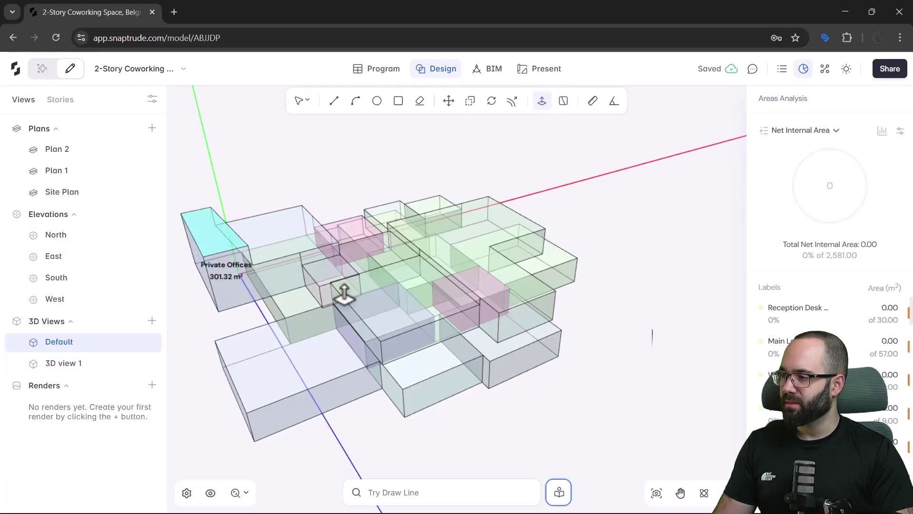
mouse_move(342, 291)
middle_mouse_down()
mouse_move(363, 327)
mouse_move(465, 278)
middle_mouse_up()
Step: Orbit and tilt to a low front view of the reshaped massing
middle_click_drag(332, 342, 512, 318)
scroll(407, 373, "up", 5)
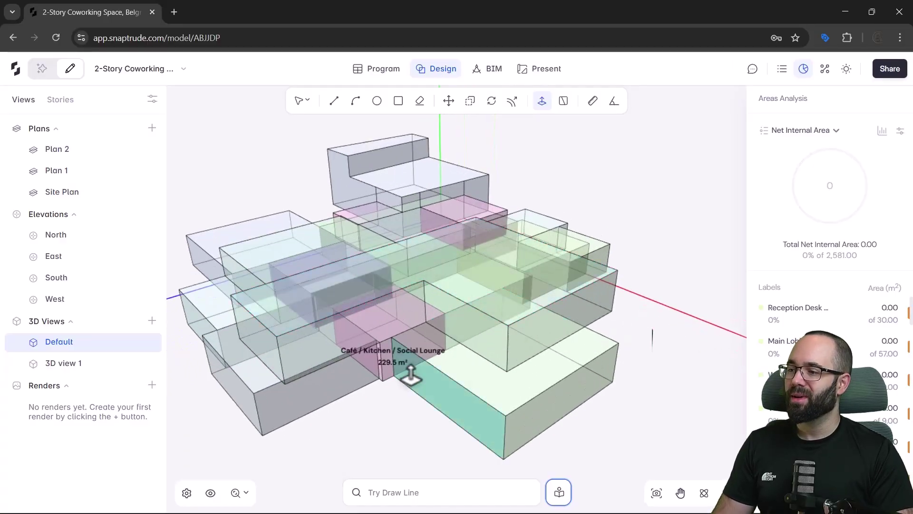
middle_click_drag(401, 391, 449, 363)
scroll(516, 288, "down", 5)
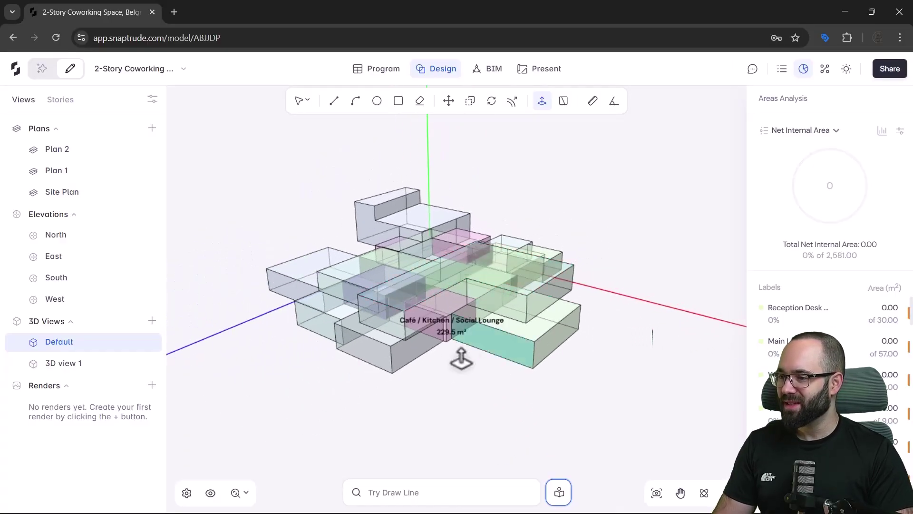
scroll(483, 288, "up", 2)
scroll(471, 264, "up", 2)
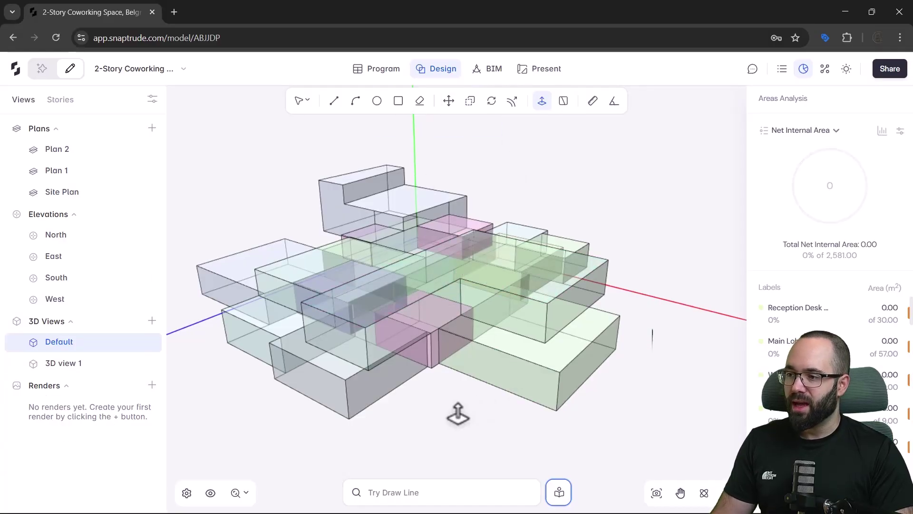
mouse_move(448, 406)
middle_mouse_down()
mouse_move(447, 413)
mouse_move(430, 386)
mouse_move(417, 306)
mouse_move(518, 445)
mouse_move(490, 440)
mouse_move(472, 413)
mouse_move(531, 422)
mouse_move(495, 415)
middle_mouse_up()
scroll(457, 417, "down", 3)
scroll(485, 409, "up", 2)
scroll(692, 369, "up", 1)
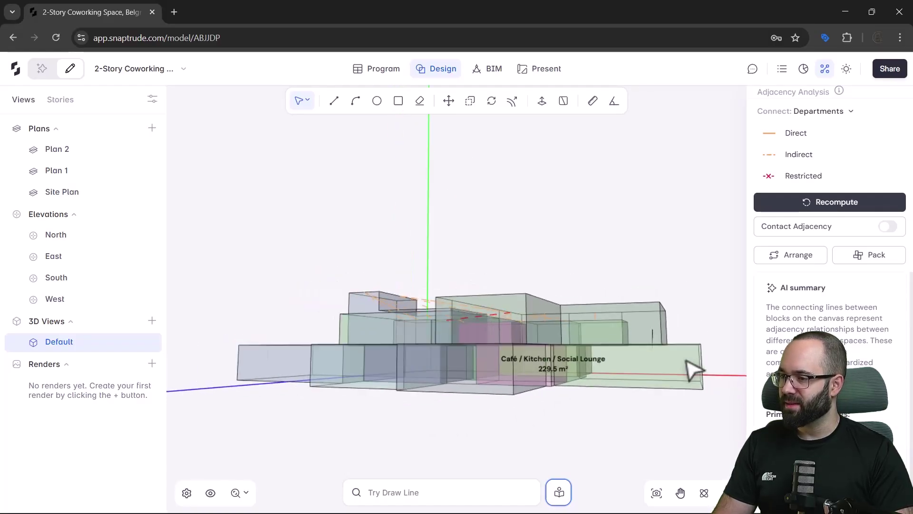
scroll(603, 393, "down", 1)
scroll(577, 389, "up", 1)
scroll(576, 389, "down", 1)
scroll(597, 377, "up", 1)
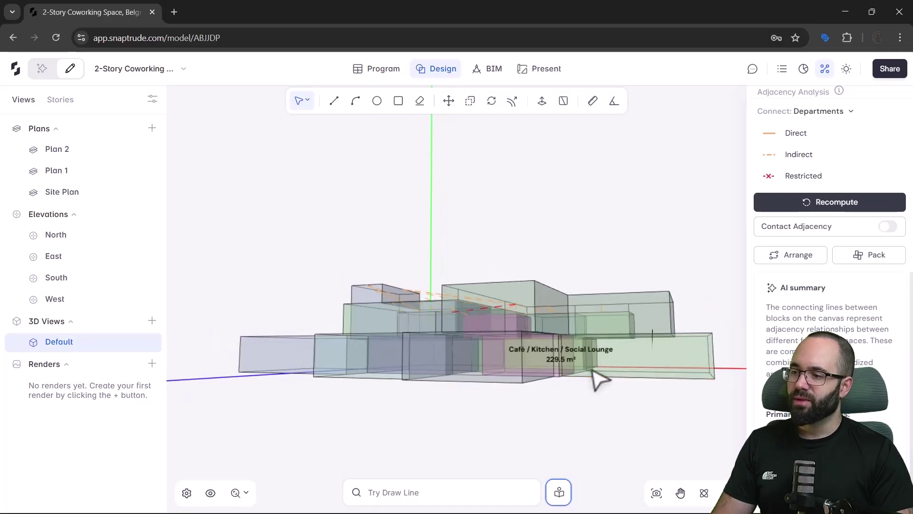
scroll(585, 381, "up", 1)
scroll(585, 381, "down", 1)
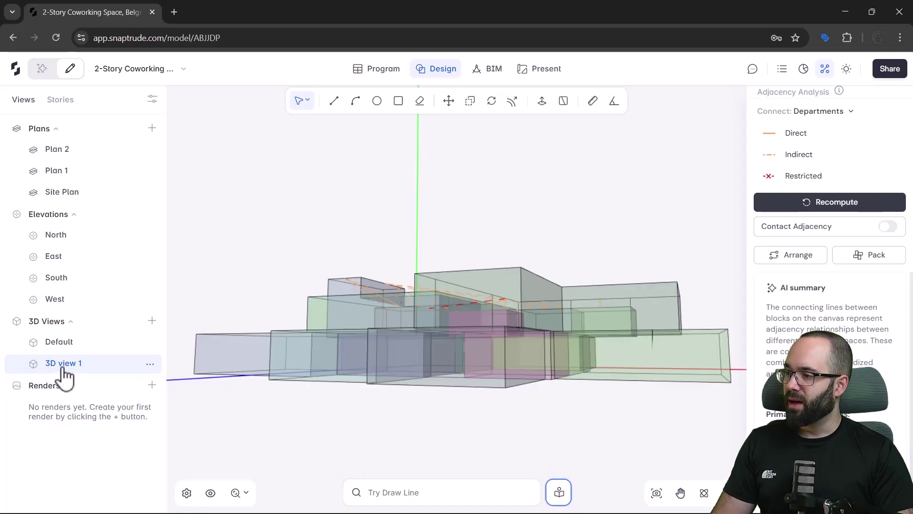
Step: Place 3D view 1 onto the Present canvas and load the massing model into it
left_click(560, 72)
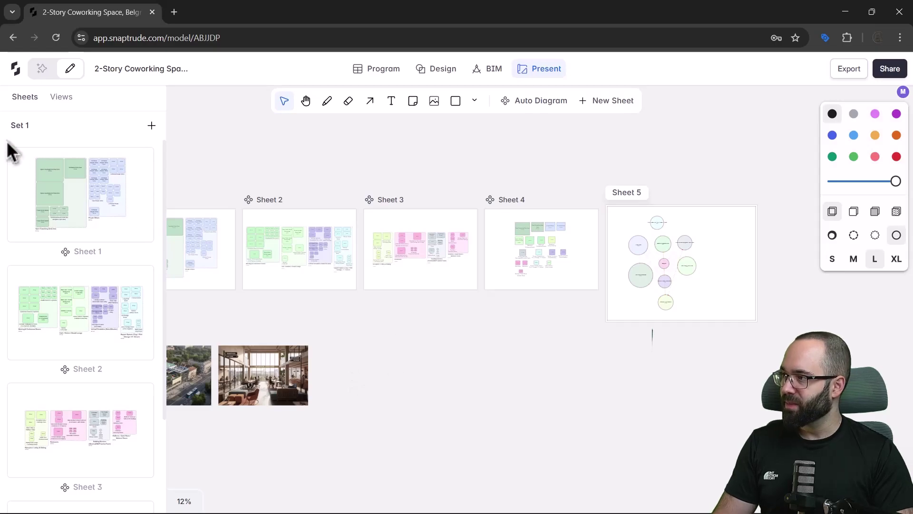
left_click(62, 97)
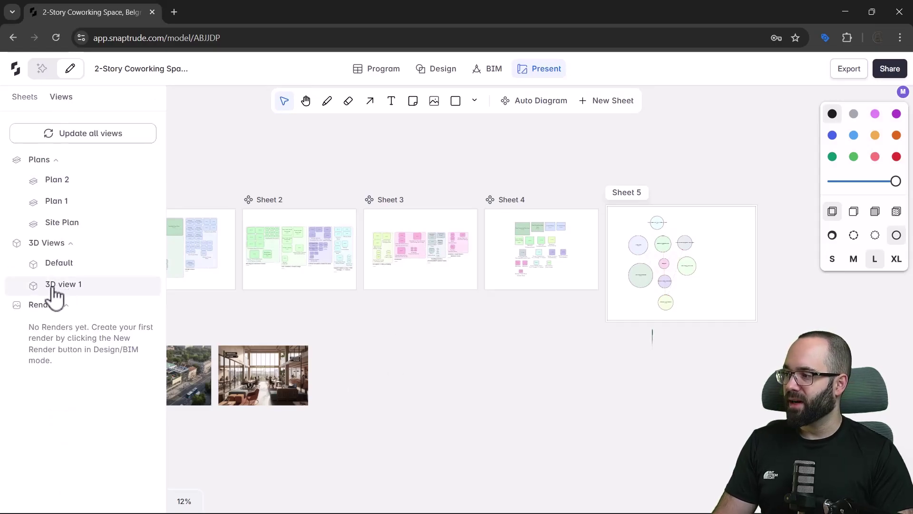
left_click_drag(296, 285, 439, 402)
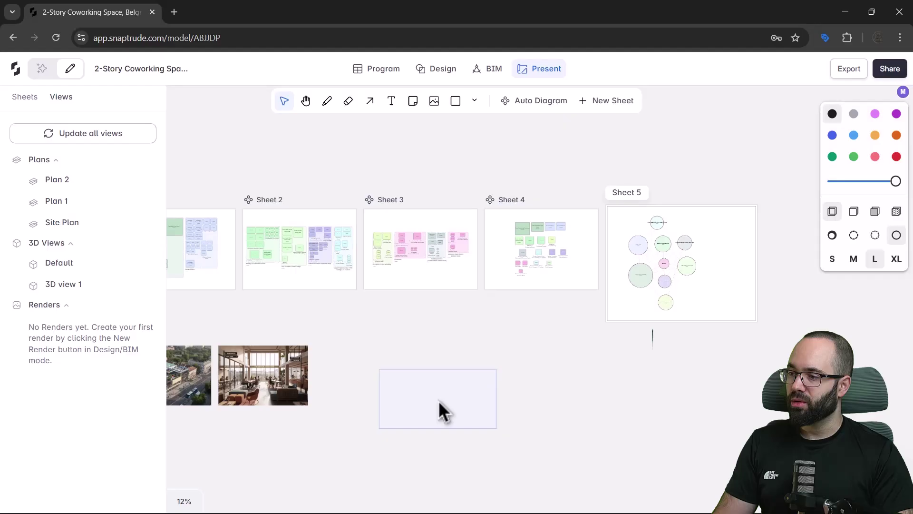
left_click(437, 373)
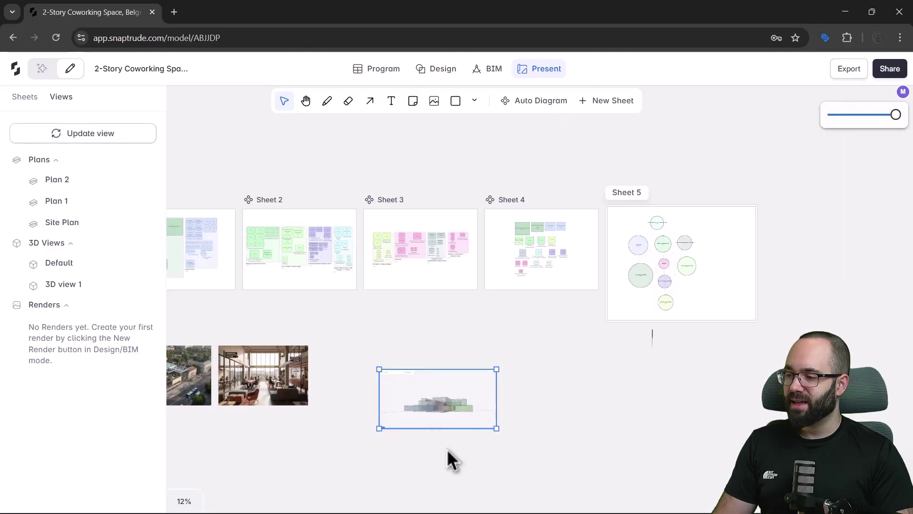
scroll(447, 456, "up", 2)
scroll(450, 423, "up", 3)
scroll(409, 322, "up", 2)
scroll(506, 342, "down", 1)
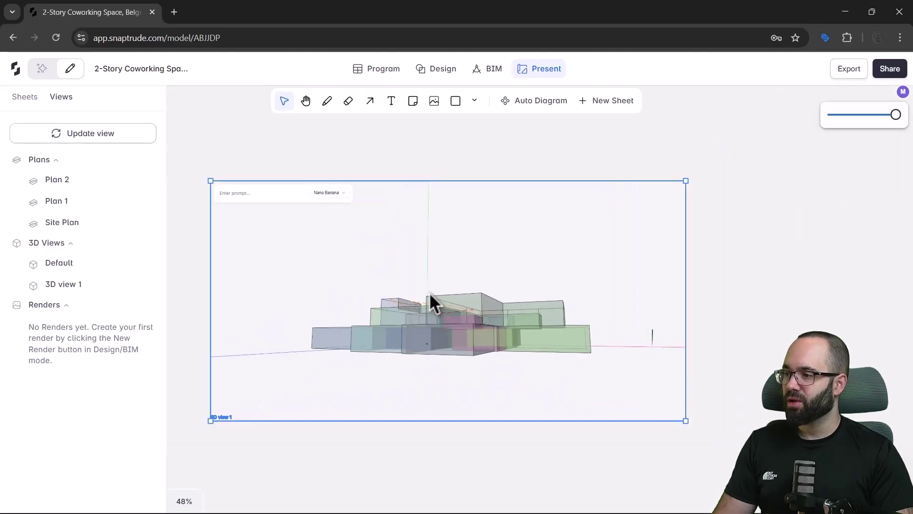
scroll(429, 292, "up", 1)
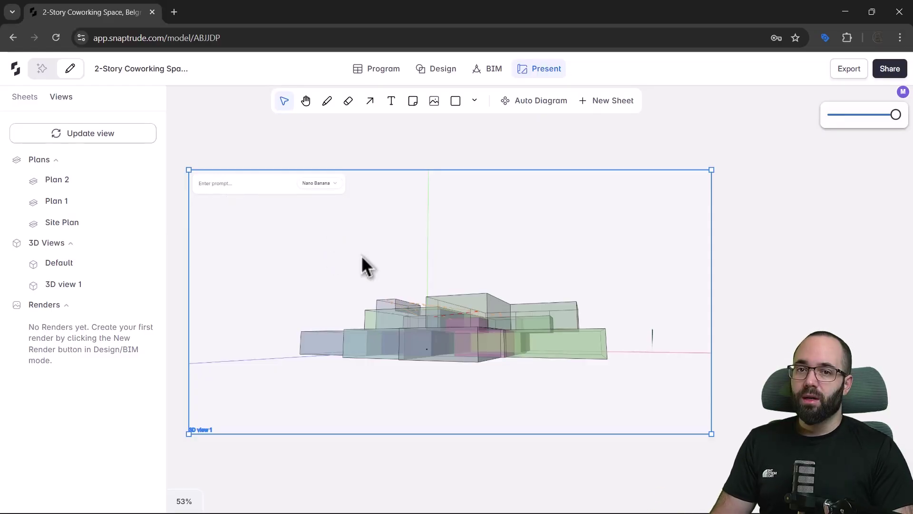
scroll(266, 263, "up", 2)
scroll(261, 253, "up", 2)
Step: Keep Nano Banana, paste the glass-and-brick Corvallis office prompt, and submit it
left_click(328, 168)
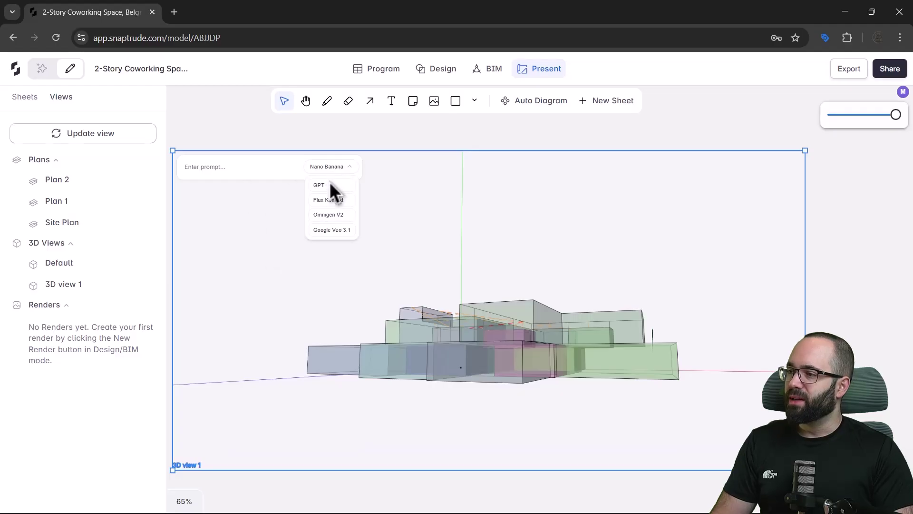
left_click(341, 172)
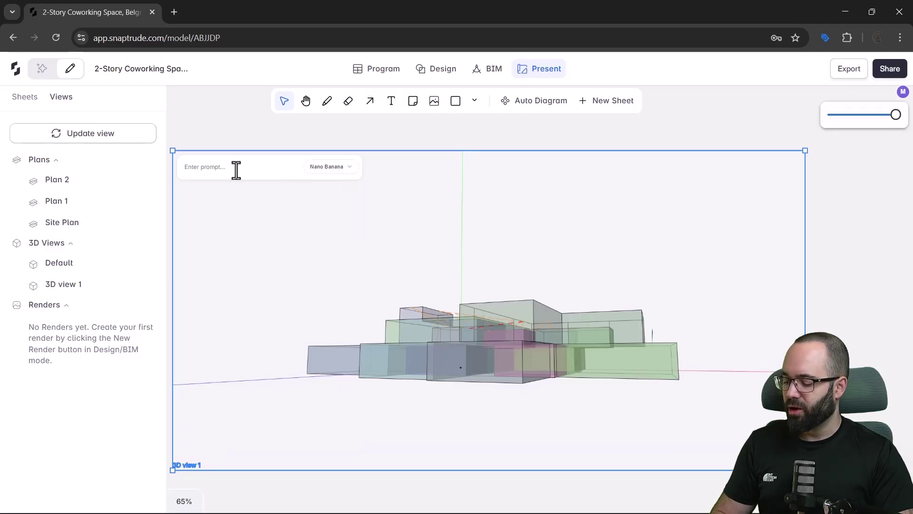
scroll(215, 180, "down", 1)
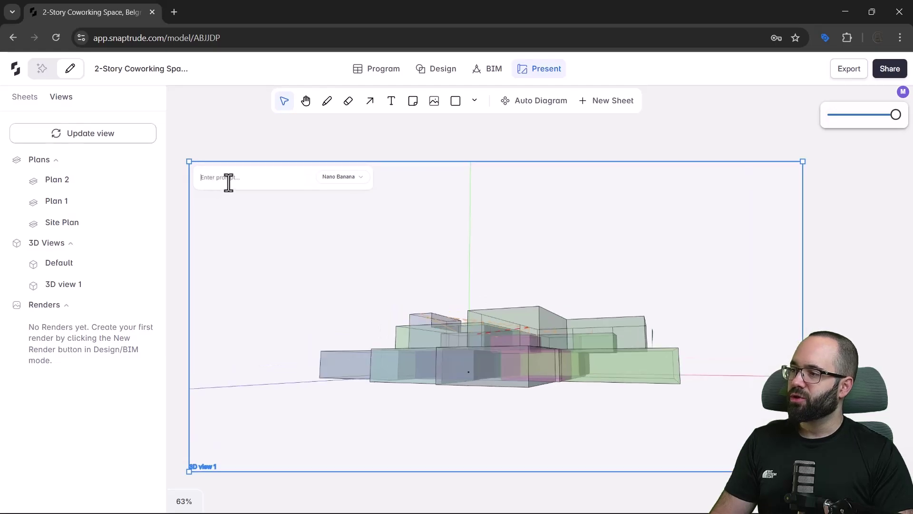
key("ctrl+v")
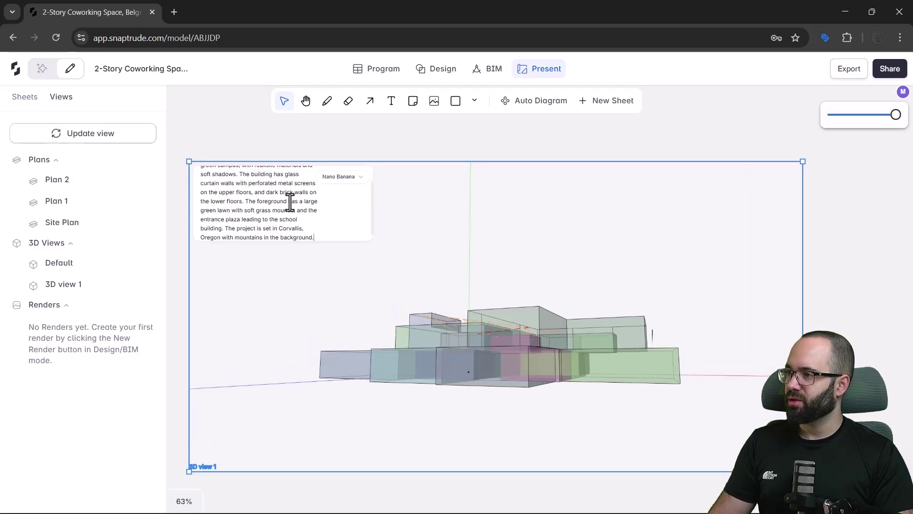
left_click_drag(371, 212, 370, 193)
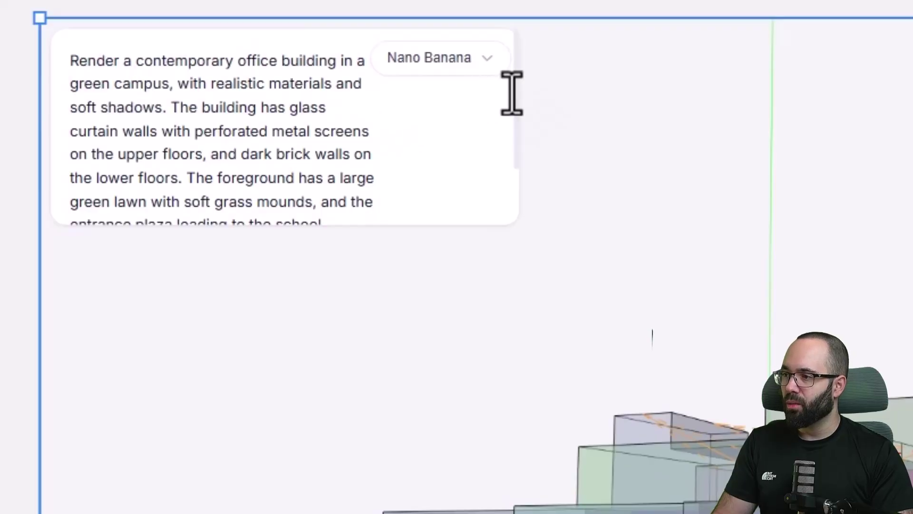
key("shift+Down")
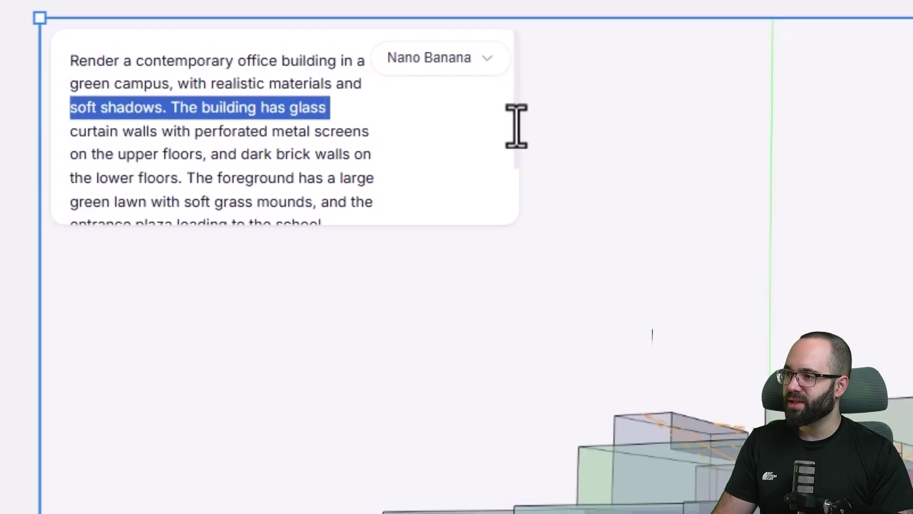
left_click_drag(517, 127, 509, 183)
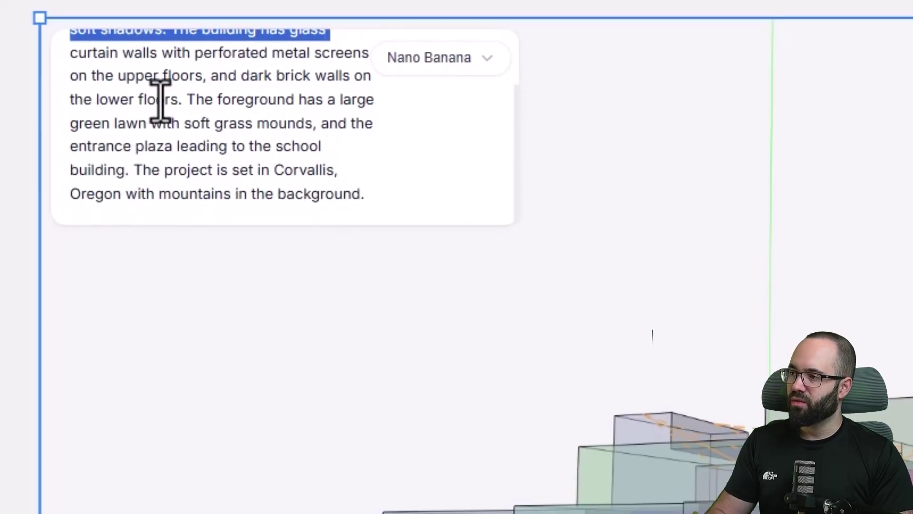
left_click(296, 193)
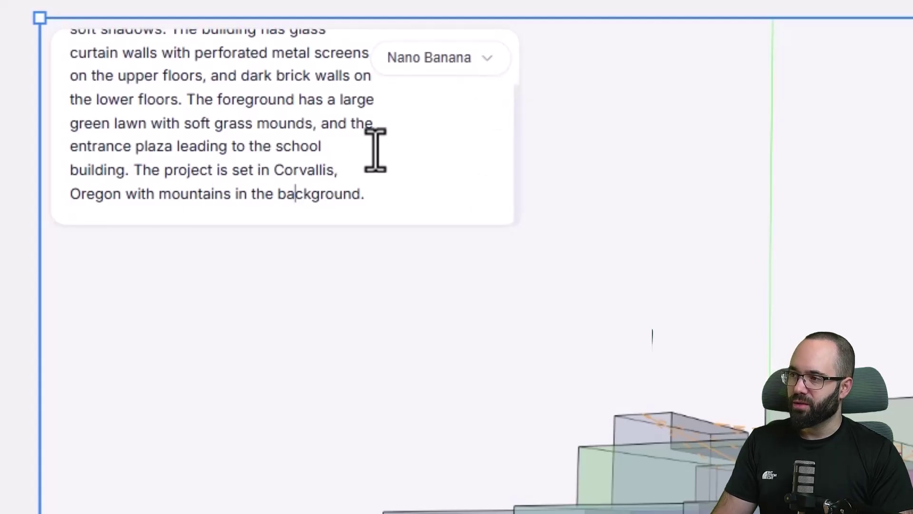
left_click(383, 194)
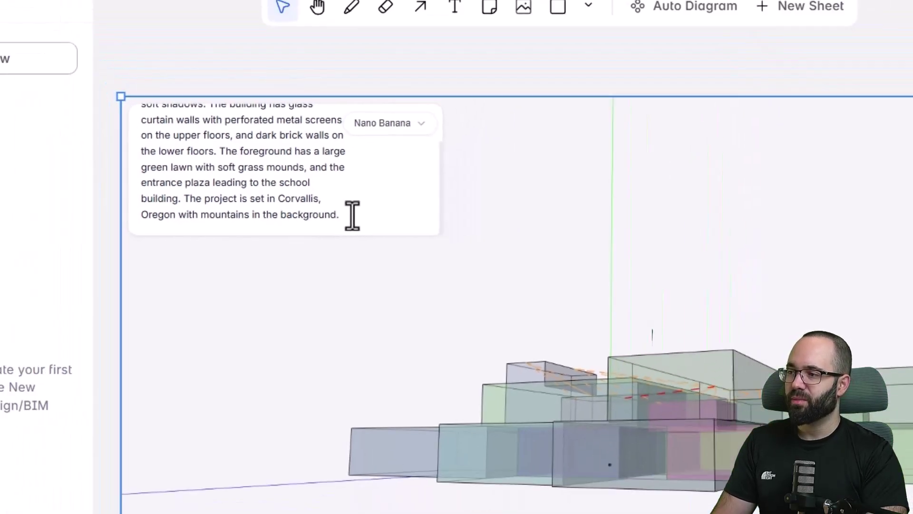
key("Return")
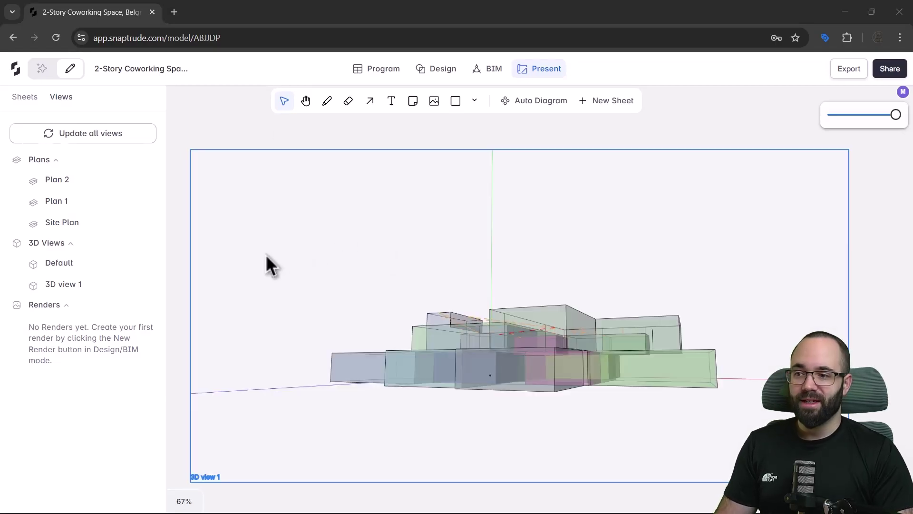
scroll(264, 254, "down", 3)
scroll(264, 254, "down", 3)
scroll(554, 253, "up", 3)
scroll(555, 255, "up", 3)
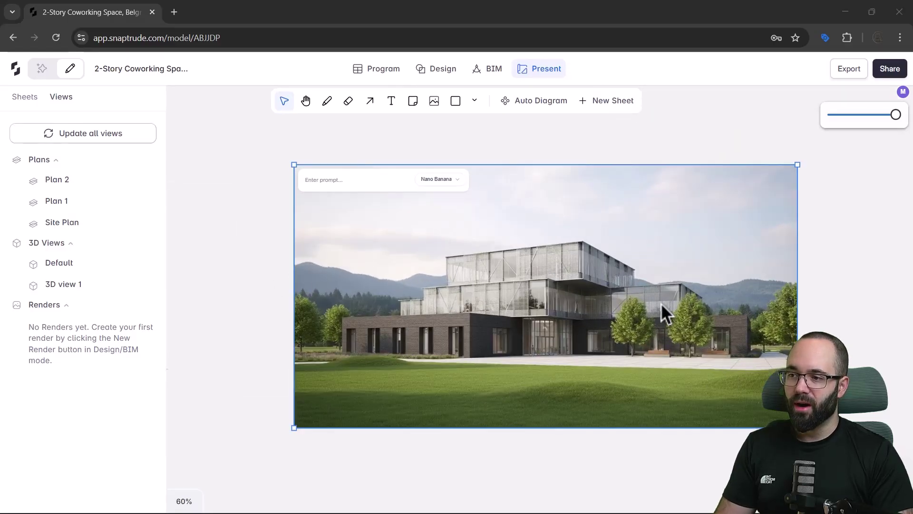
scroll(661, 302, "up", 2)
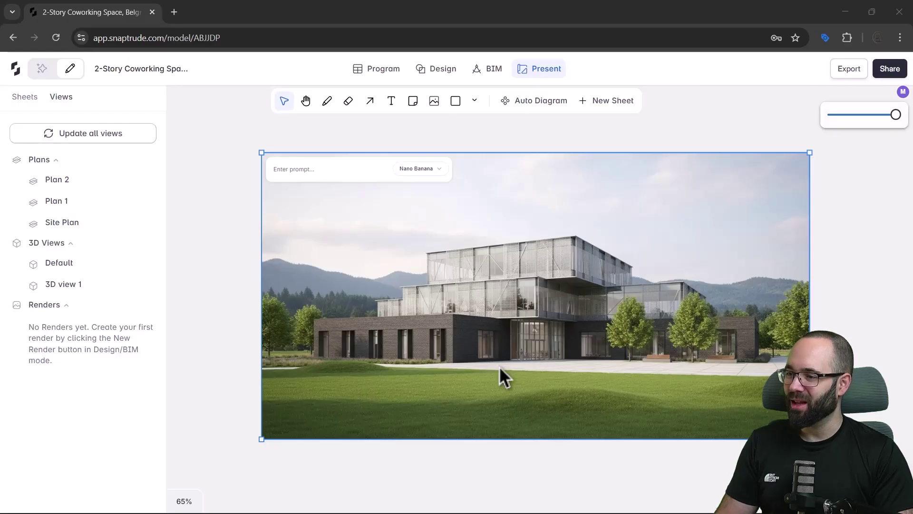
Step: Deselect, then reselect the glass-and-dark-brick render image on the canvas
left_click(587, 458)
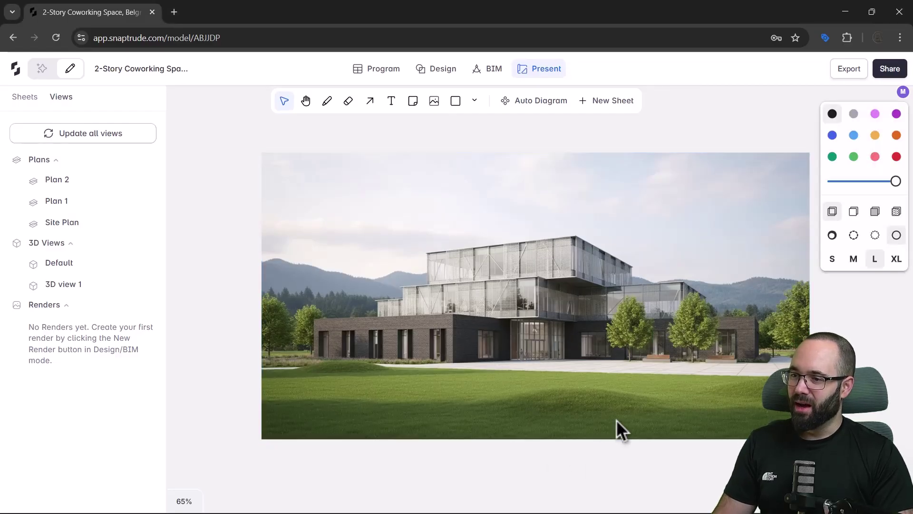
scroll(592, 371, "up", 3)
scroll(650, 355, "down", 1)
scroll(646, 347, "down", 1)
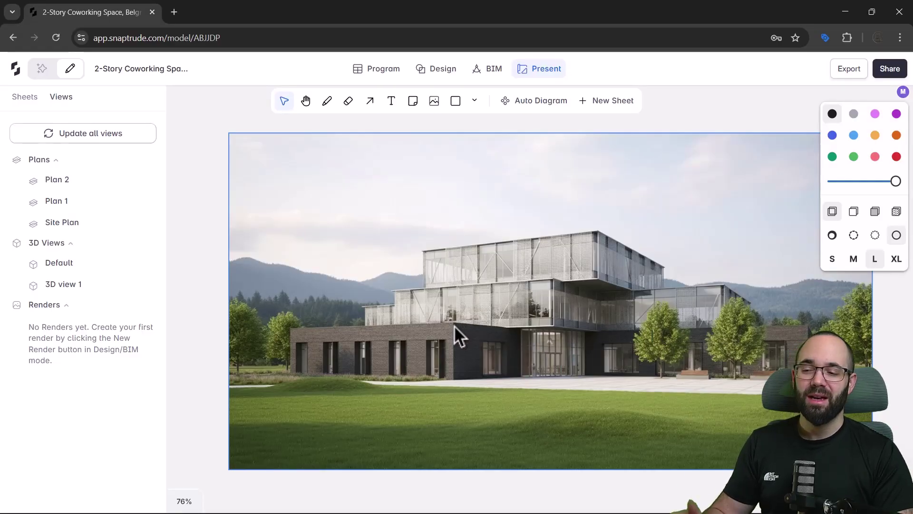
scroll(420, 335, "down", 2)
scroll(546, 350, "up", 1)
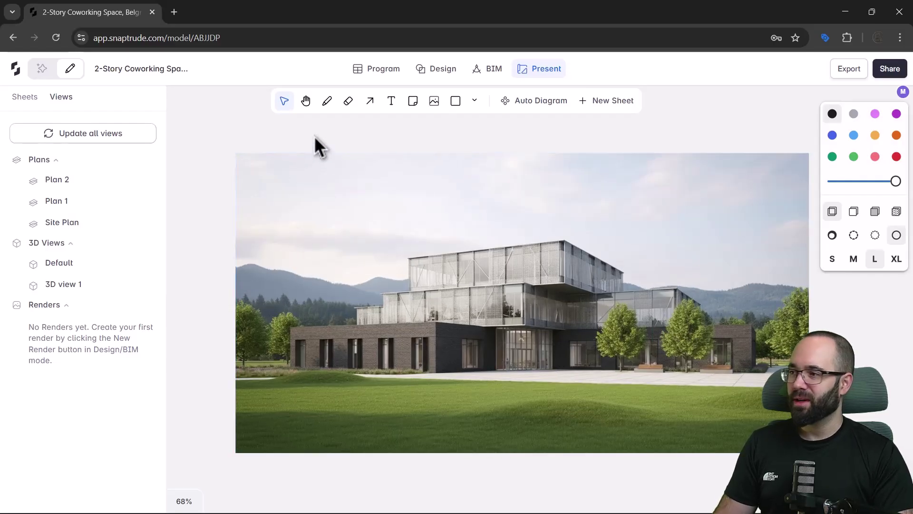
left_click(313, 197)
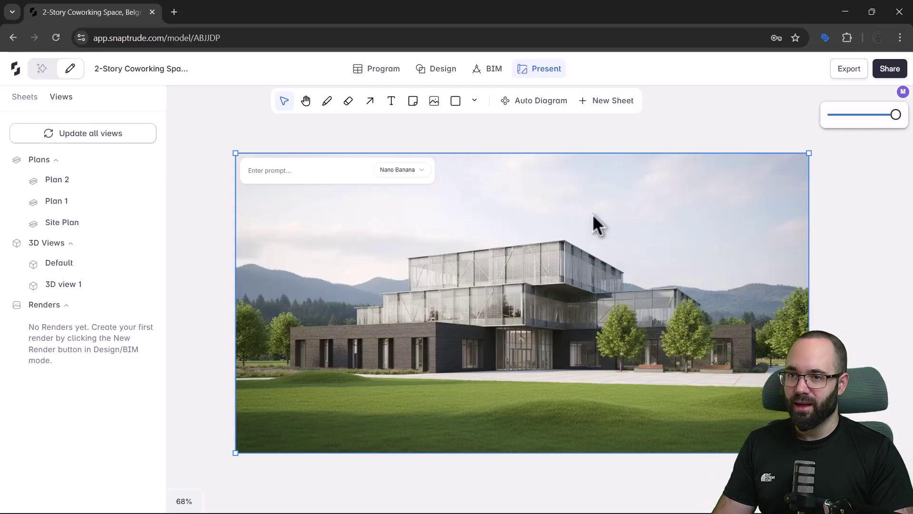
scroll(594, 223, "up", 1)
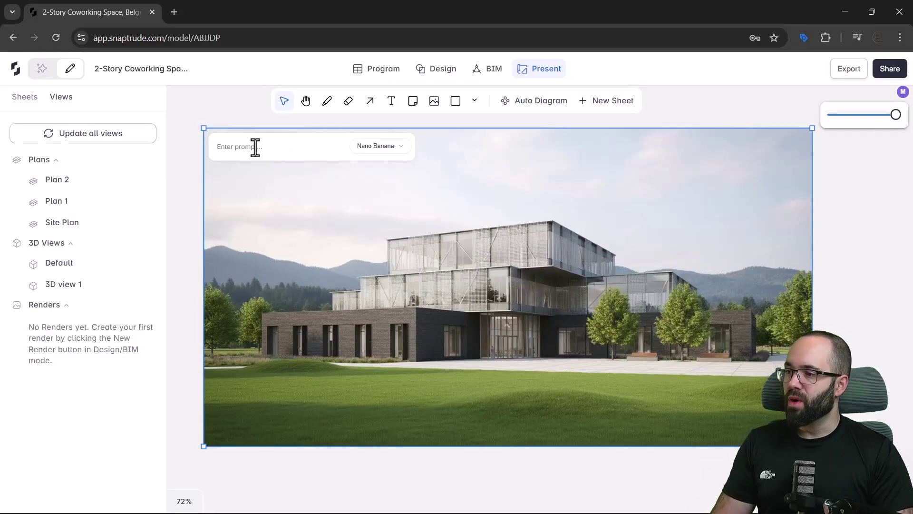
Step: Switch the render model to Google Veo 3.1 and submit the summer-campus video prompt
left_click(375, 148)
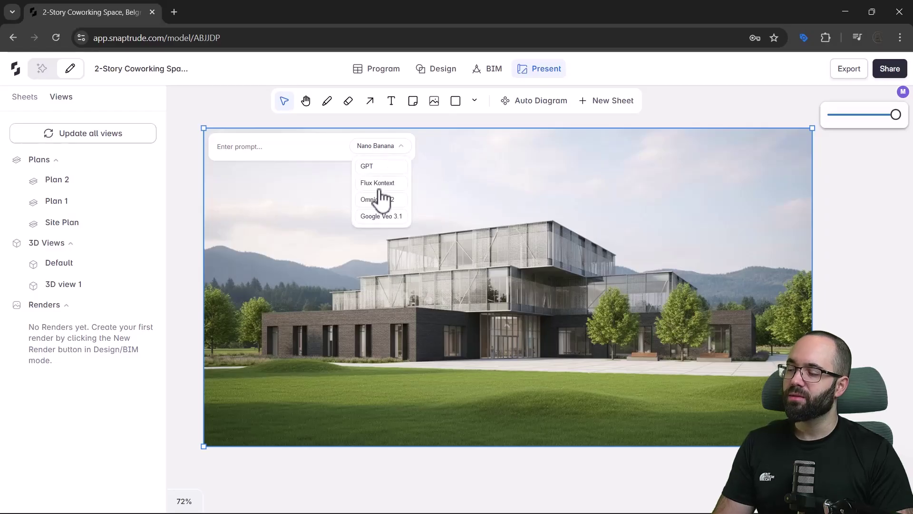
left_click(377, 216)
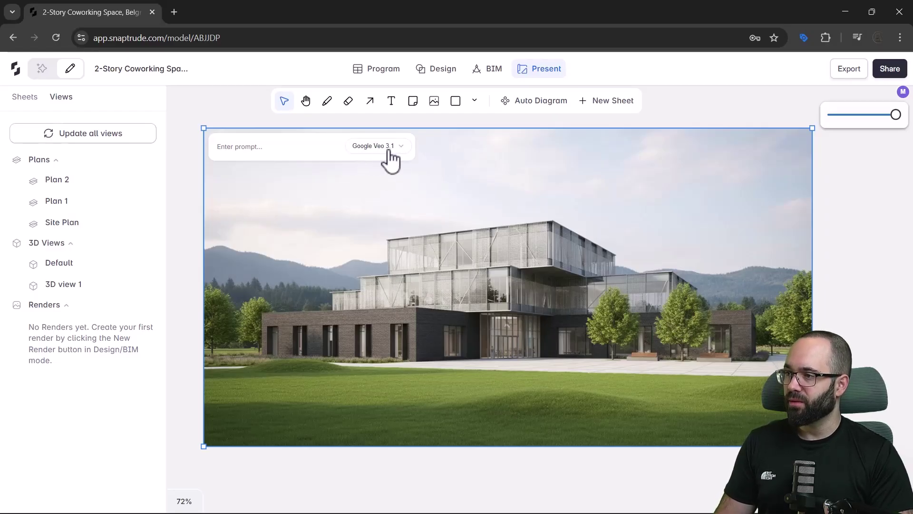
type("Render a summer scene of a busy office building on a campus, with camera panning outwards")
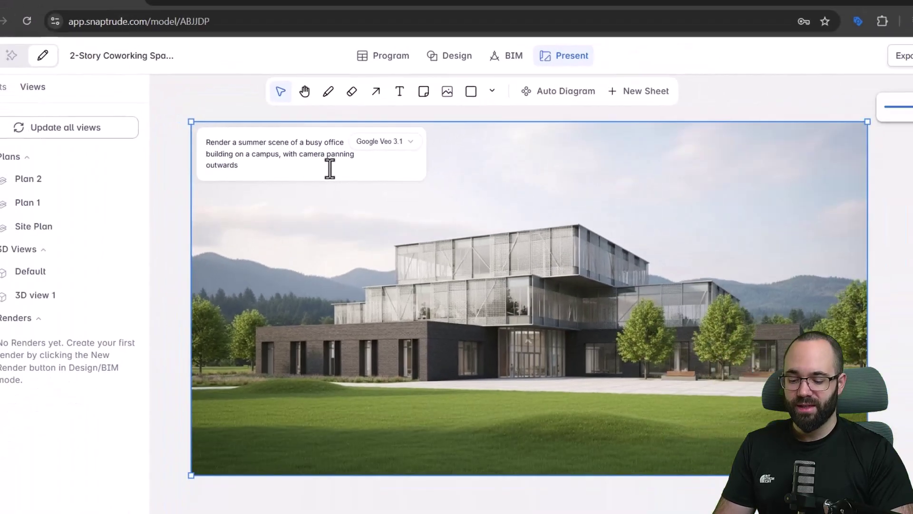
key("Return")
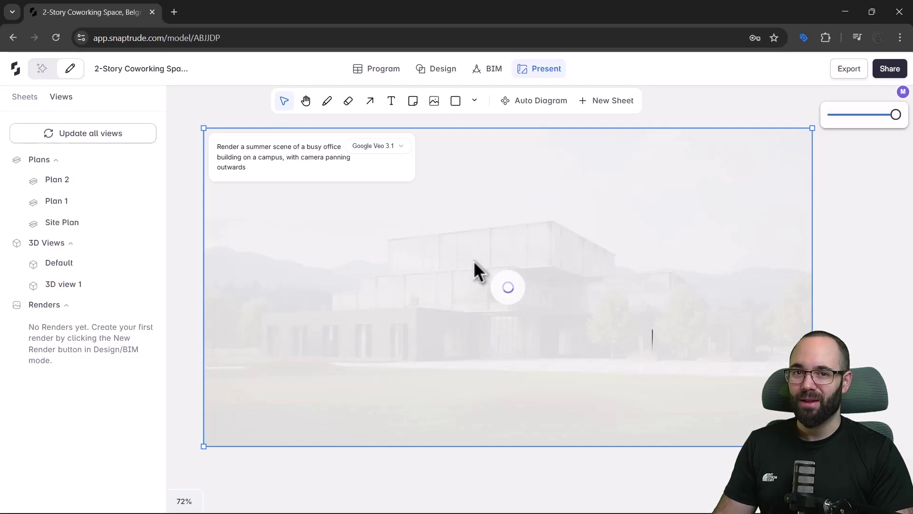
scroll(296, 251, "down", 3)
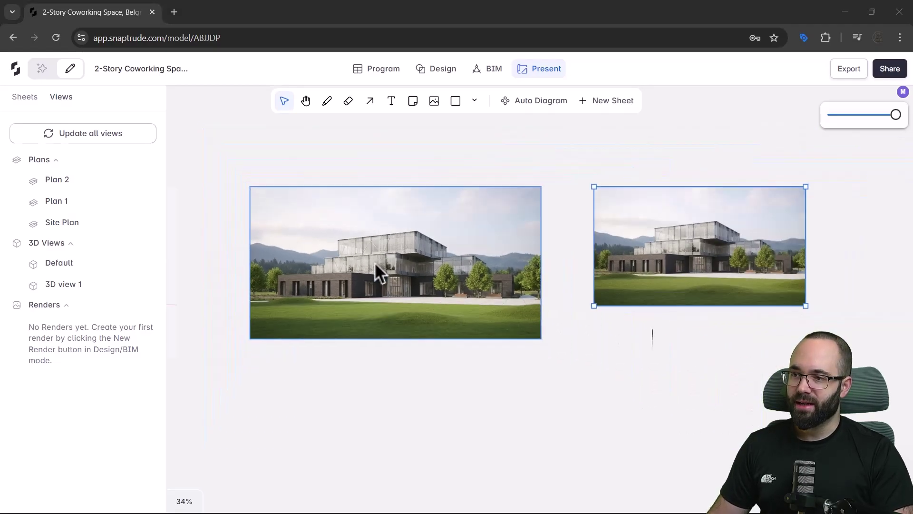
scroll(376, 265, "down", 3)
scroll(542, 310, "up", 3)
scroll(495, 336, "up", 2)
scroll(566, 289, "down", 2)
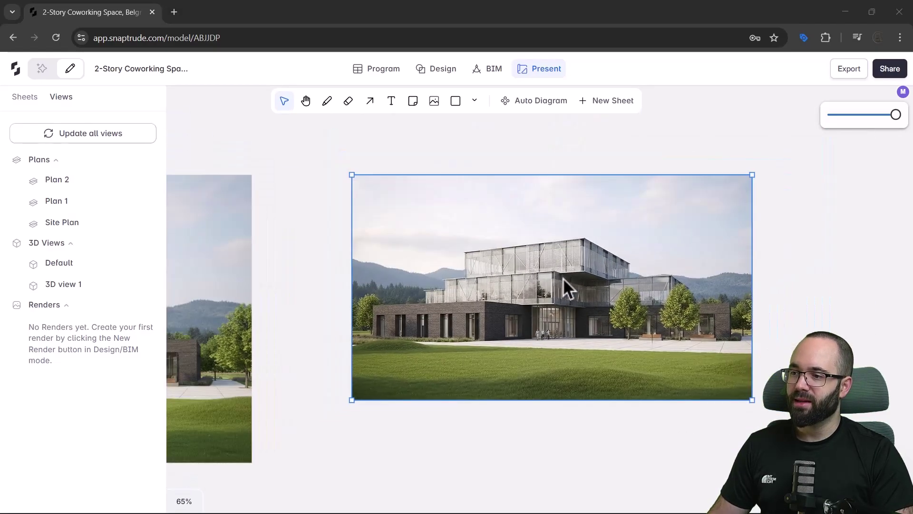
scroll(562, 280, "up", 2)
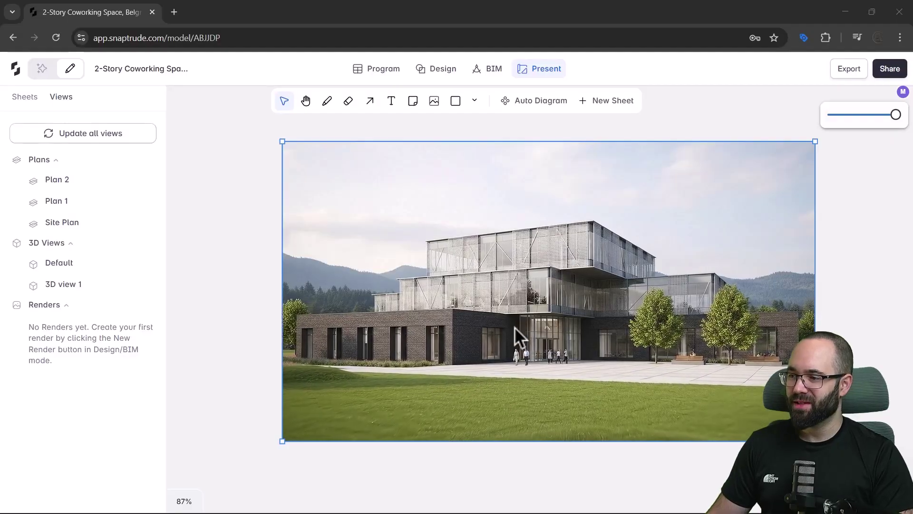